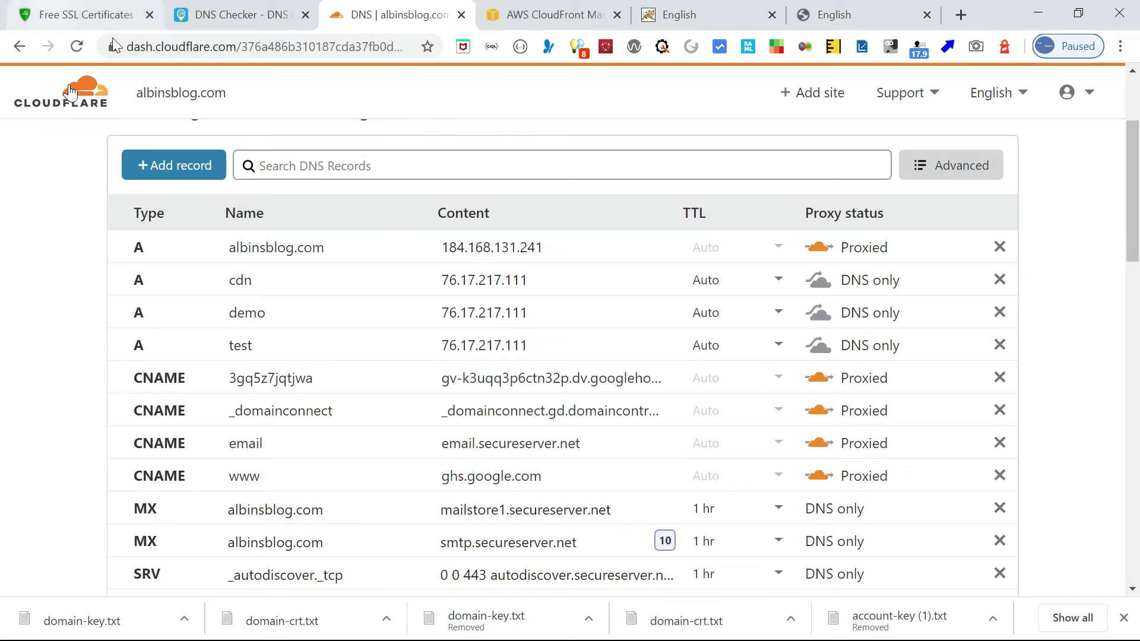
# Open the Crypt-LE releases on GitHub through ZeroSSL's Windows binaries download link and view the release assets
pyautogui.click(81, 24)
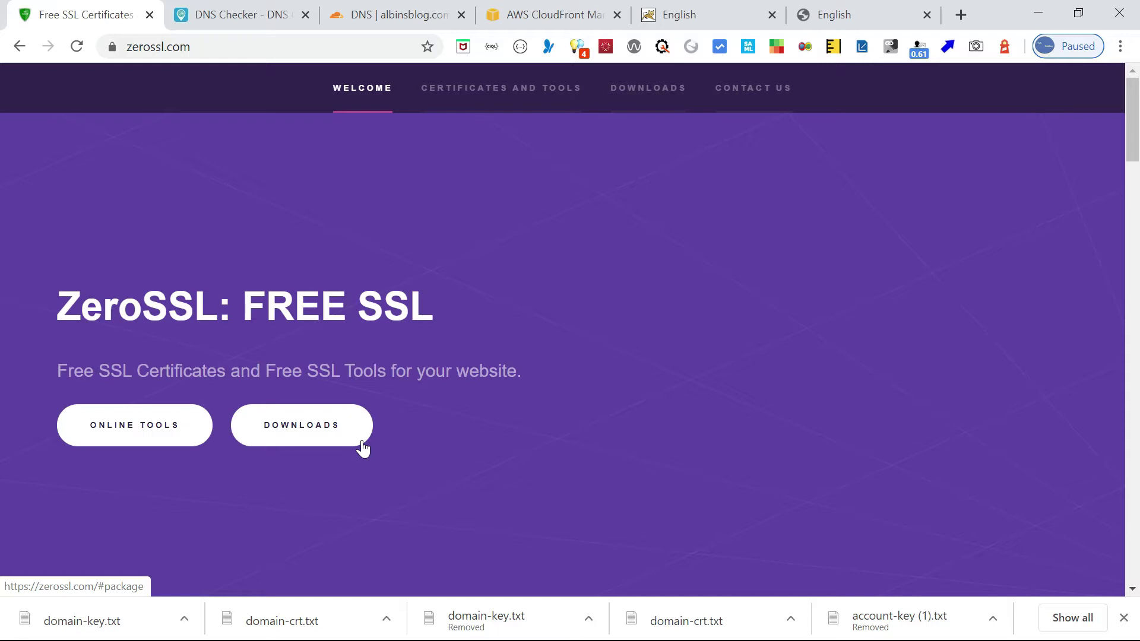
pyautogui.click(299, 429)
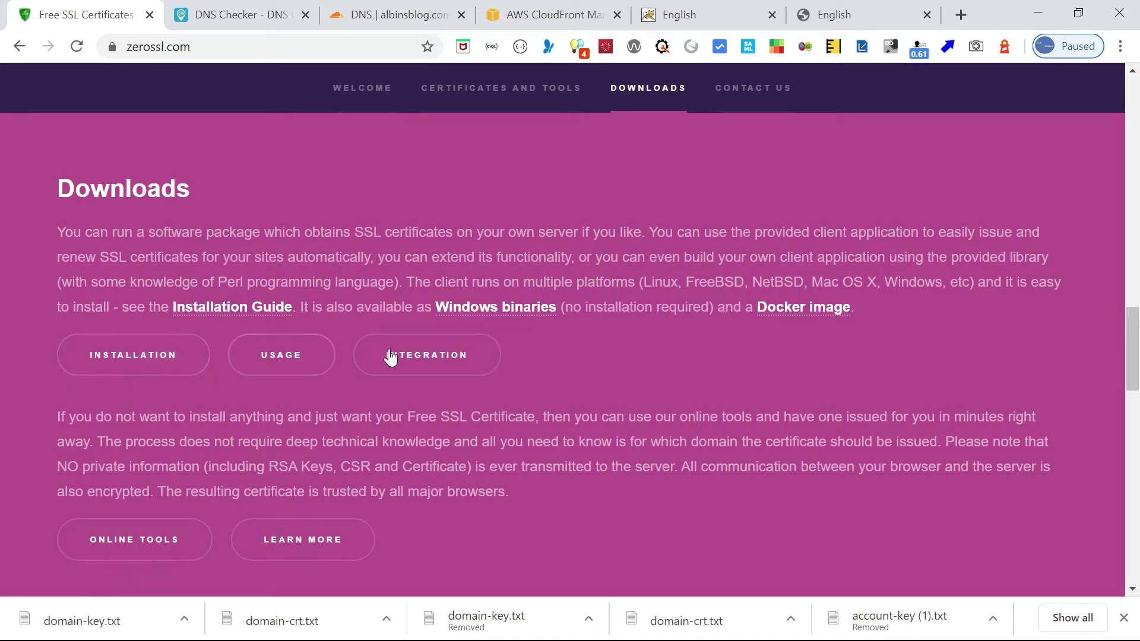
pyautogui.click(491, 308)
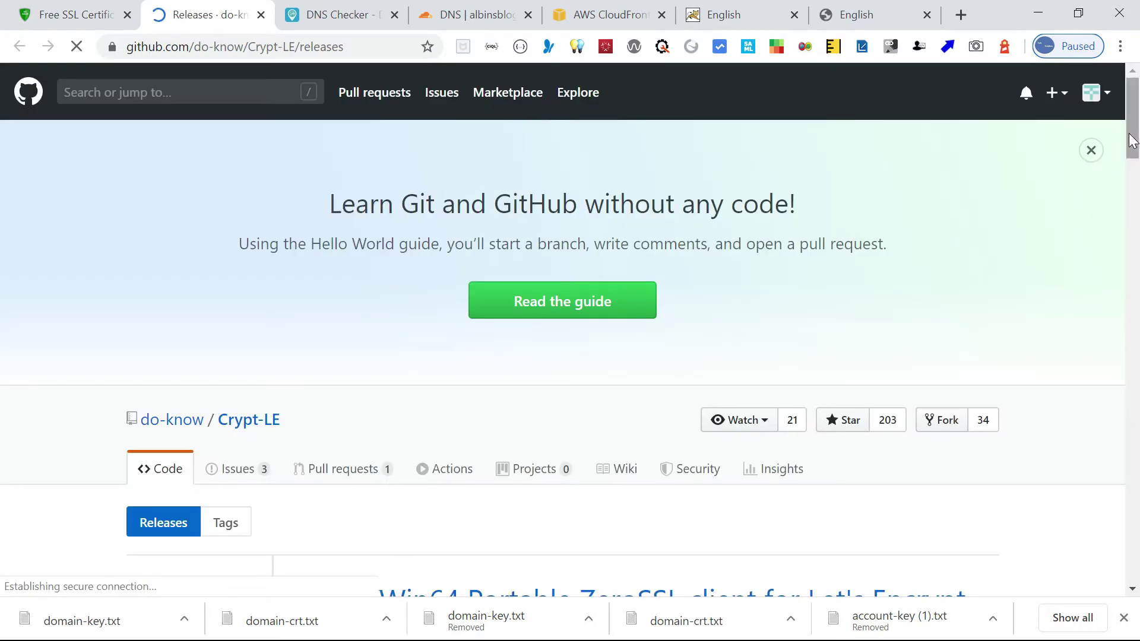
pyautogui.moveTo(1132, 141); pyautogui.dragTo(1109, 320)
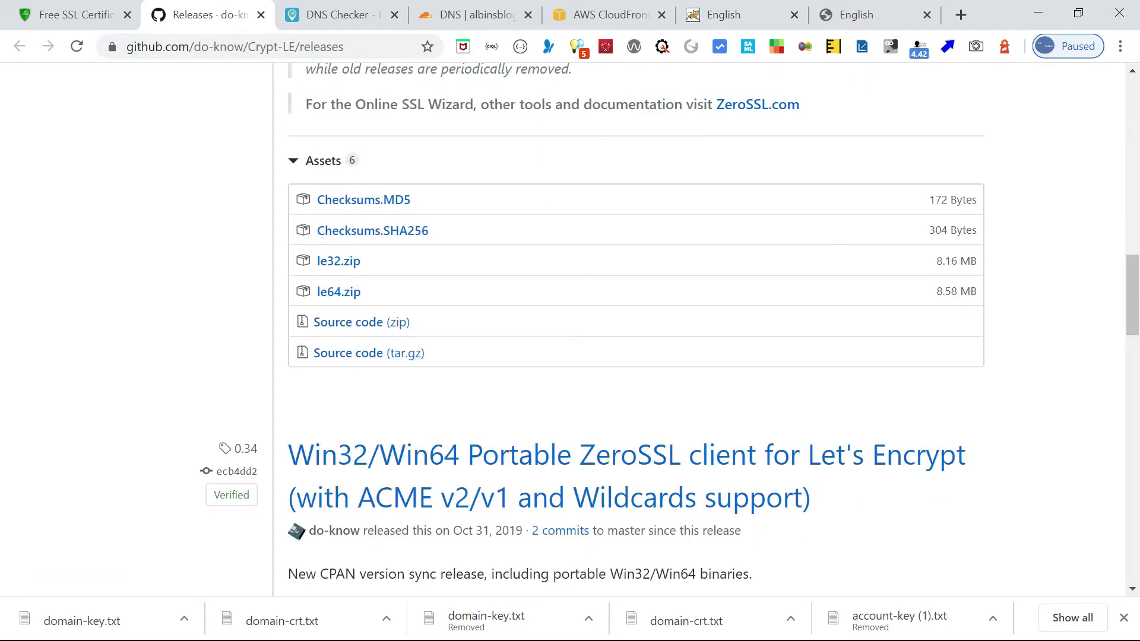
# Switch to the File Explorer window showing the tool folder that holds the le64 client
pyautogui.hotkey('alt', 'Tab')
pyautogui.hotkey('alt', 'Tab')
pyautogui.hotkey('alt', 'Tab')
pyautogui.hotkey('alt', 'Tab')
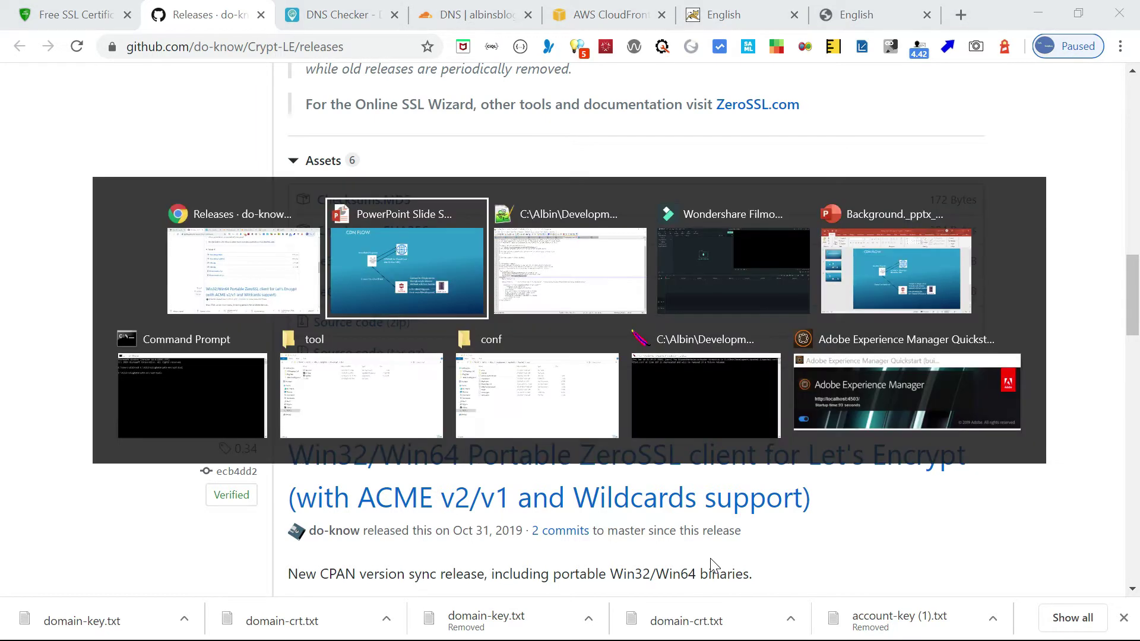
pyautogui.hotkey('alt', 'Tab')
pyautogui.hotkey('alt', 'Tab')
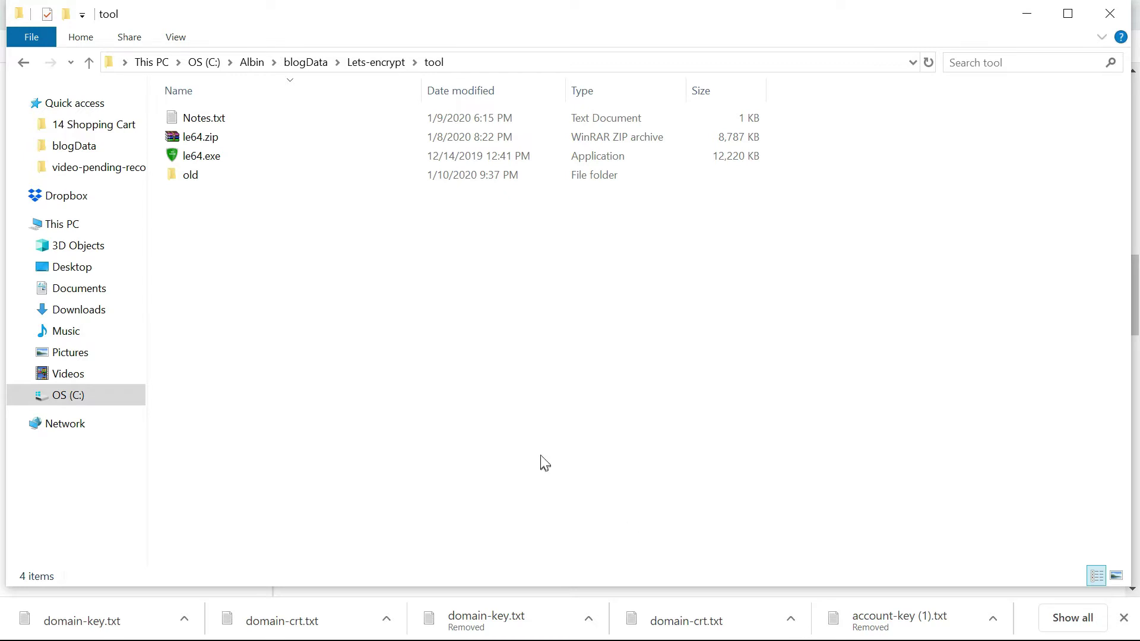
# Switch to Notepad++ and copy the command "openssl genrsa 2048 > account.key" from the new 6 document
pyautogui.hotkey('alt', 'Tab')
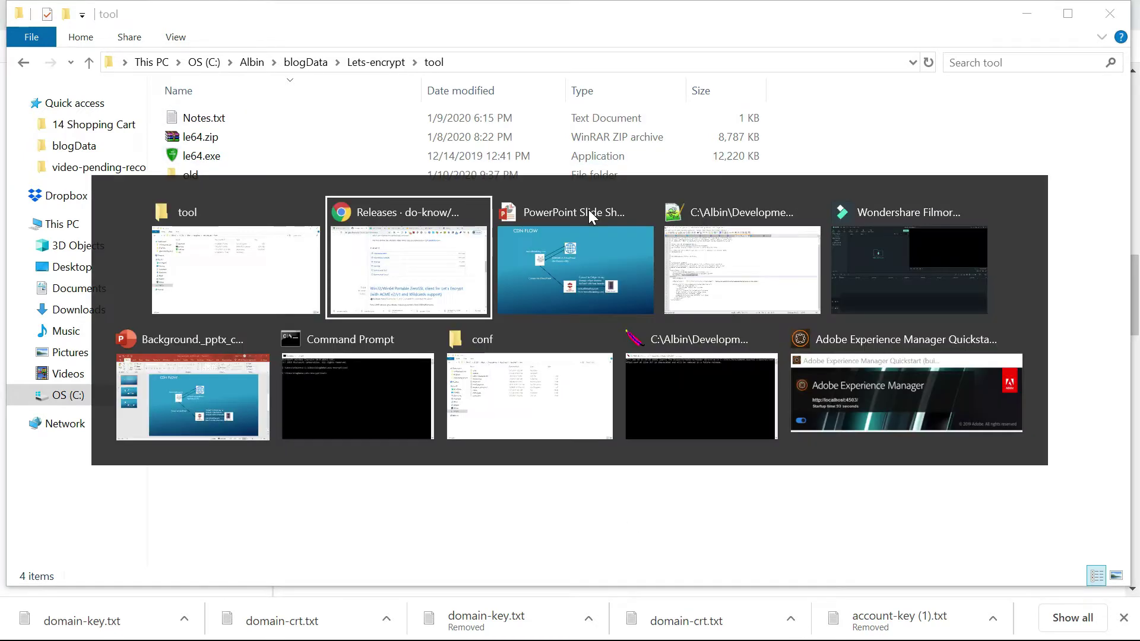
pyautogui.hotkey('alt', 'Tab')
pyautogui.hotkey('alt', 'Tab')
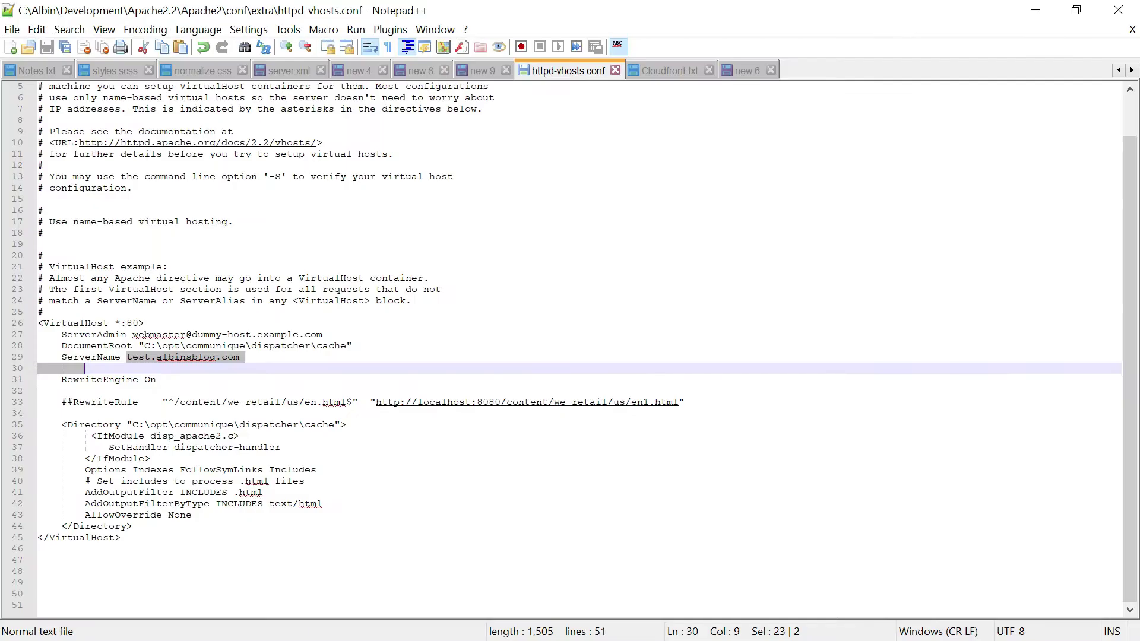
pyautogui.click(743, 68)
pyautogui.moveTo(239, 89); pyautogui.dragTo(23, 92)
pyautogui.hotkey('ctrl', 'c')
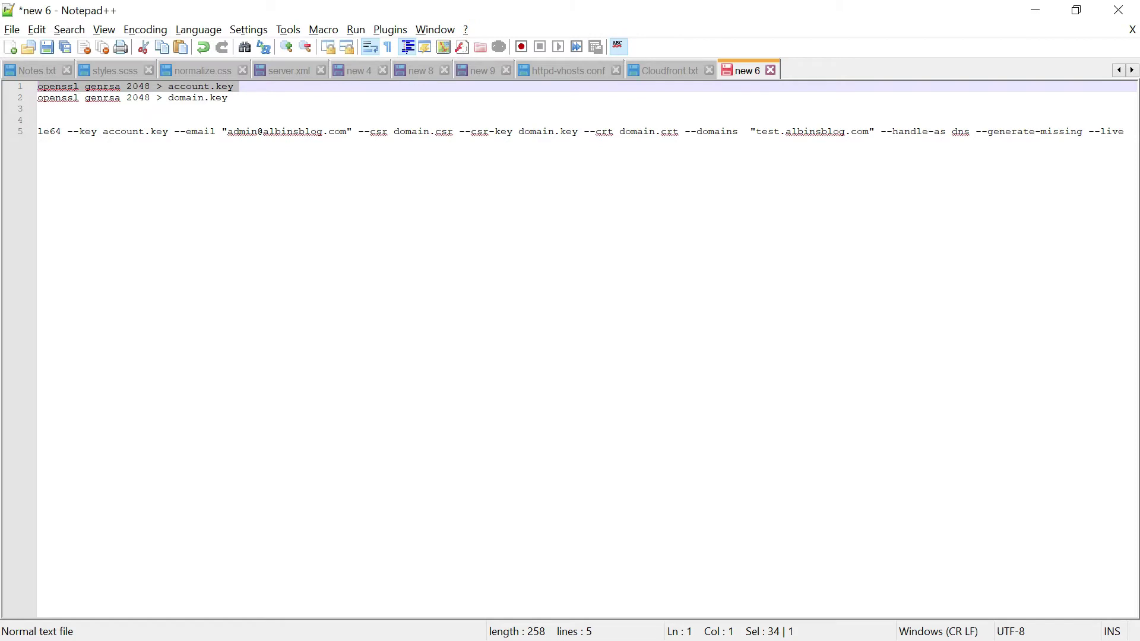
# In Command Prompt, run "openssl genrsa 2048 > account.key" from the tool folder, using the full path to the OpenSSL bin folder
pyautogui.hotkey('alt', 'Tab')
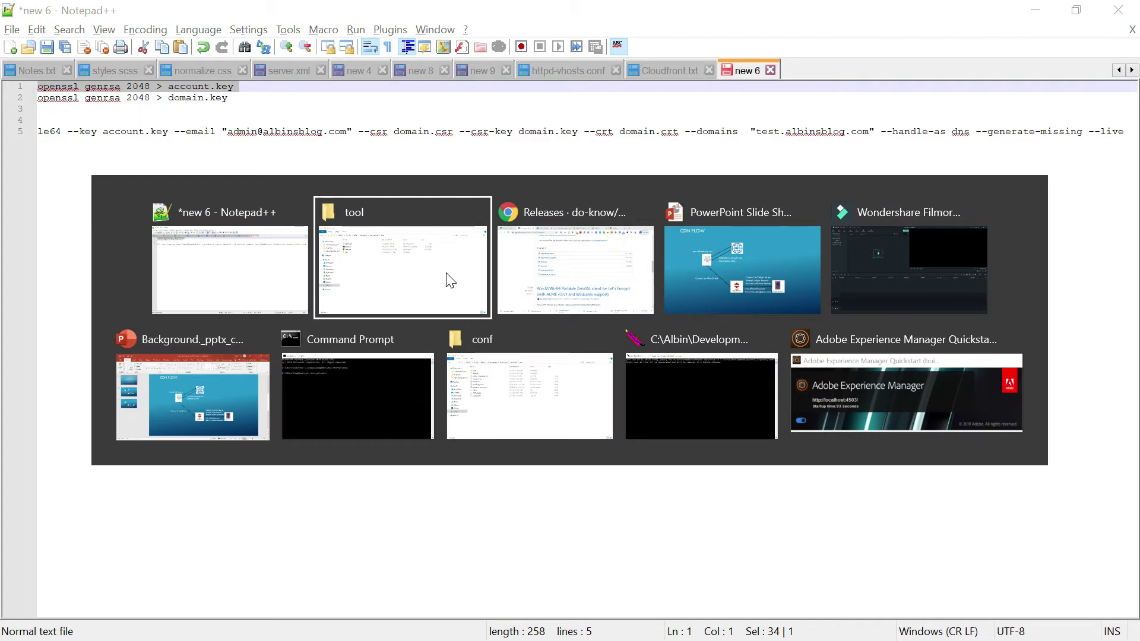
pyautogui.press('Tab')
pyautogui.press('Tab')
pyautogui.press('Tab')
pyautogui.press('Tab')
pyautogui.press('Tab')
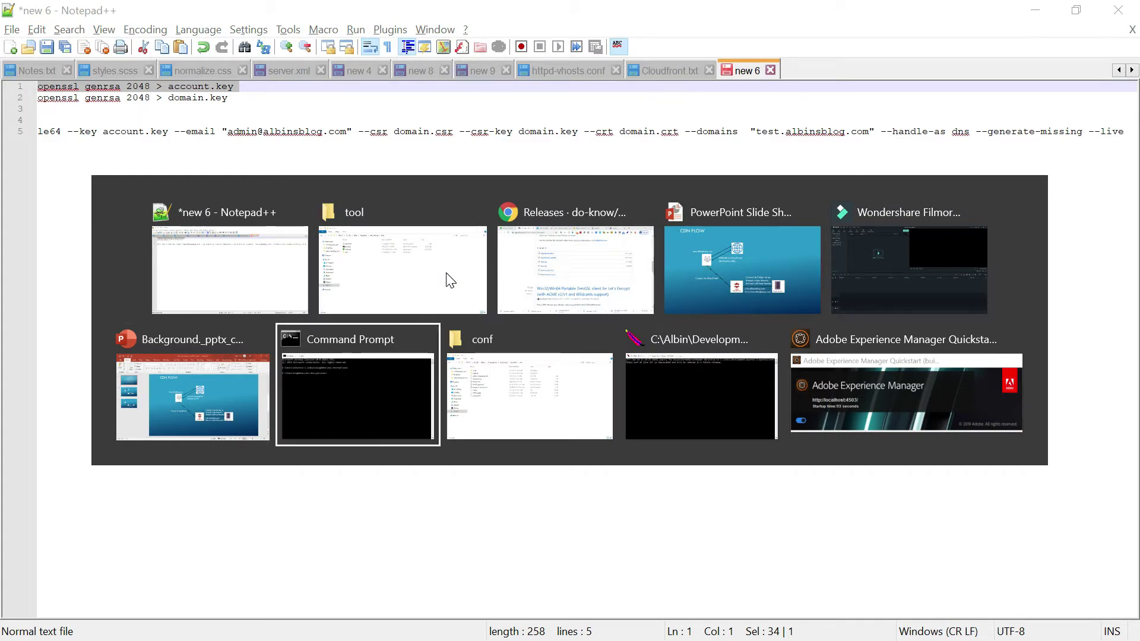
pyautogui.write('c')
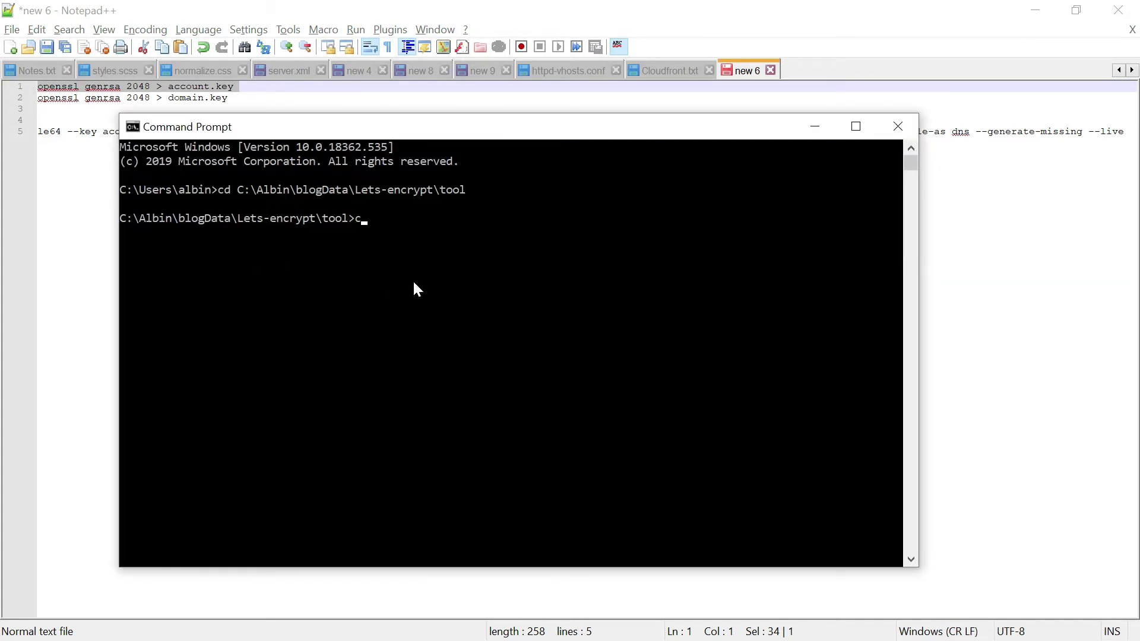
pyautogui.write(':\\Albin\\SW\\OpenSSL\\bi')
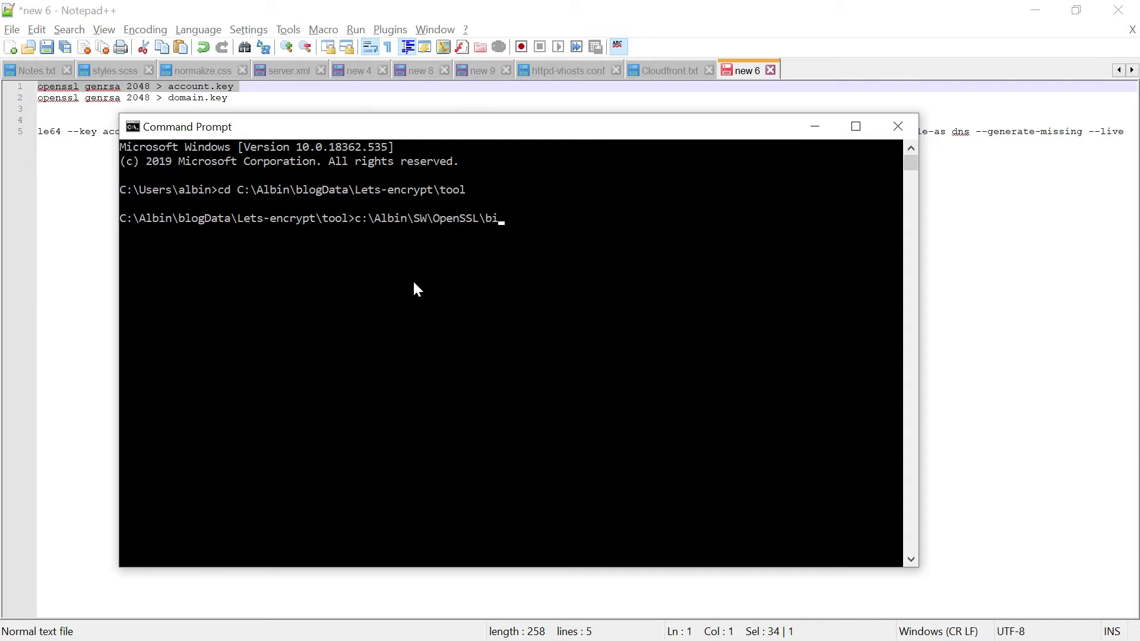
pyautogui.write('n\\')
pyautogui.hotkey('ctrl', 'v')
pyautogui.press('Return')
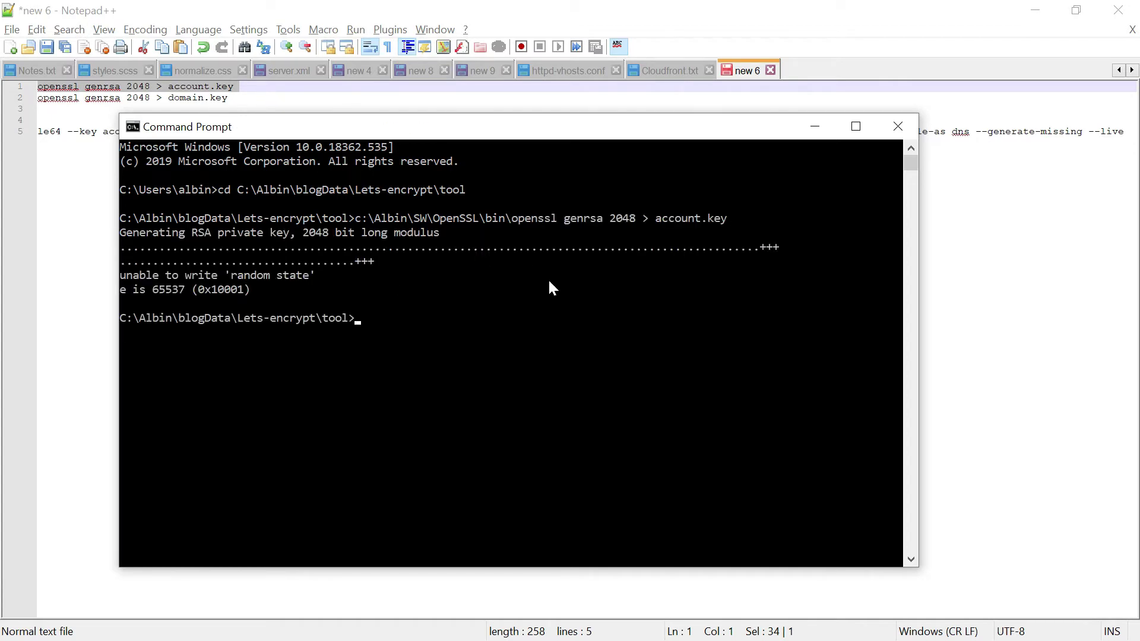
# Copy "openssl genrsa 2048 > domain.key" from the Notepad++ notes and run it in Command Prompt with the full OpenSSL bin path
pyautogui.hotkey('alt', 'Tab')
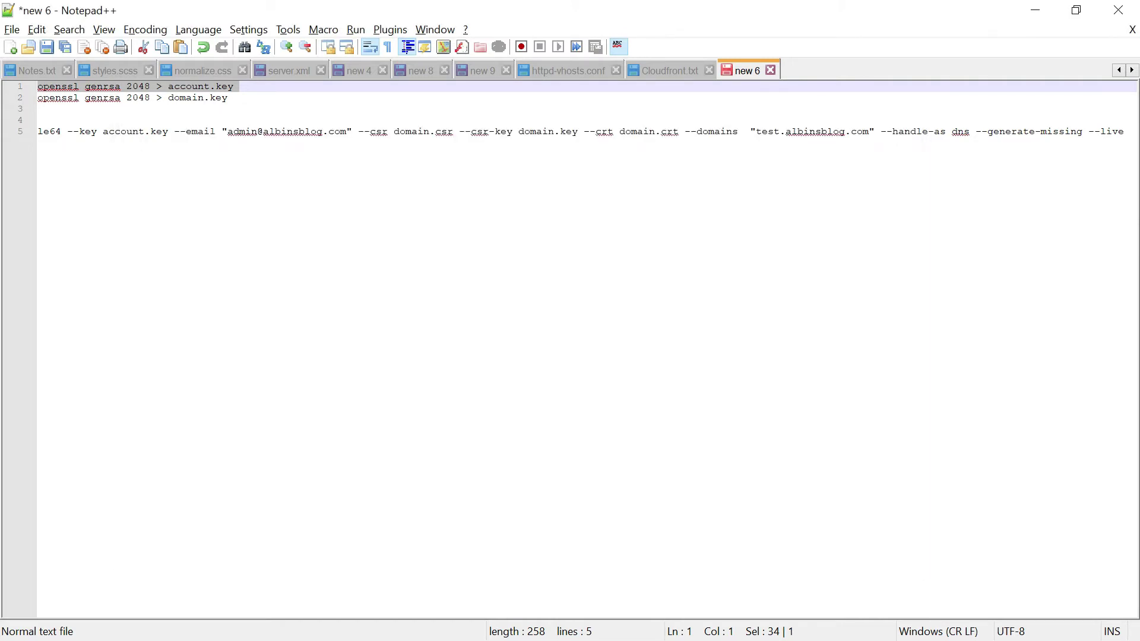
pyautogui.moveTo(228, 98); pyautogui.dragTo(38, 98)
pyautogui.hotkey('ctrl', 'c')
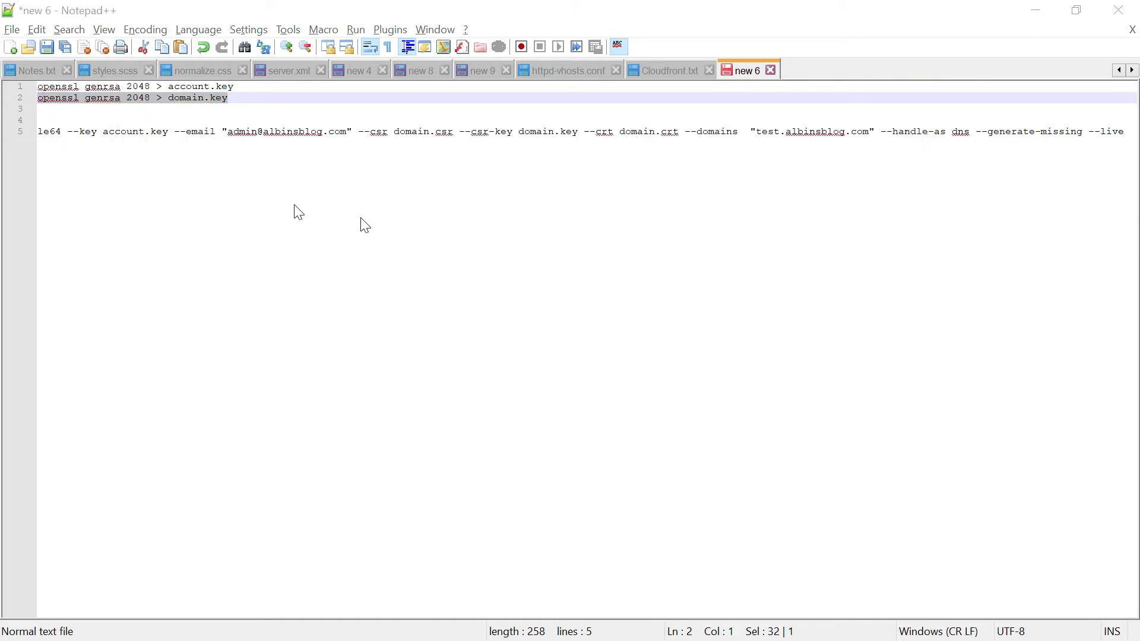
pyautogui.hotkey('alt', 'Tab')
pyautogui.press('Up')
pyautogui.press('BackSpace')
pyautogui.press('BackSpace')
pyautogui.press('BackSpace')
pyautogui.press('BackSpace')
pyautogui.press('BackSpace')
pyautogui.press('BackSpace')
pyautogui.press('BackSpace')
pyautogui.press('BackSpace')
pyautogui.press('BackSpace')
pyautogui.press('BackSpace')
pyautogui.press('BackSpace')
pyautogui.press('BackSpace')
pyautogui.press('BackSpace')
pyautogui.press('BackSpace')
pyautogui.press('BackSpace')
pyautogui.press('BackSpace')
pyautogui.press('BackSpace')
pyautogui.press('BackSpace')
pyautogui.press('BackSpace')
pyautogui.press('BackSpace')
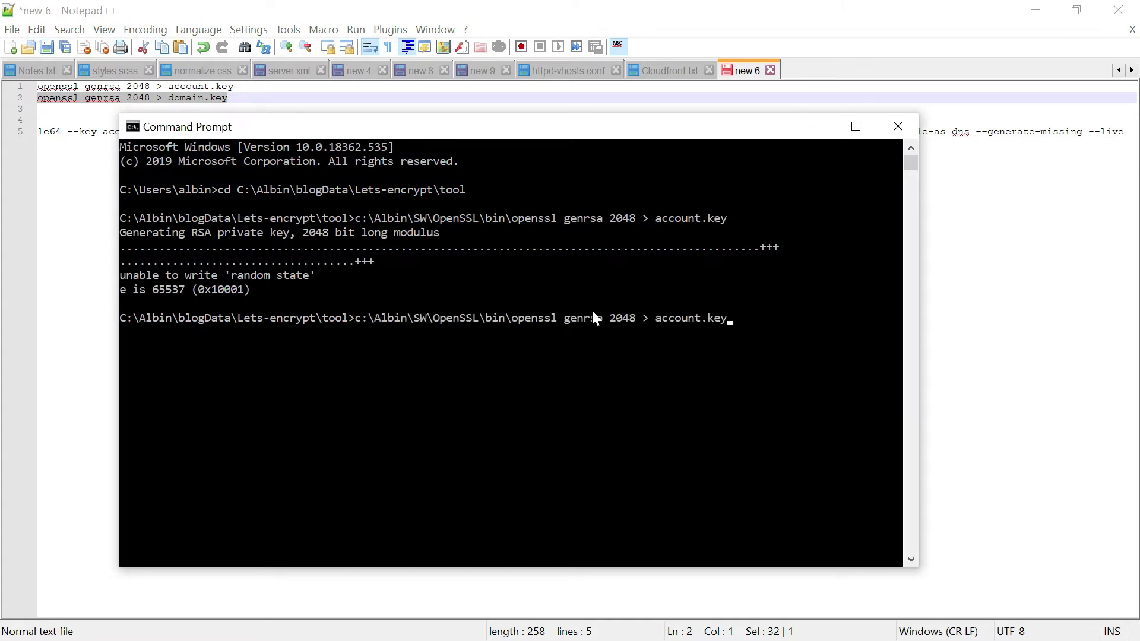
pyautogui.press('BackSpace')
pyautogui.press('BackSpace')
pyautogui.press('BackSpace')
pyautogui.press('BackSpace')
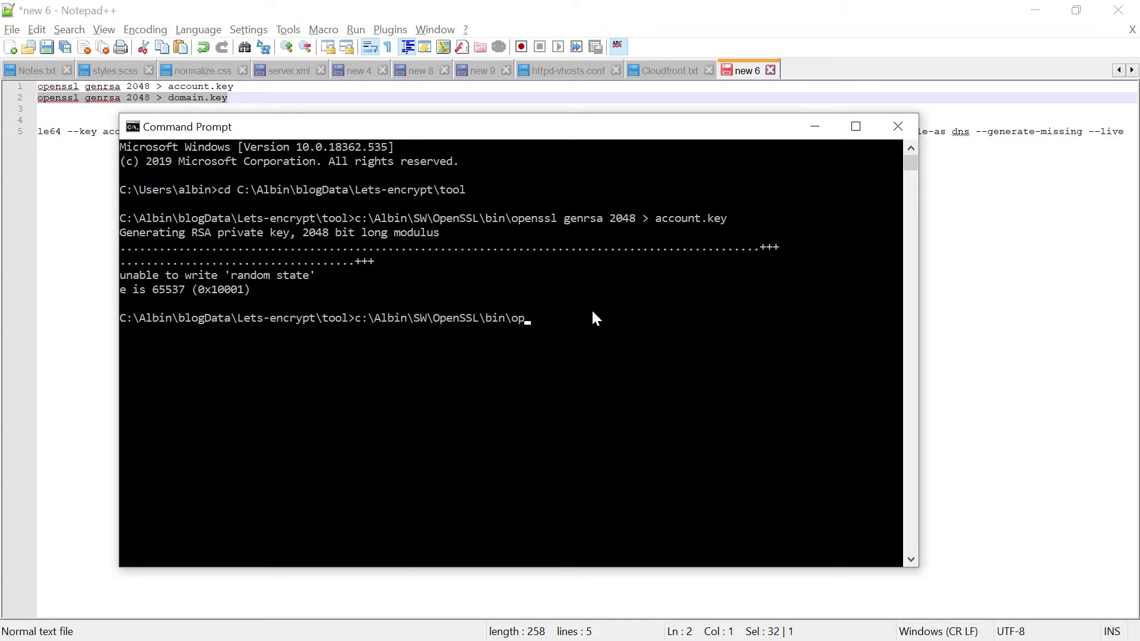
pyautogui.rightClick(590, 309)
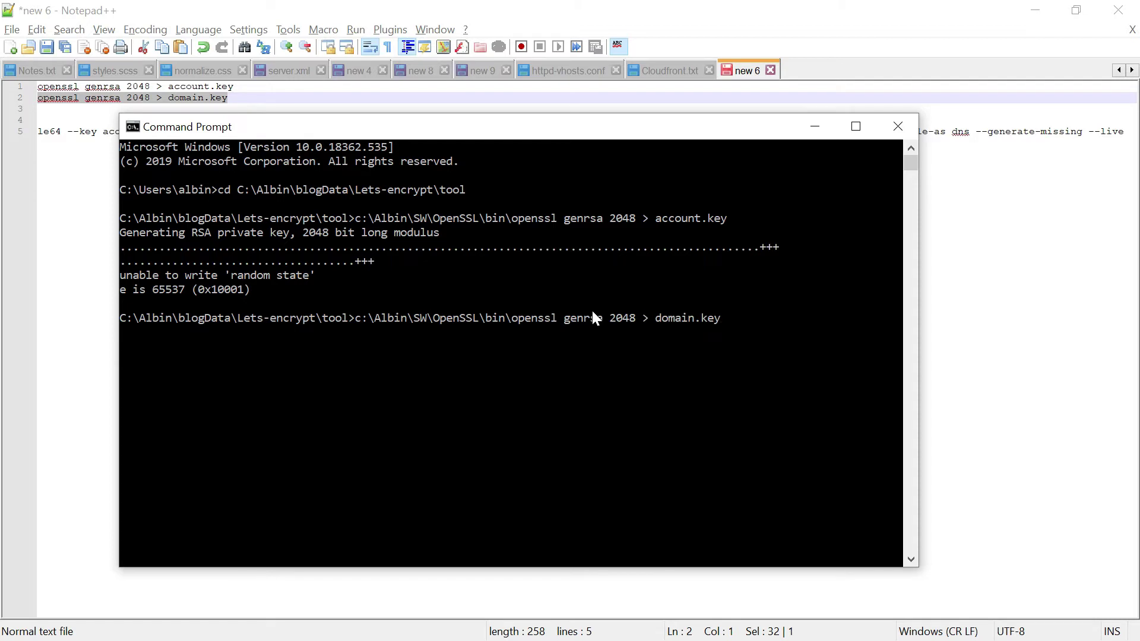
pyautogui.press('Return')
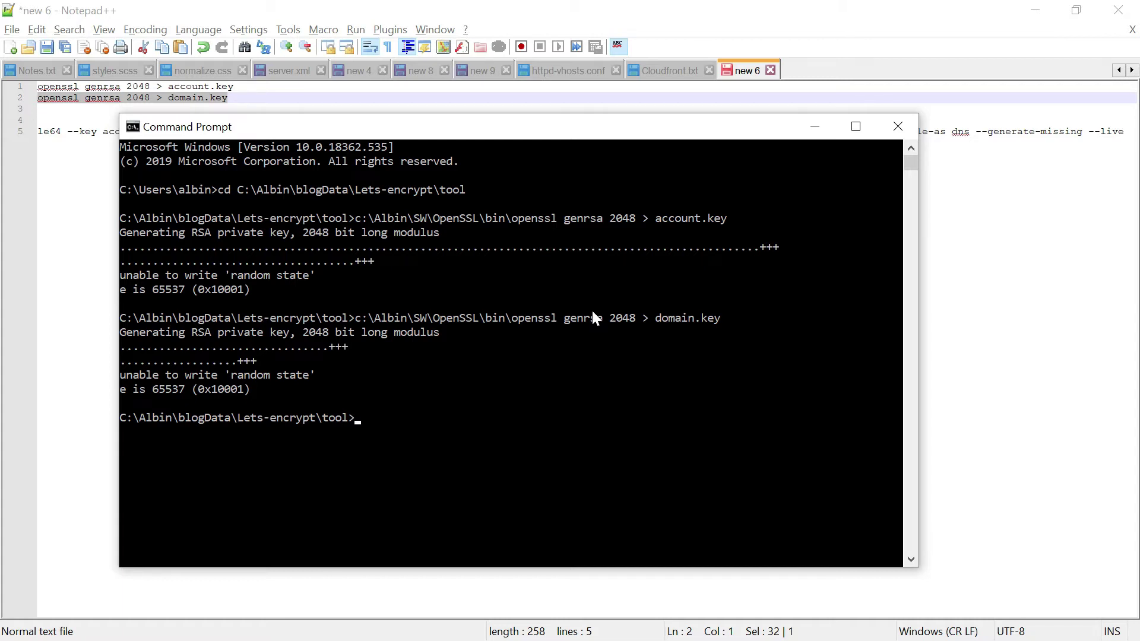
# Review both key-generation commands in the Notepad++ notes and check the tool folder for the key files
pyautogui.click(591, 98)
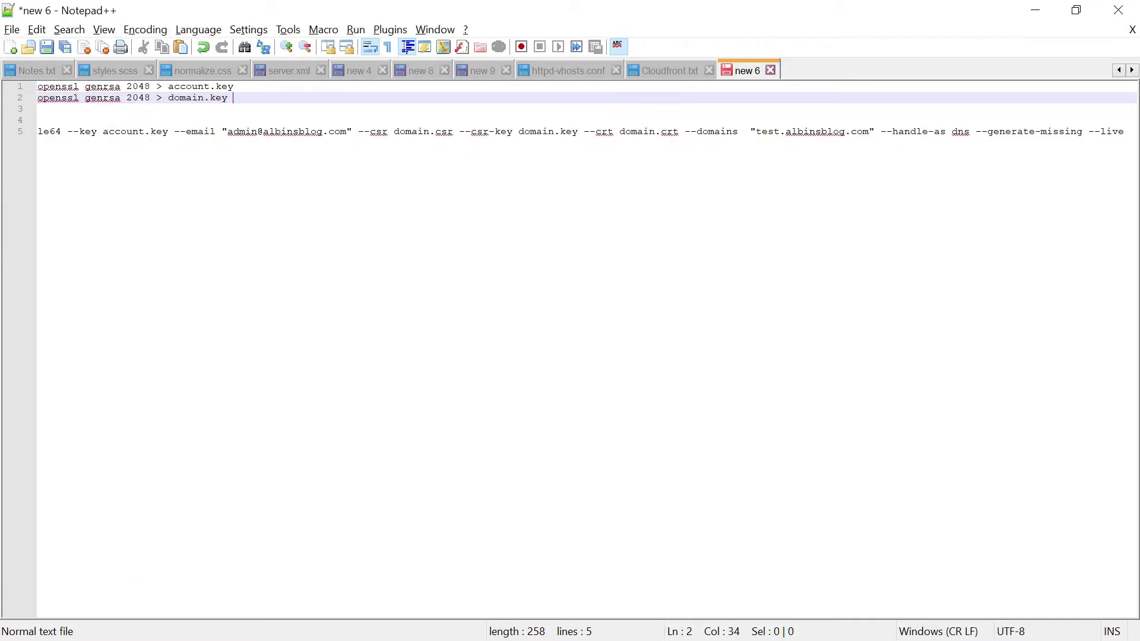
pyautogui.moveTo(234, 98); pyautogui.dragTo(38, 86)
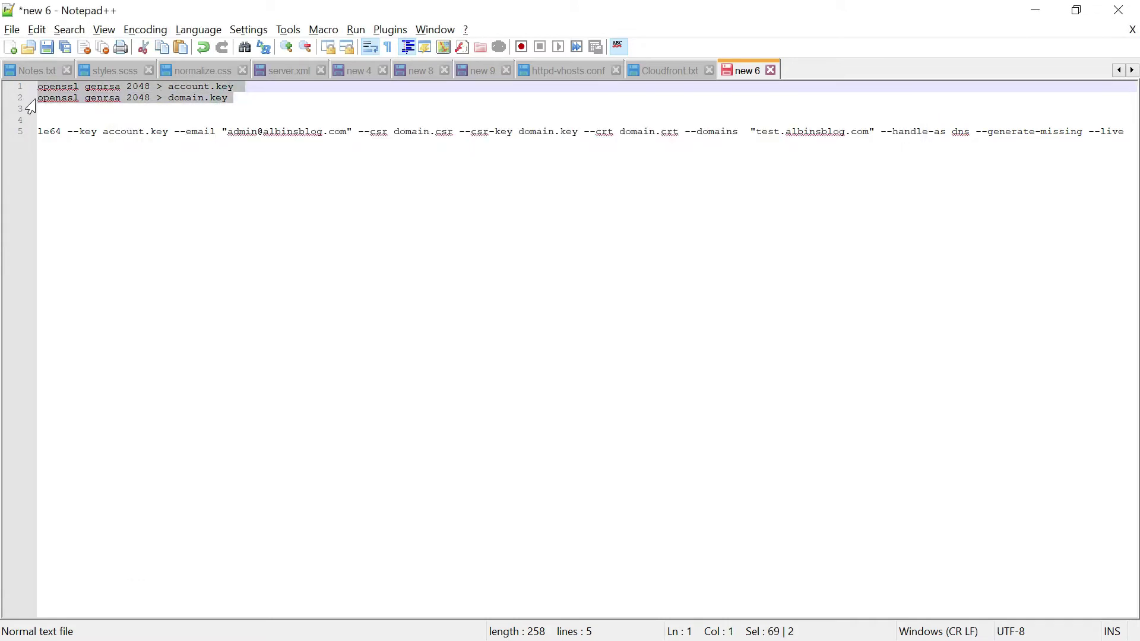
pyautogui.hotkey('alt', 'Tab')
pyautogui.press('Tab')
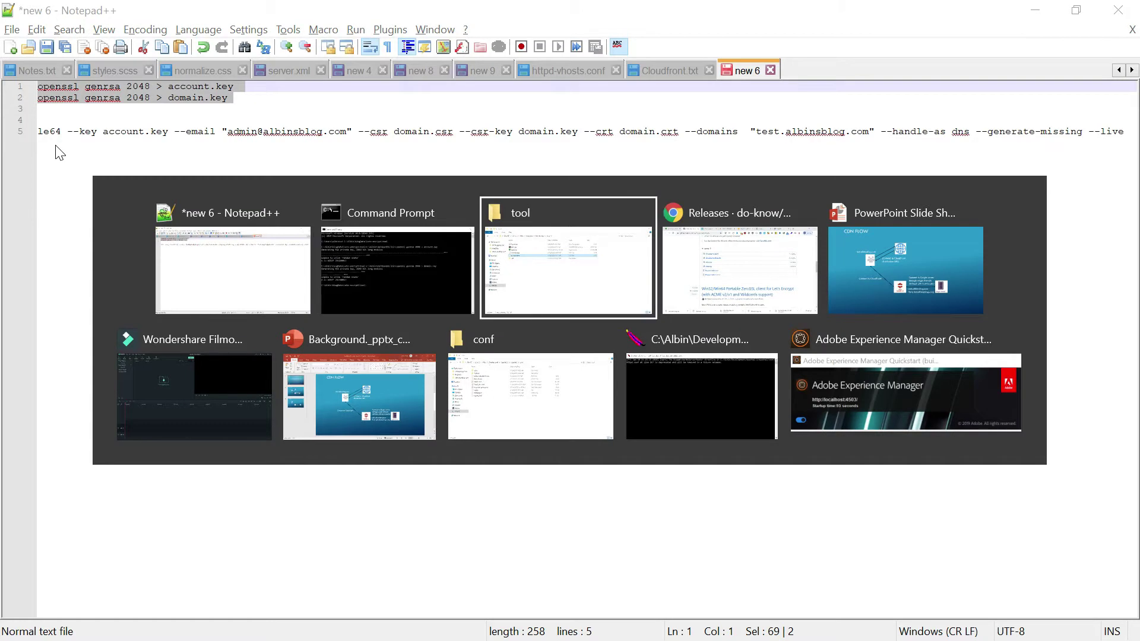
pyautogui.hotkey('alt', 'Tab')
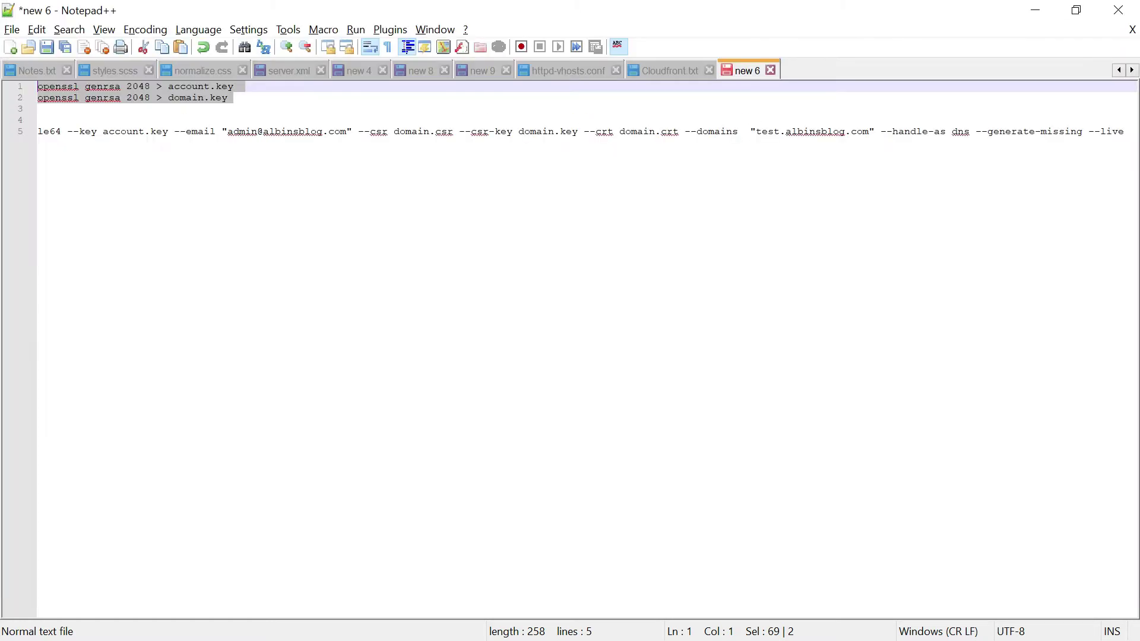
# Examine the le64 command's account key, CSR, CSR key, certificate and domains arguments in the notes
pyautogui.moveTo(108, 132); pyautogui.dragTo(170, 135)
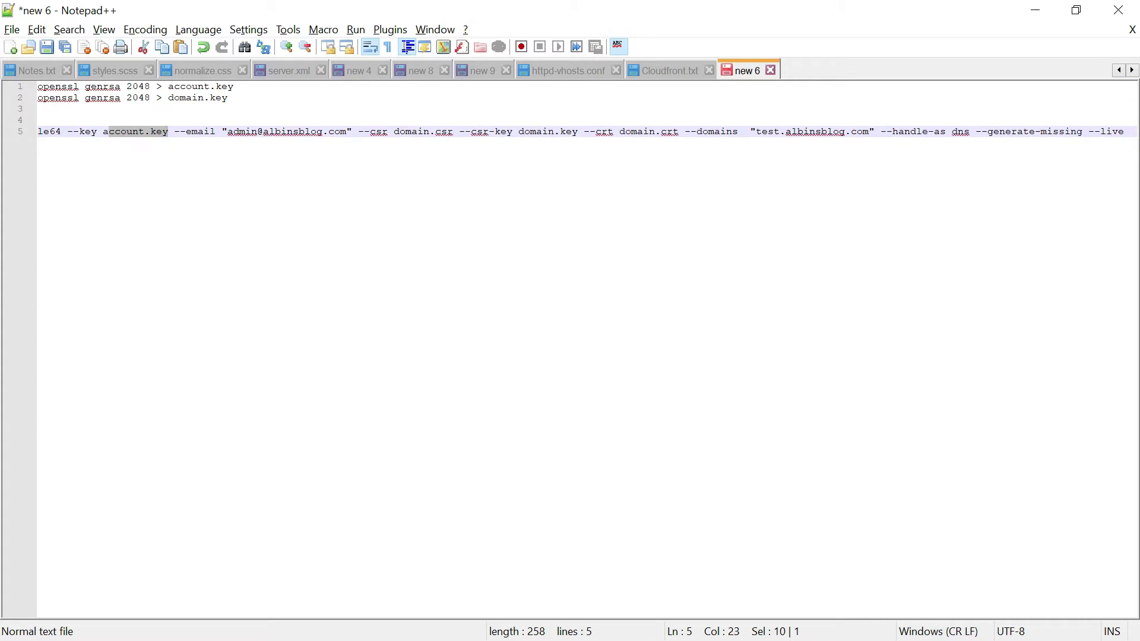
pyautogui.press('End')
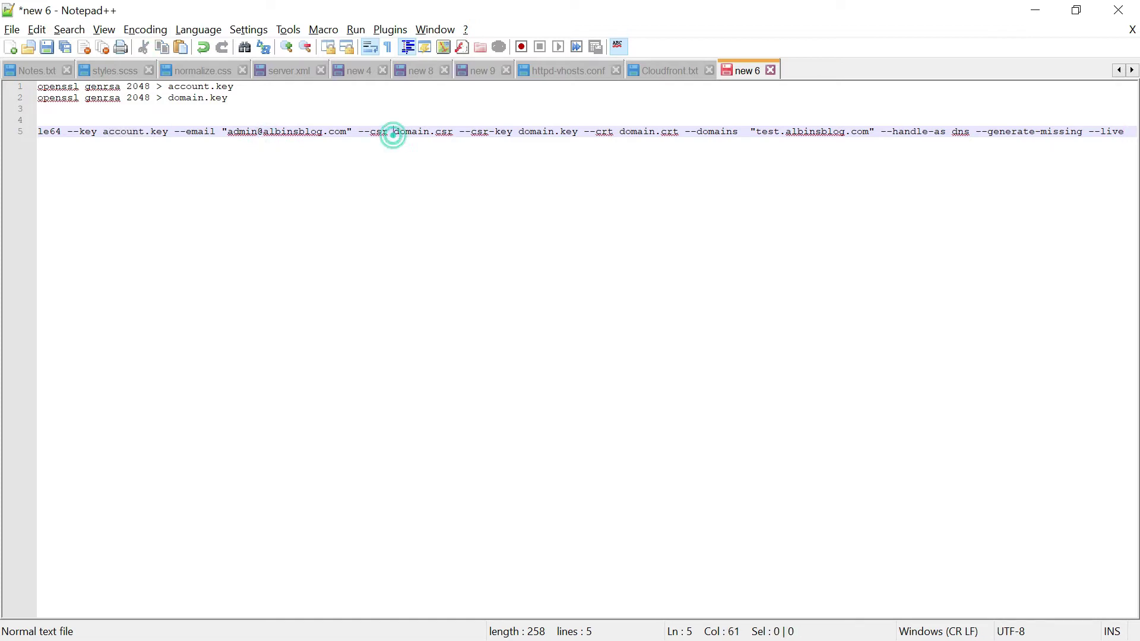
pyautogui.moveTo(394, 131); pyautogui.dragTo(454, 136)
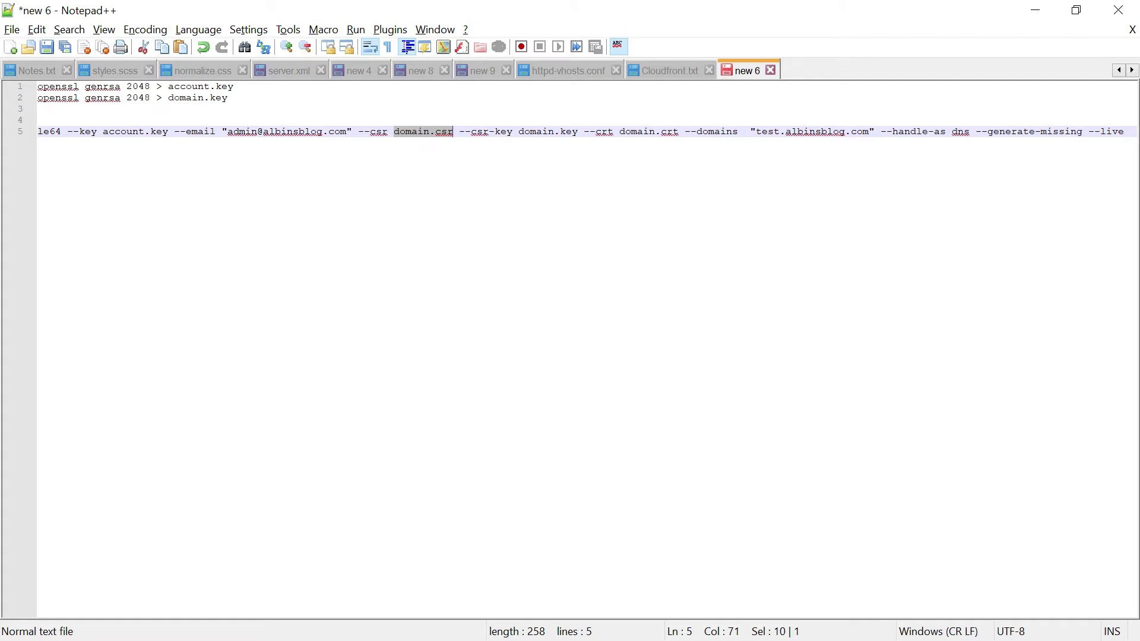
pyautogui.moveTo(522, 130); pyautogui.dragTo(620, 146)
pyautogui.click(623, 138)
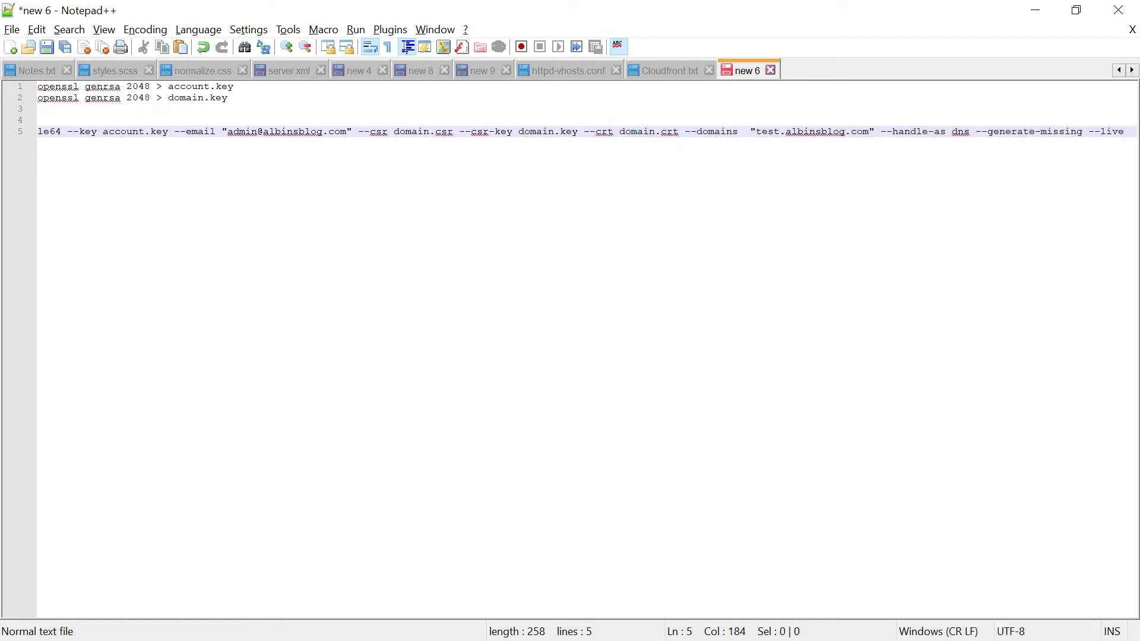
pyautogui.moveTo(756, 132); pyautogui.dragTo(1125, 131)
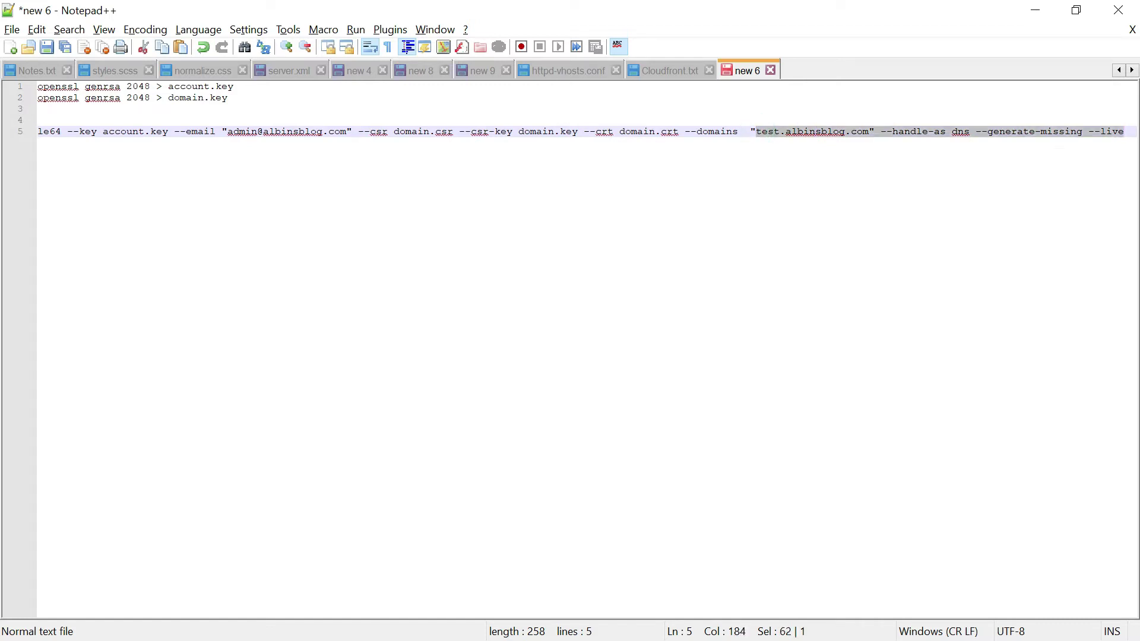
# Add cdn.albinsblog.com after test.albinsblog.com in the le64 command's --domains value, separated by a comma
pyautogui.click(869, 131)
pyautogui.write(',')
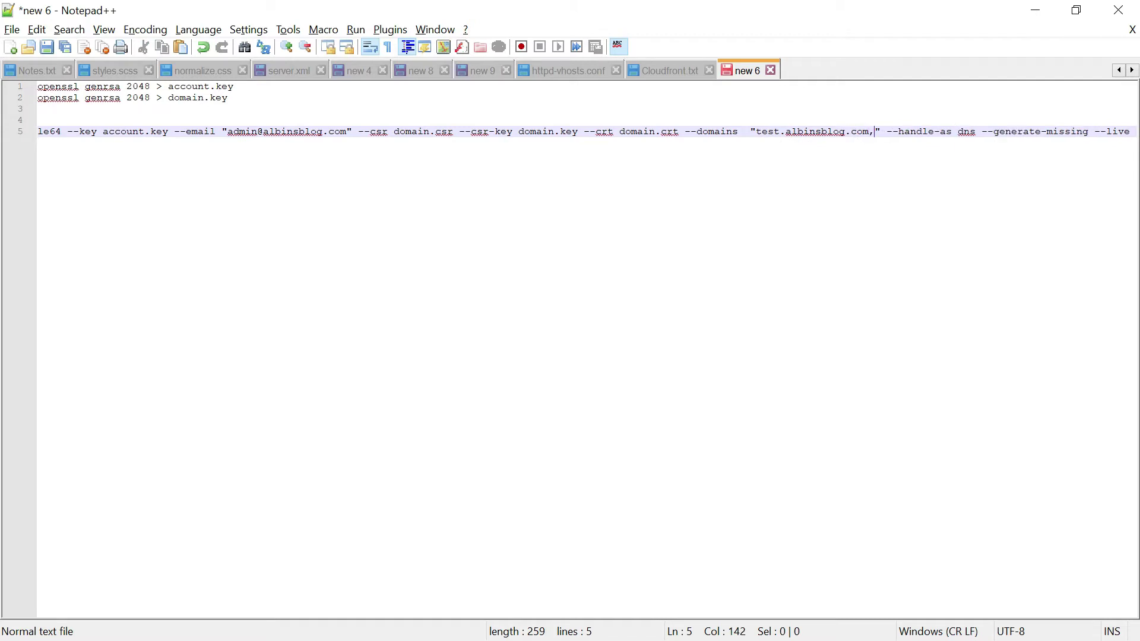
pyautogui.write('cdn.al')
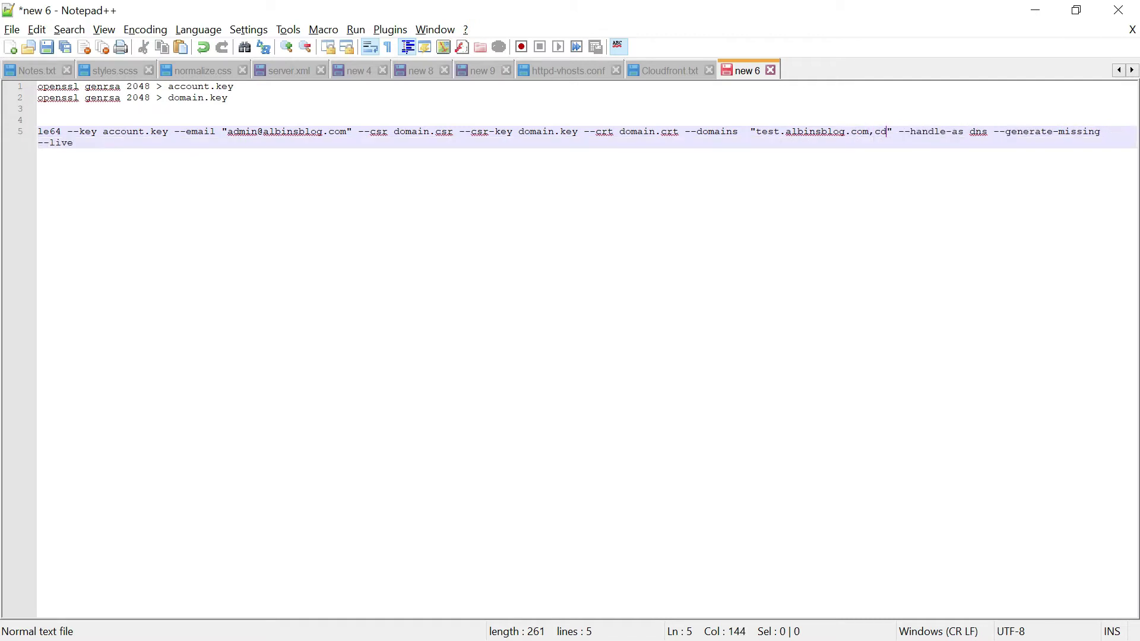
pyautogui.write('bins')
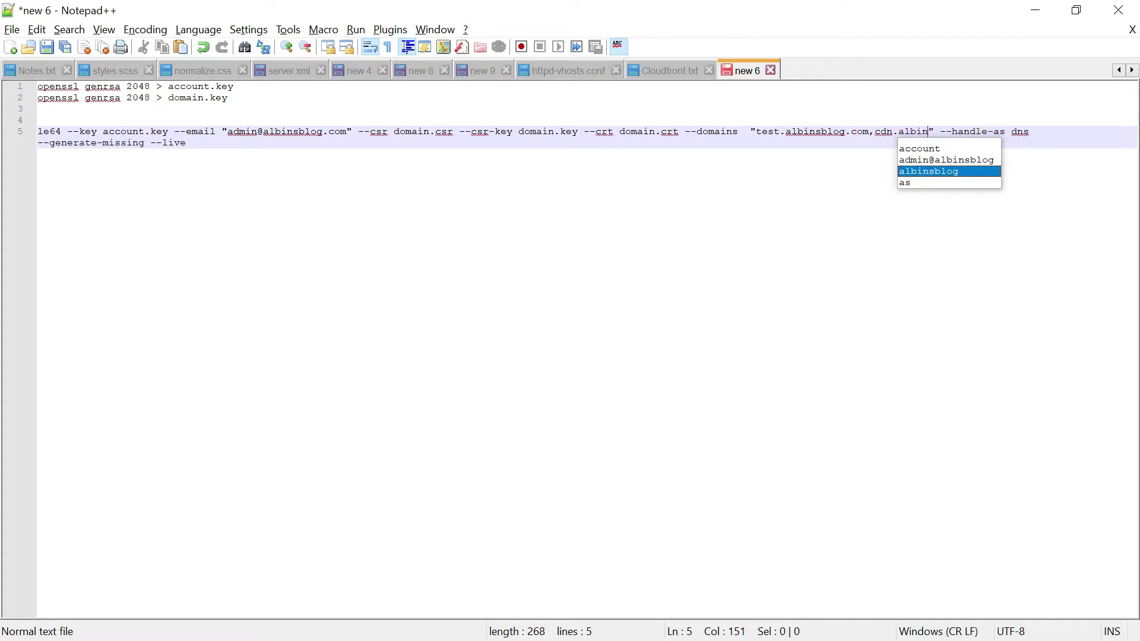
pyautogui.write('blog.com')
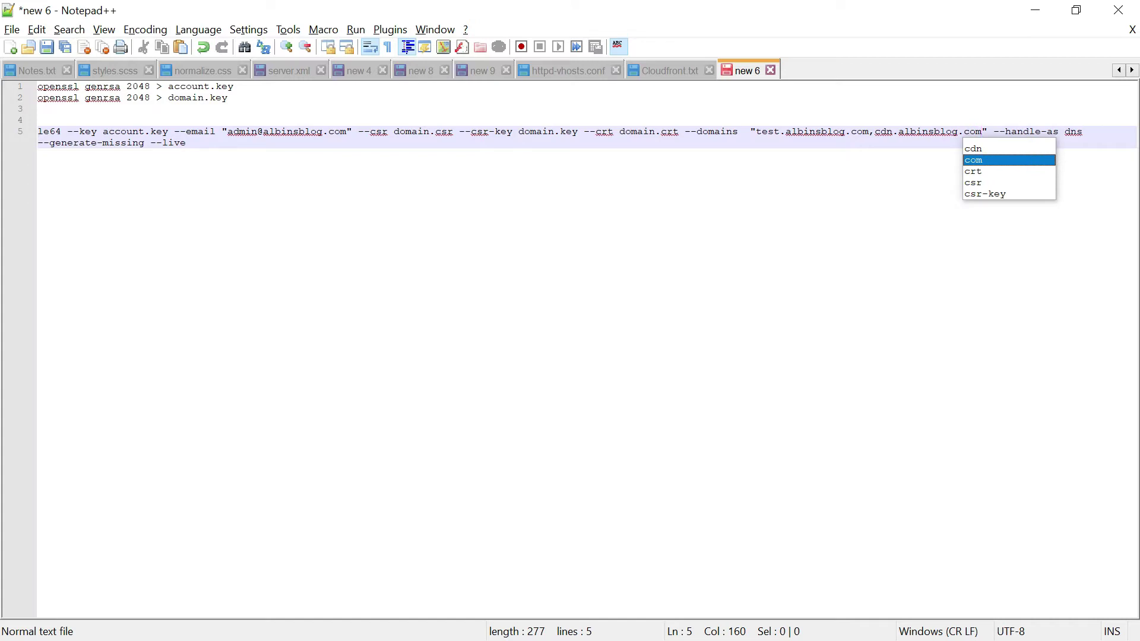
# Highlight the --handle-as dns and --generate-missing options in the le64 command to review them
pyautogui.click(1089, 132)
pyautogui.moveTo(1089, 132); pyautogui.dragTo(994, 131)
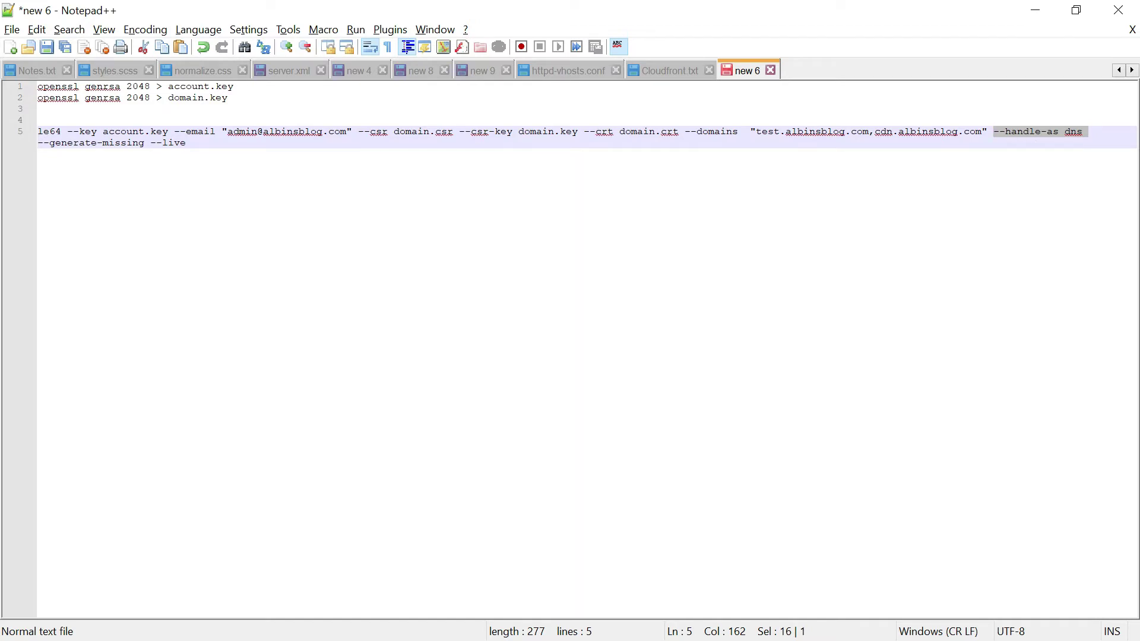
pyautogui.moveTo(144, 142); pyautogui.dragTo(43, 143)
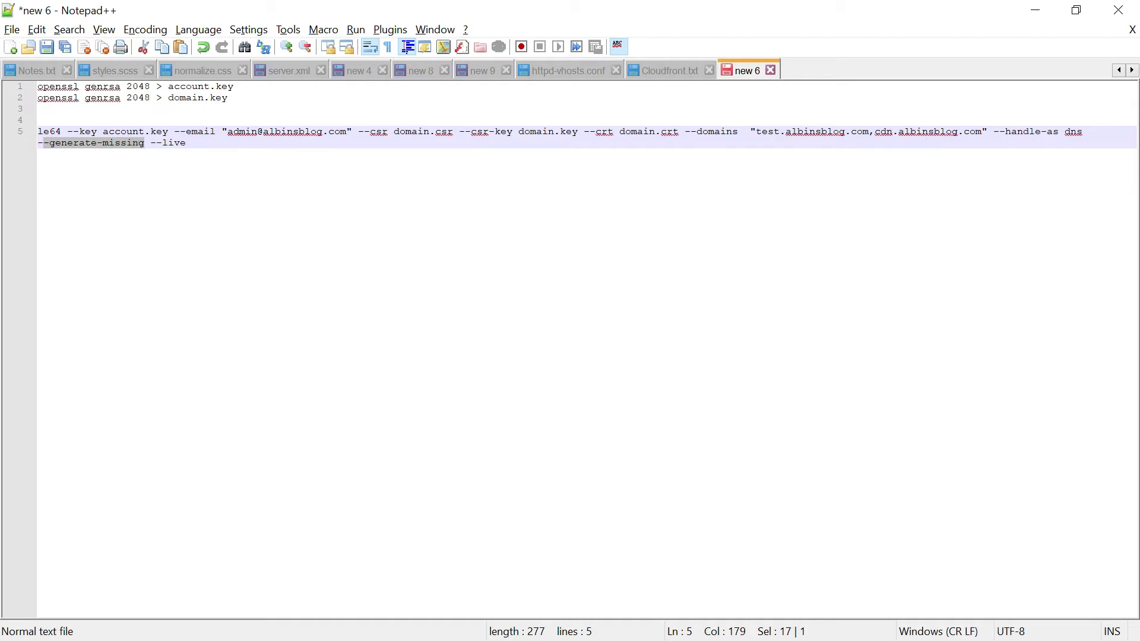
# Highlight the le64 command's account key, CSR, --live and --generate-missing arguments in the notes to review them
pyautogui.moveTo(103, 131); pyautogui.dragTo(156, 132)
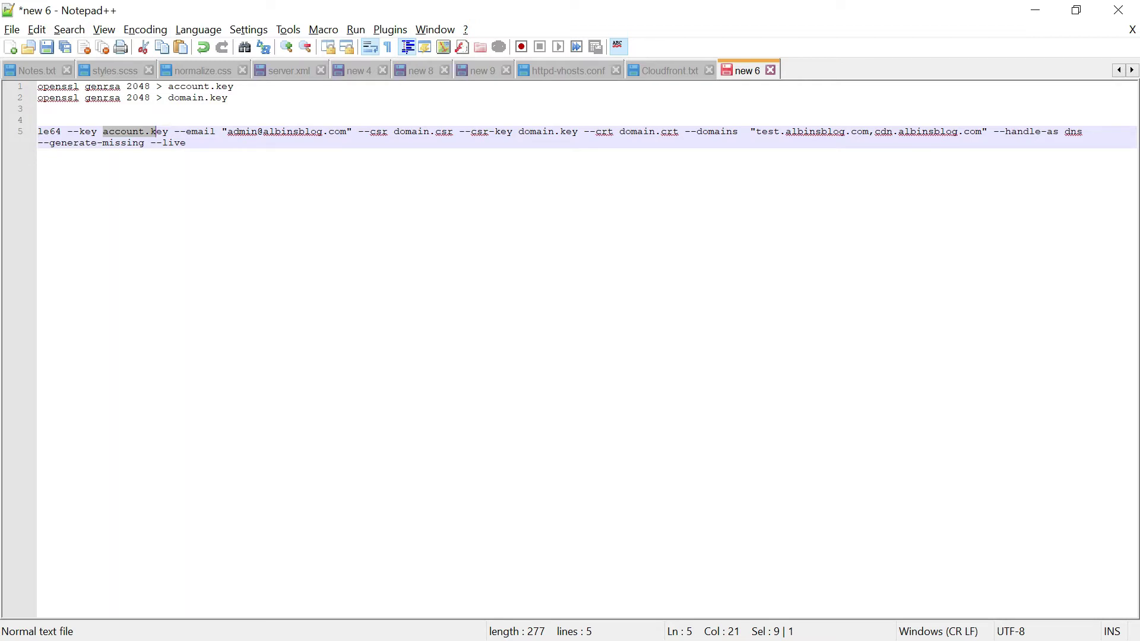
pyautogui.moveTo(394, 131); pyautogui.dragTo(453, 131)
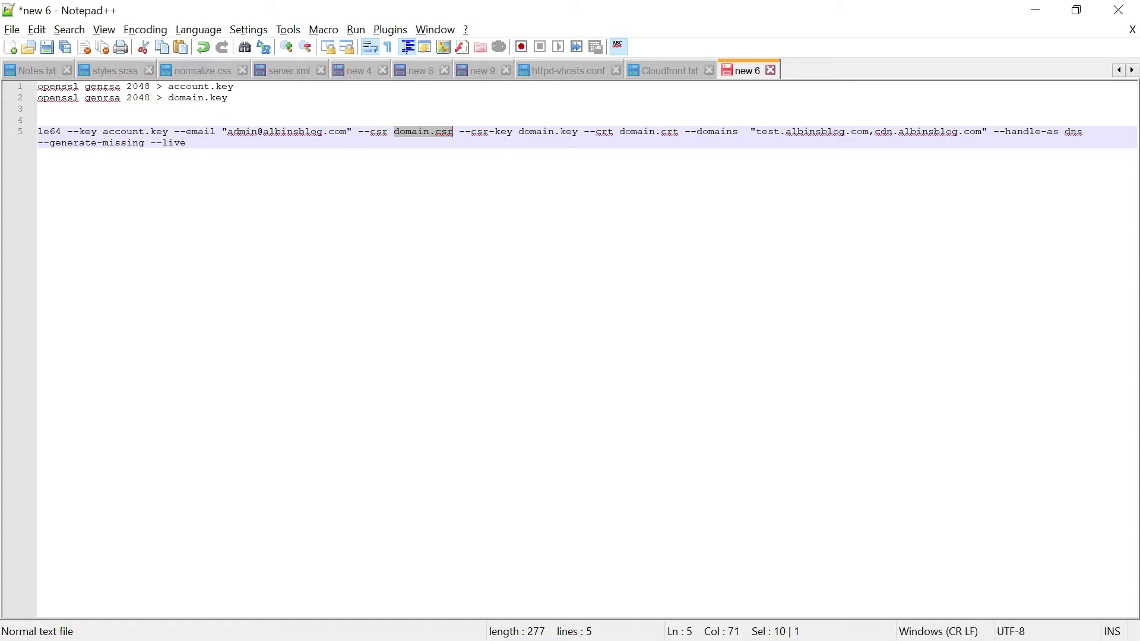
pyautogui.click(154, 149)
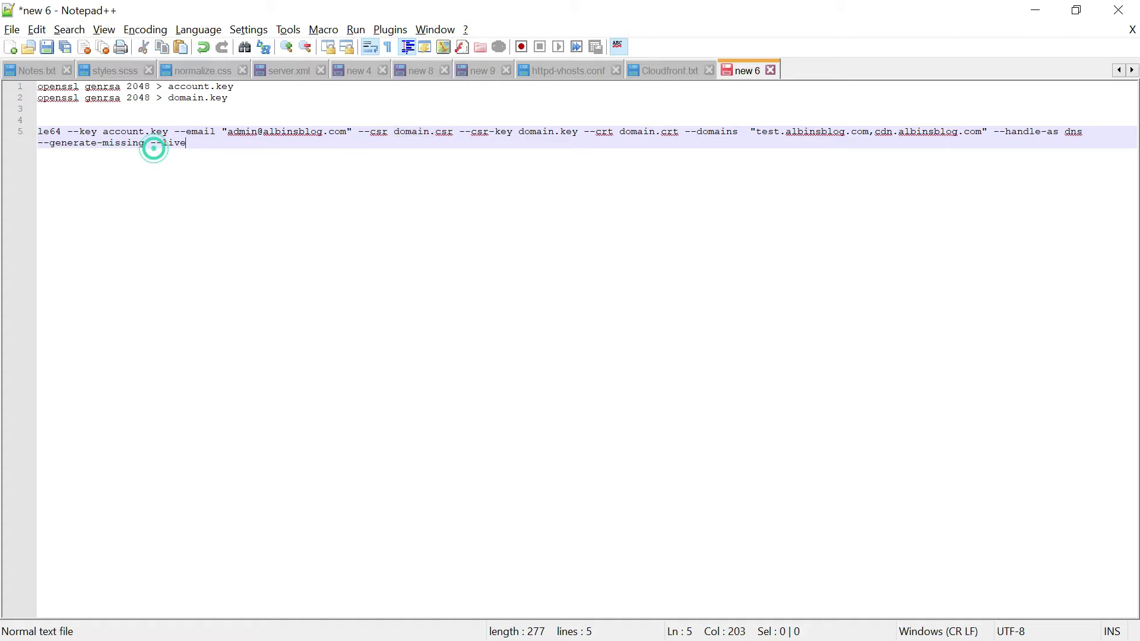
pyautogui.moveTo(185, 145); pyautogui.dragTo(150, 143)
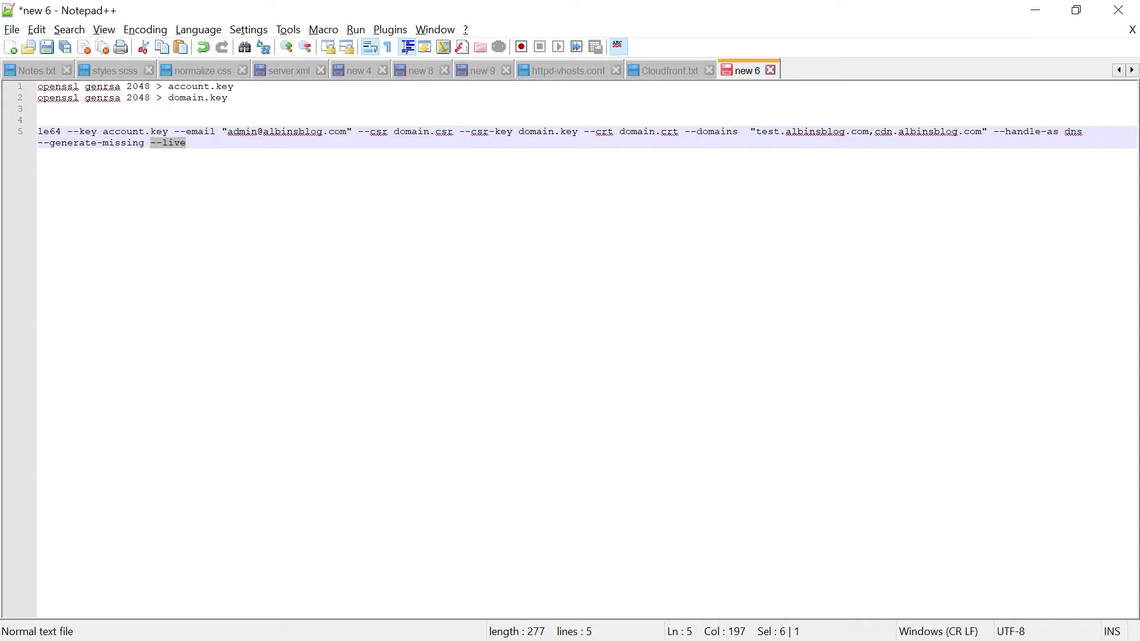
pyautogui.moveTo(43, 144); pyautogui.dragTo(115, 143)
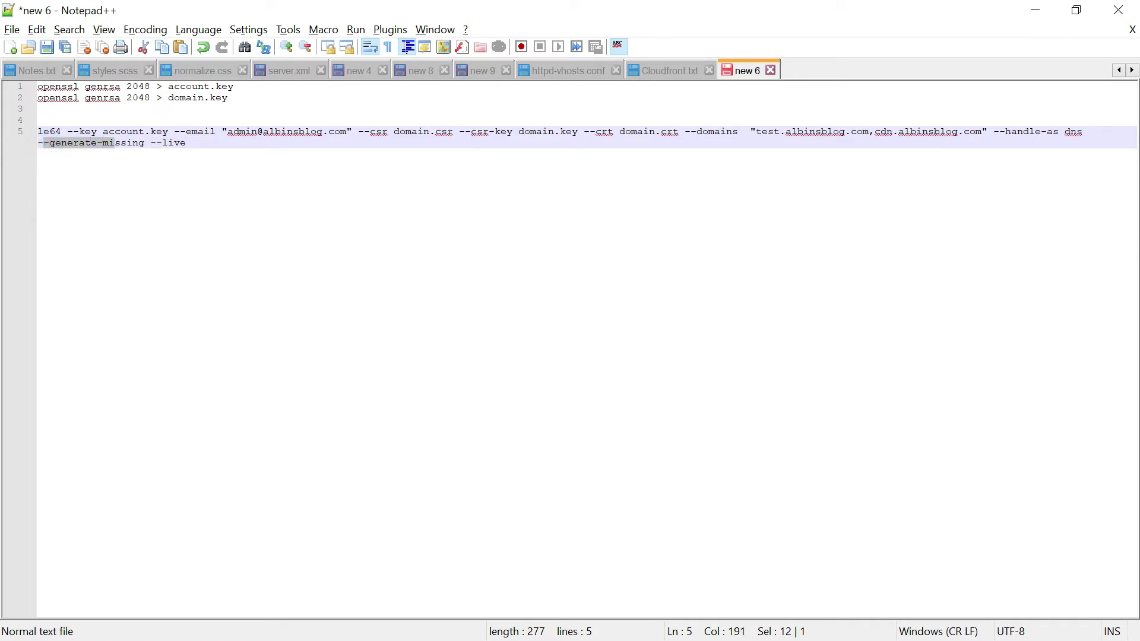
# Copy the complete le64 command from the notes and run it at the tool folder prompt in Command Prompt
pyautogui.moveTo(187, 144); pyautogui.dragTo(38, 131)
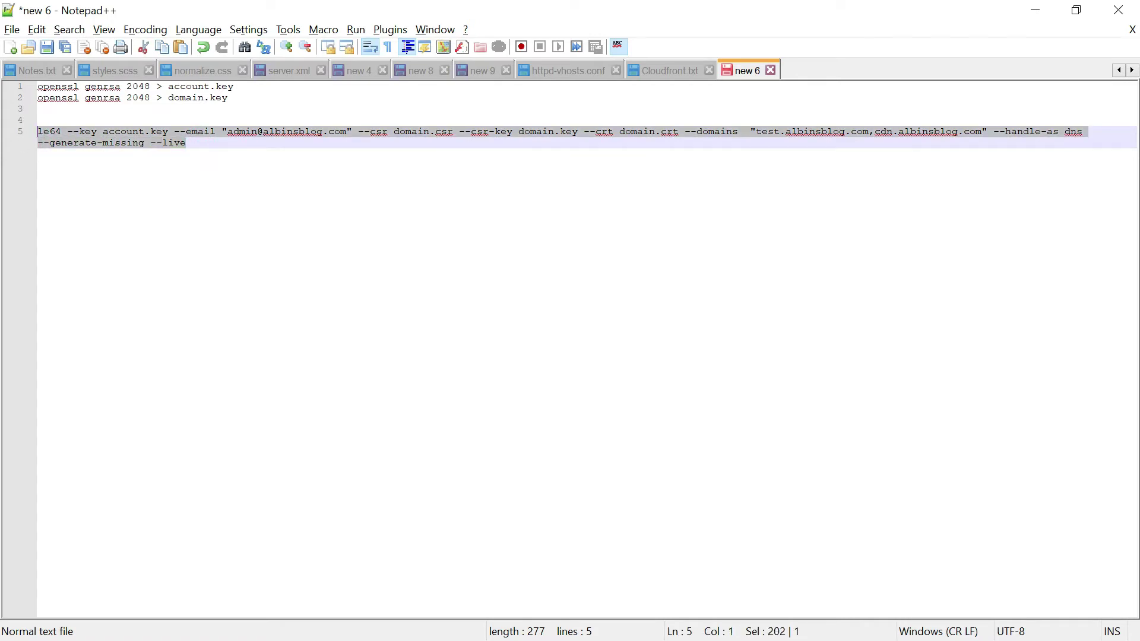
pyautogui.hotkey('alt', 'Tab')
pyautogui.press('Tab')
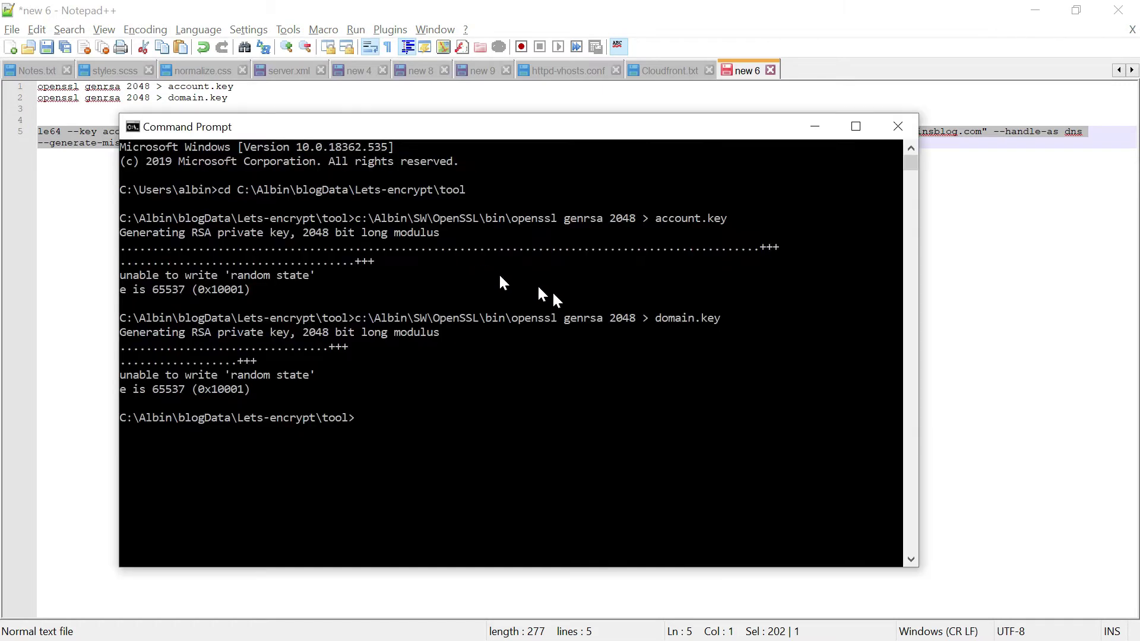
pyautogui.hotkey('ctrl', 'v')
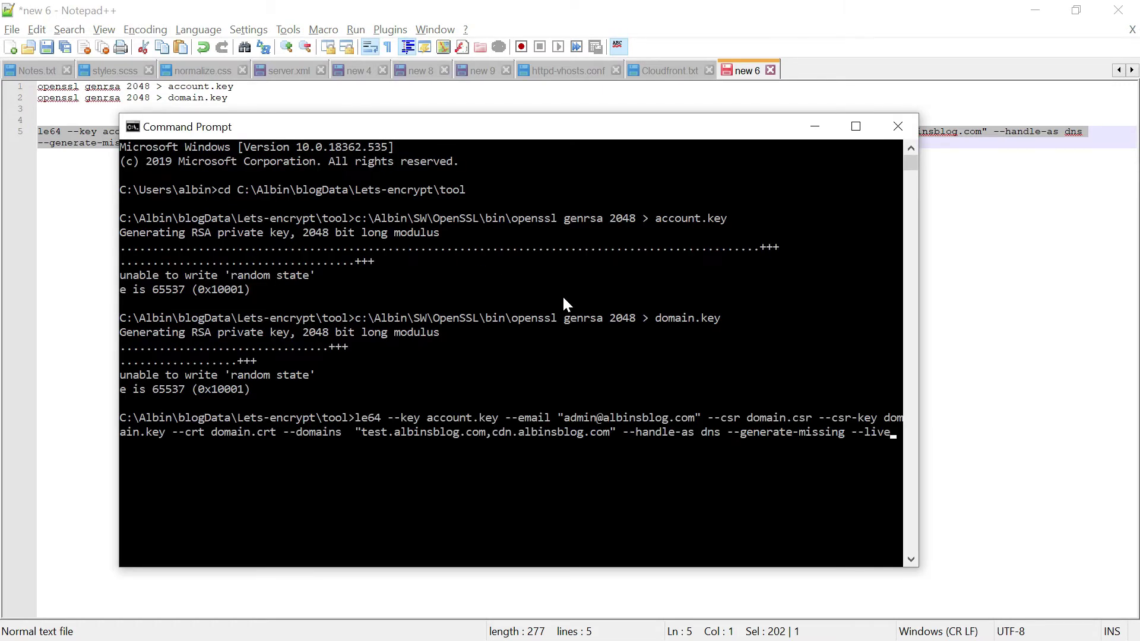
pyautogui.press('Return')
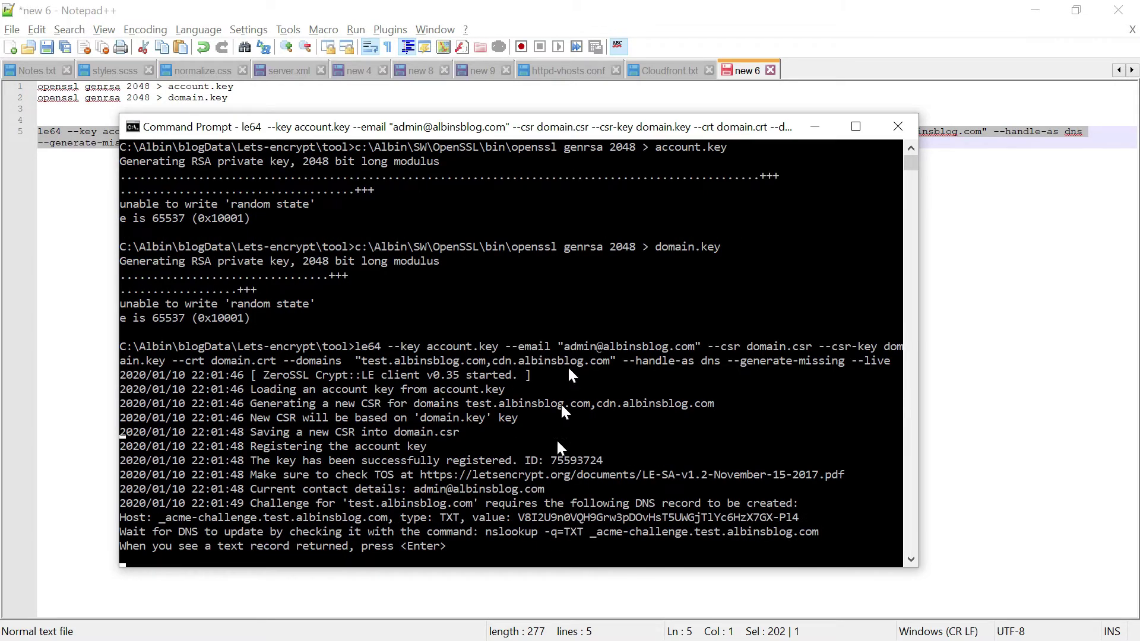
# Copy the _acme-challenge.test part of the challenge host from the le64 output and switch to Cloudflare's DNS records in the browser
pyautogui.click(592, 534)
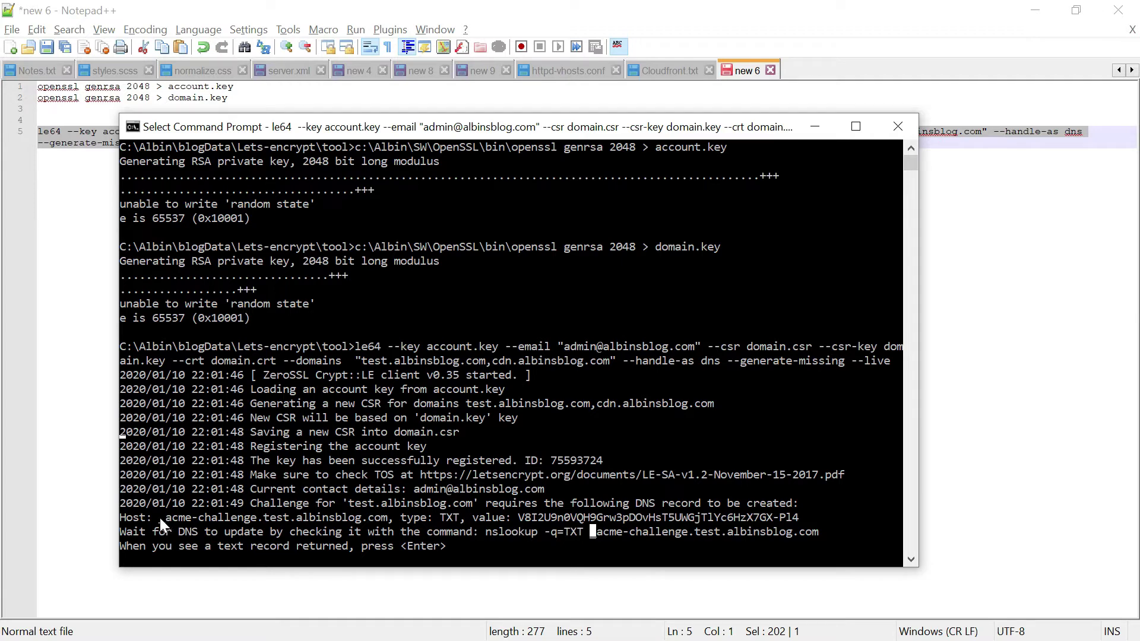
pyautogui.moveTo(159, 517); pyautogui.dragTo(286, 518)
pyautogui.rightClick(286, 519)
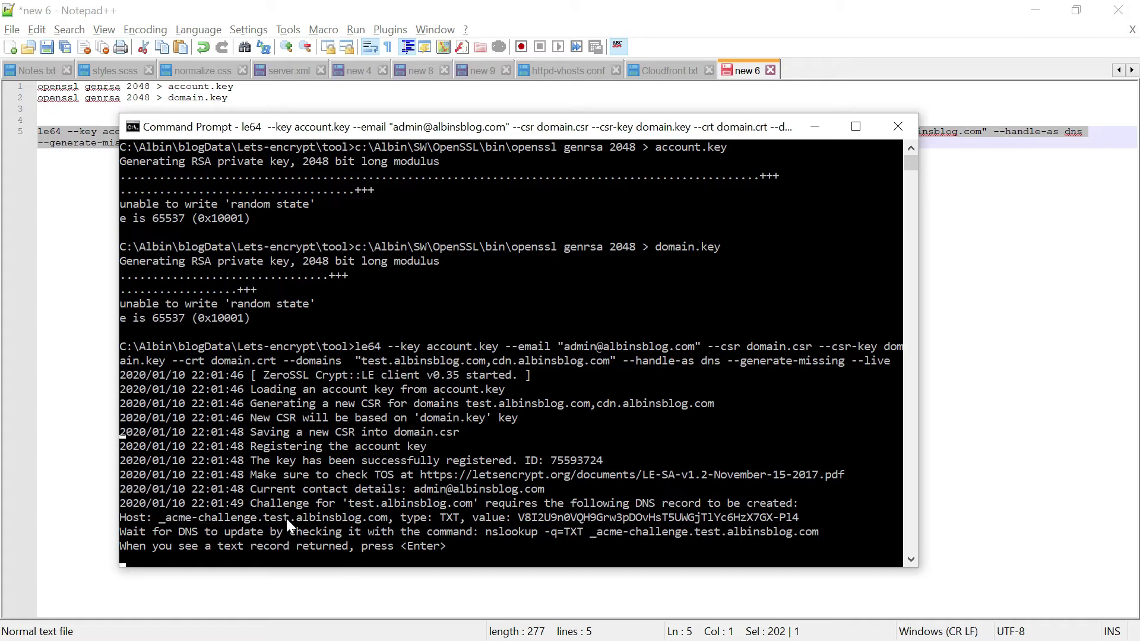
pyautogui.hotkey('alt', 'Tab')
pyautogui.hotkey('alt', 'Tab')
pyautogui.hotkey('alt', 'Tab')
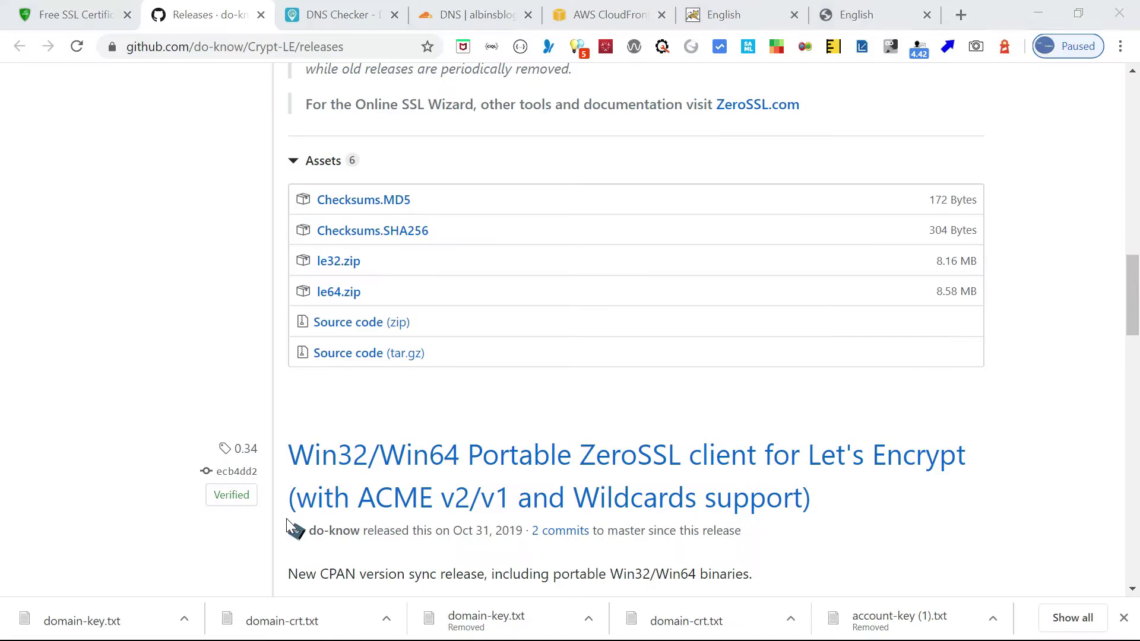
pyautogui.click(457, 19)
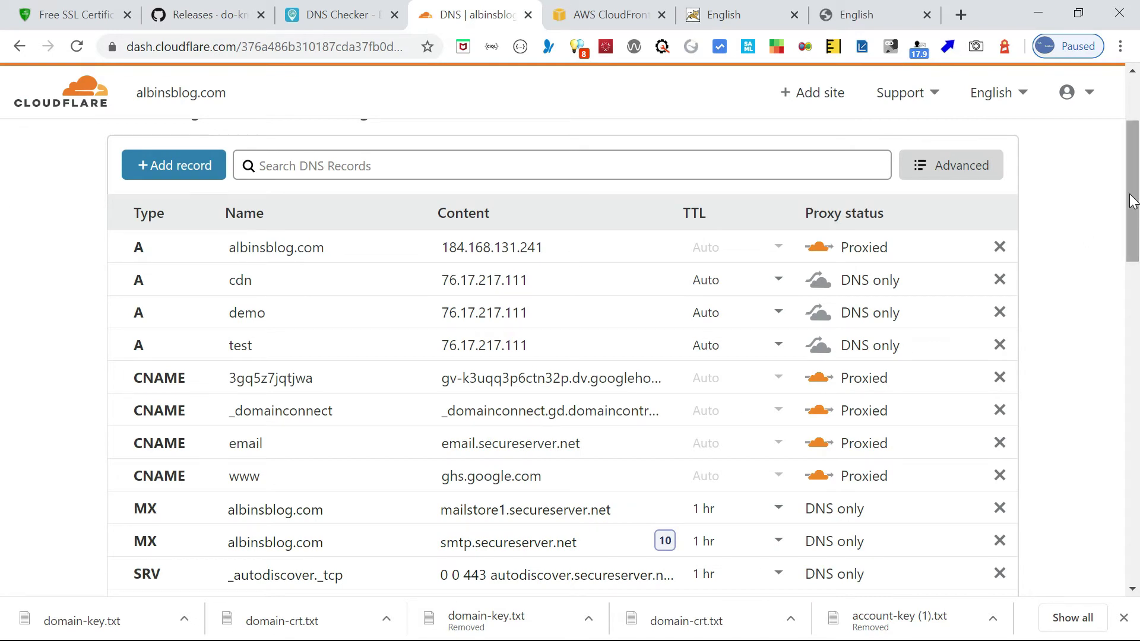
# Start a new DNS record for albinsblog.com with type TXT and name _acme-challenge.test
pyautogui.click(190, 169)
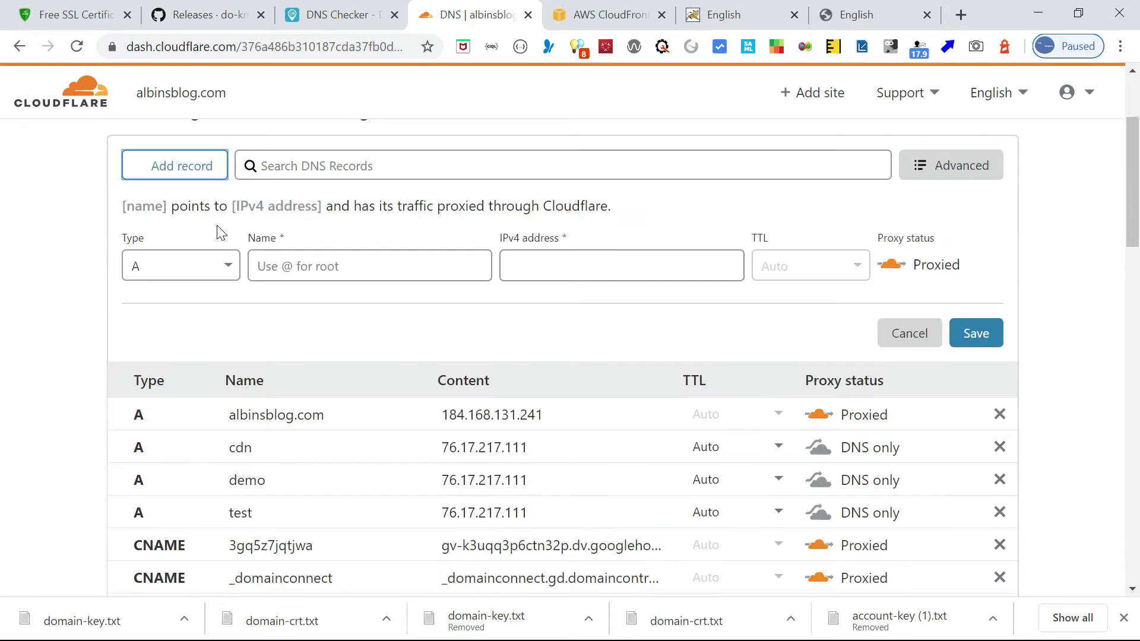
pyautogui.click(221, 273)
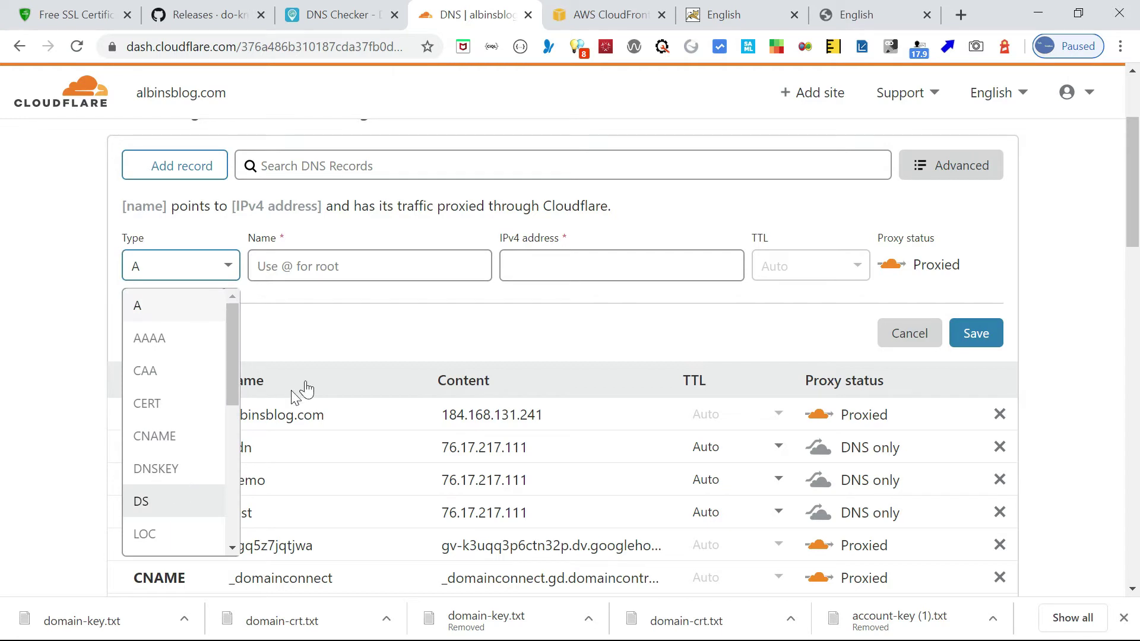
pyautogui.moveTo(229, 348); pyautogui.dragTo(226, 479)
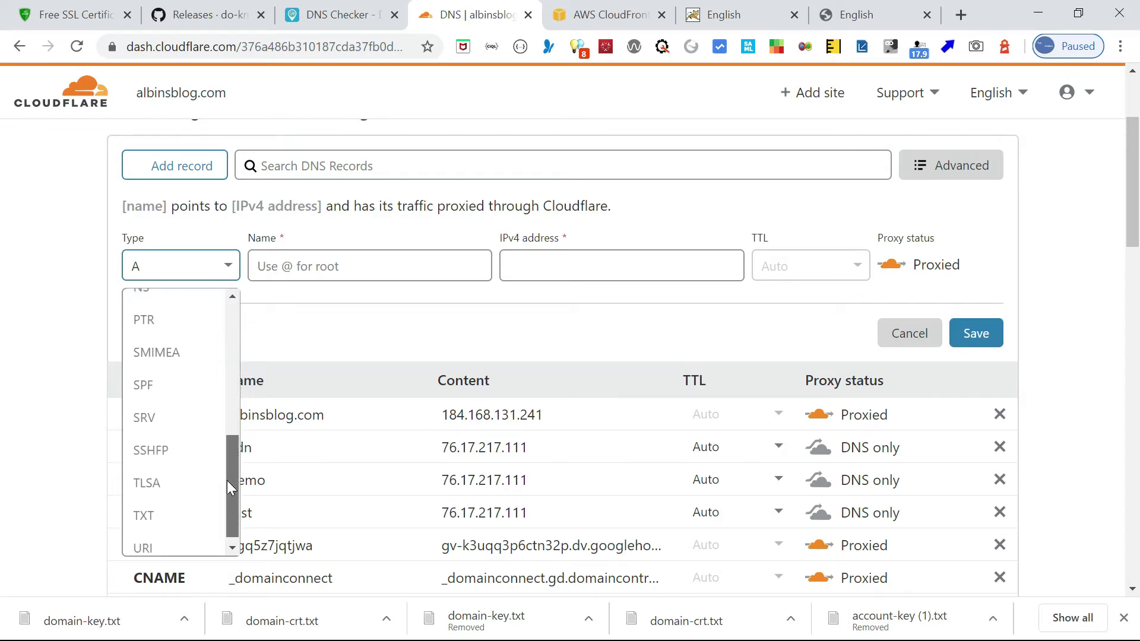
pyautogui.click(152, 518)
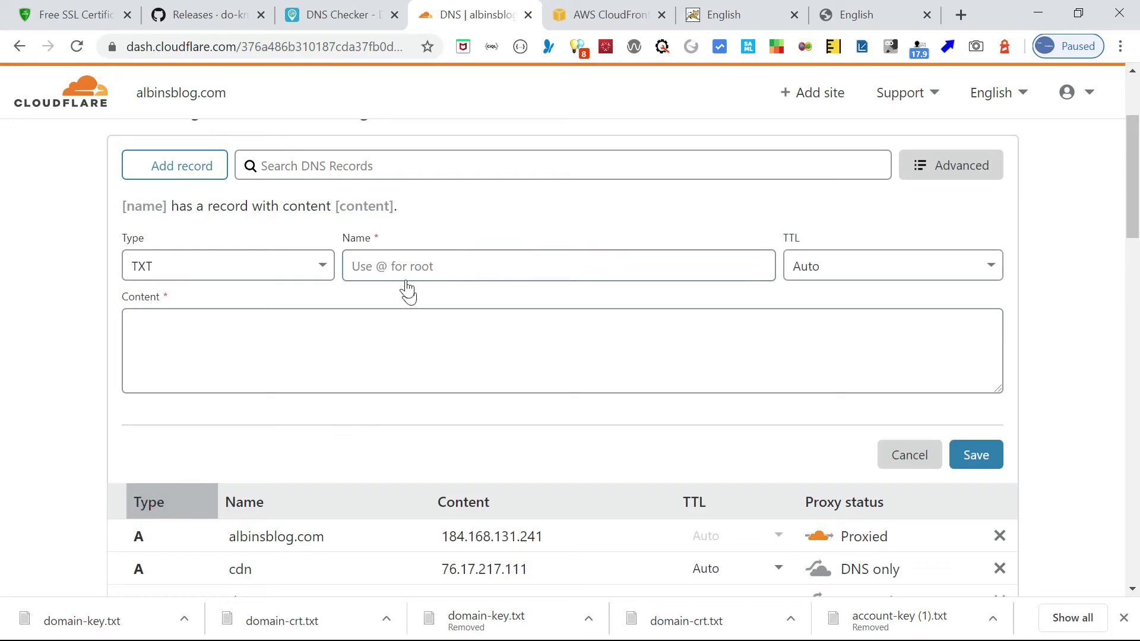
pyautogui.click(402, 263)
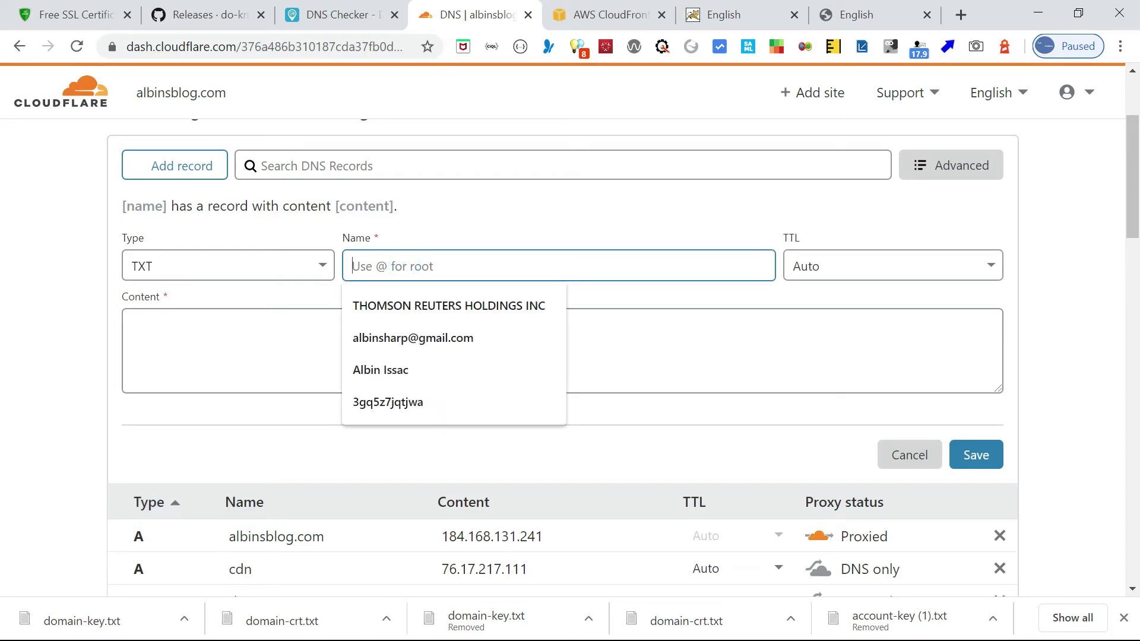
pyautogui.write('_acme-challenge.test')
# Copy the TXT challenge value from the le64 output into the new record's content and save the record
pyautogui.click(322, 343)
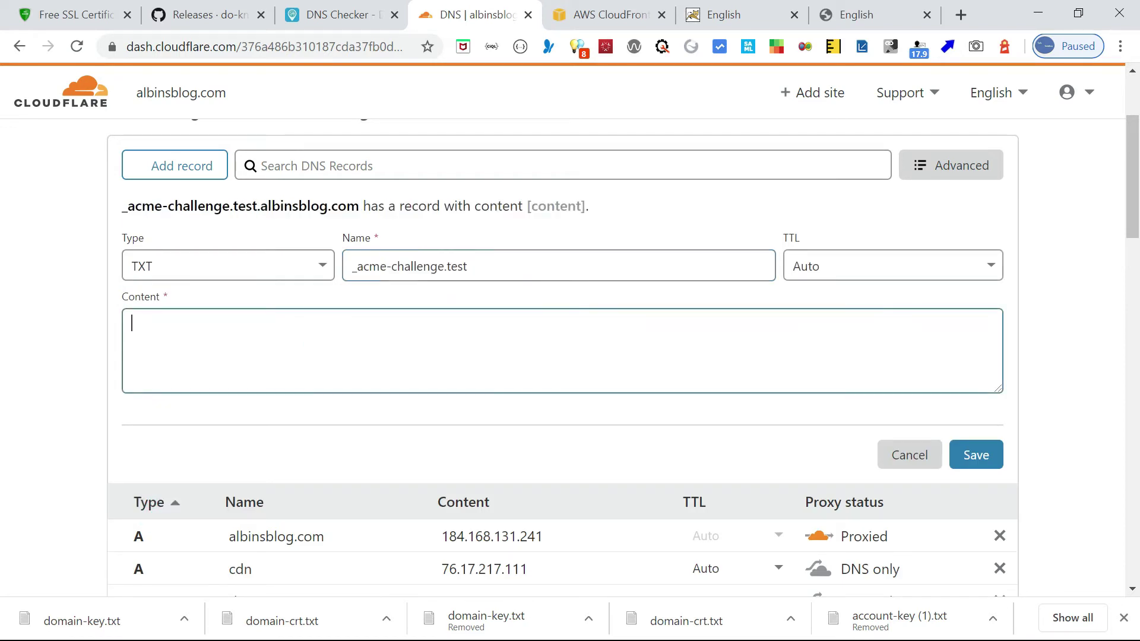
pyautogui.hotkey('alt', 'Tab')
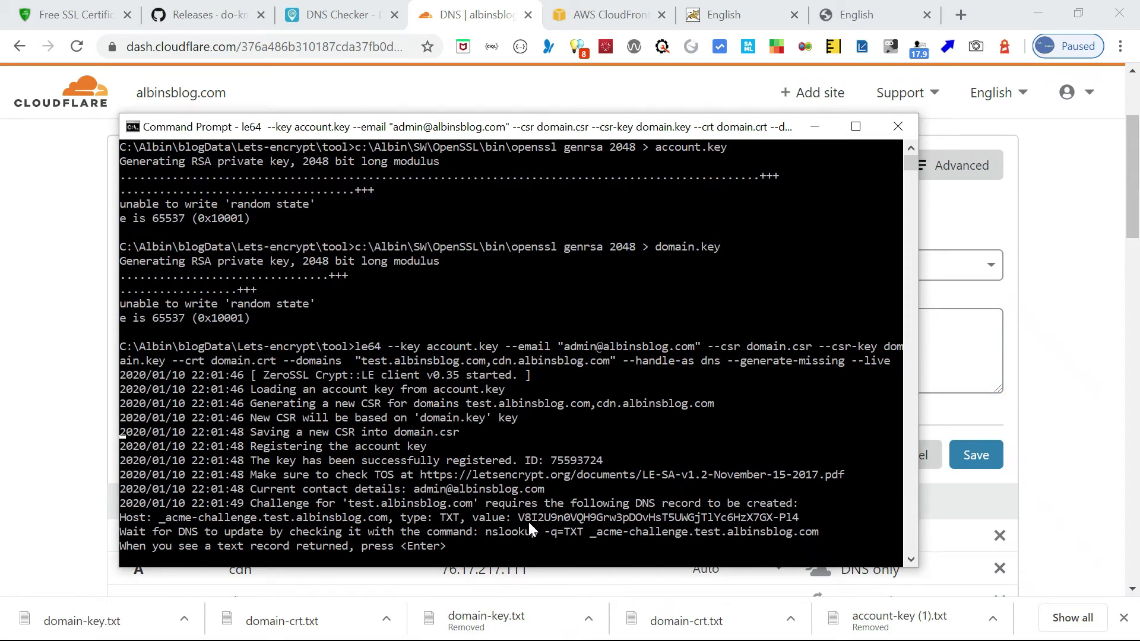
pyautogui.moveTo(521, 518); pyautogui.dragTo(782, 519)
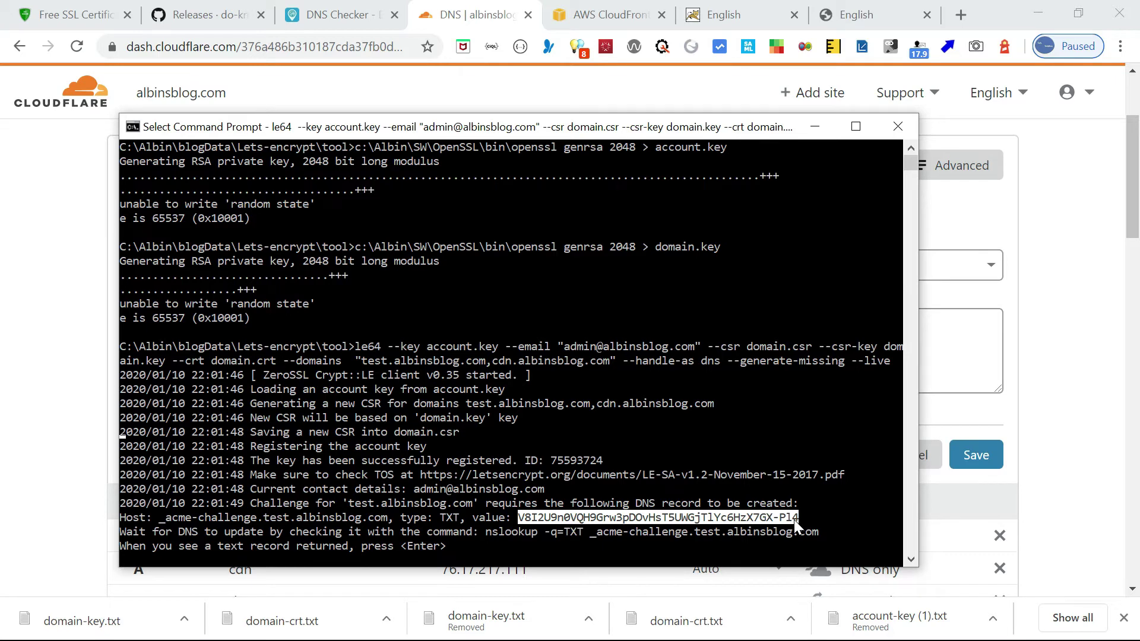
pyautogui.hotkey('ctrl', 'c')
pyautogui.hotkey('alt', 'Tab')
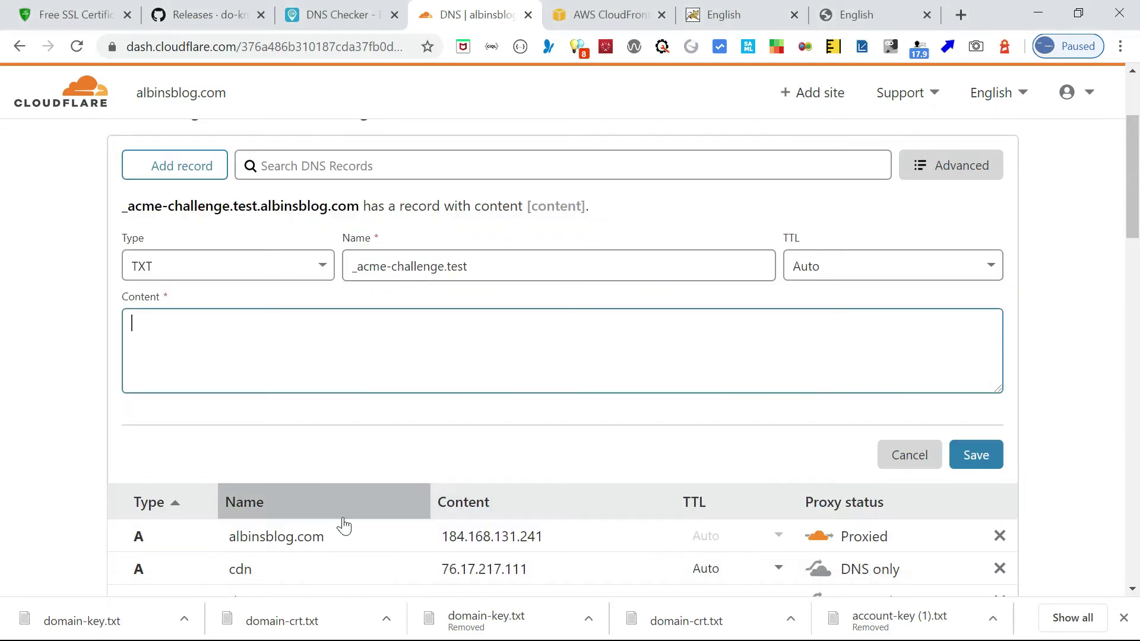
pyautogui.hotkey('ctrl', 'v')
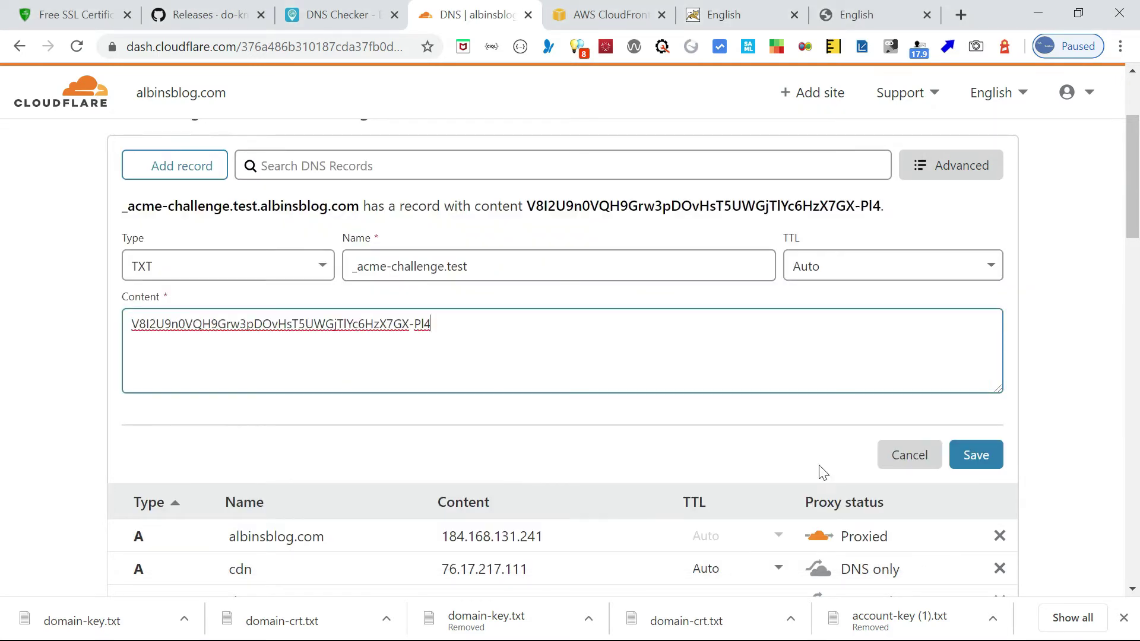
pyautogui.click(974, 456)
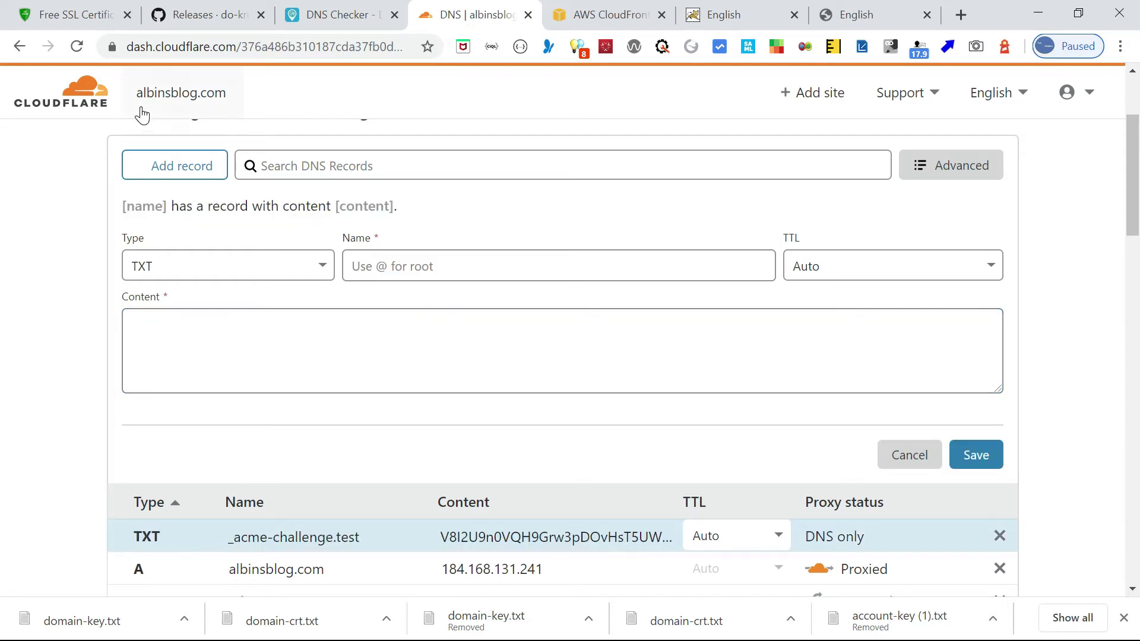
# Look up the TXT record of _acme-challenge.test.albinsblog.com in DNS Checker and examine its propagation across the listed servers
pyautogui.hotkey('alt', 'Tab')
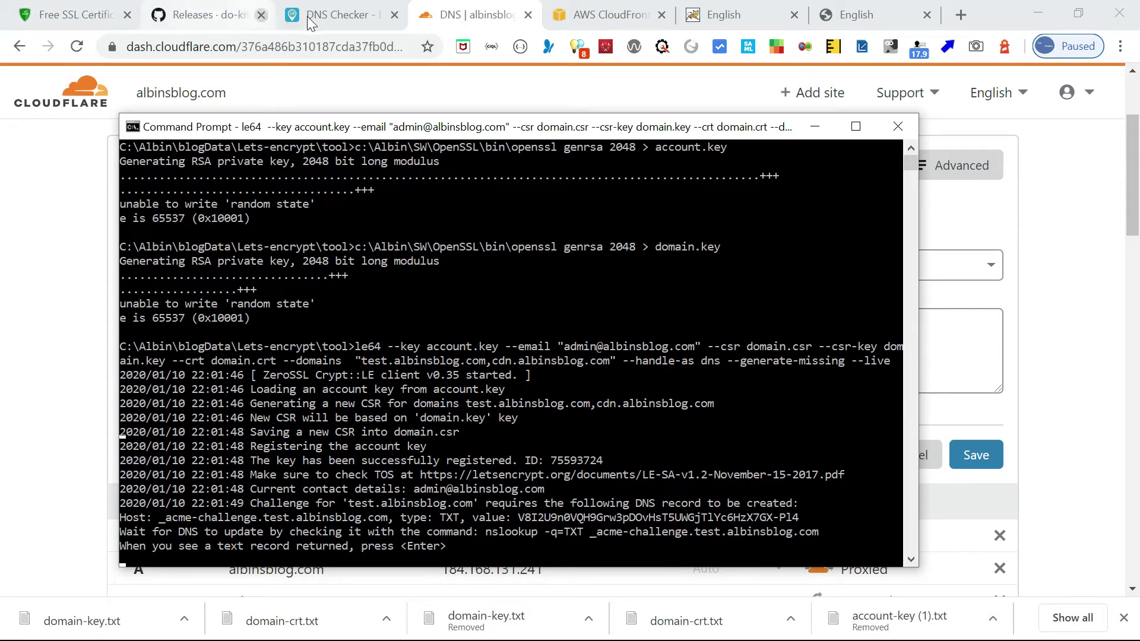
pyautogui.click(325, 18)
pyautogui.hotkey('alt', 'Tab')
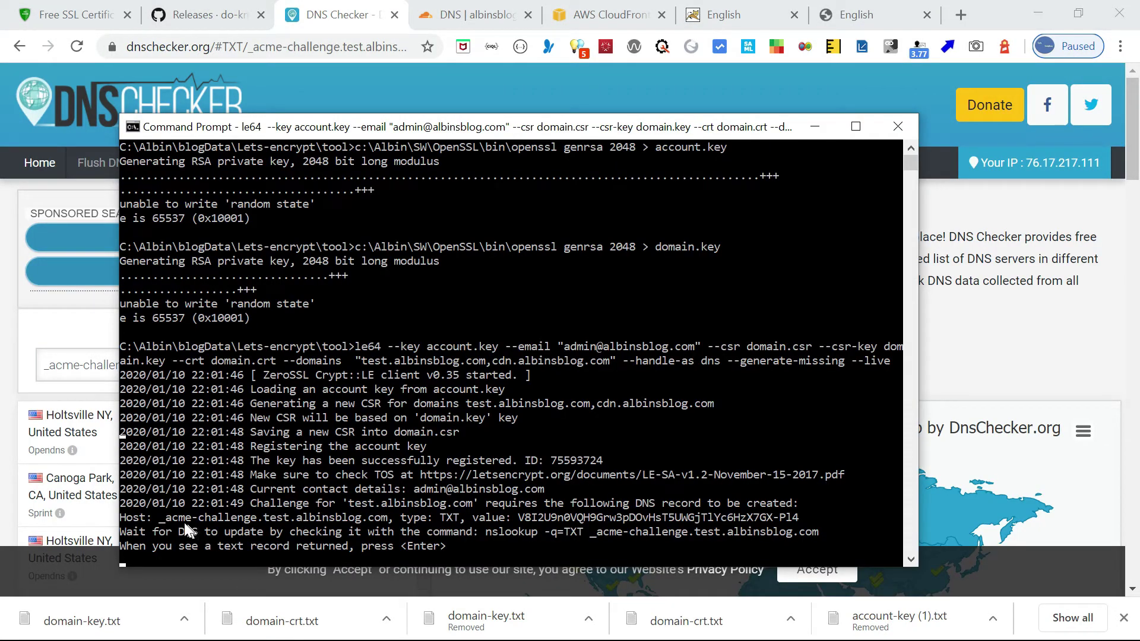
pyautogui.moveTo(159, 519); pyautogui.dragTo(387, 518)
pyautogui.rightClick(384, 518)
pyautogui.hotkey('alt', 'Tab')
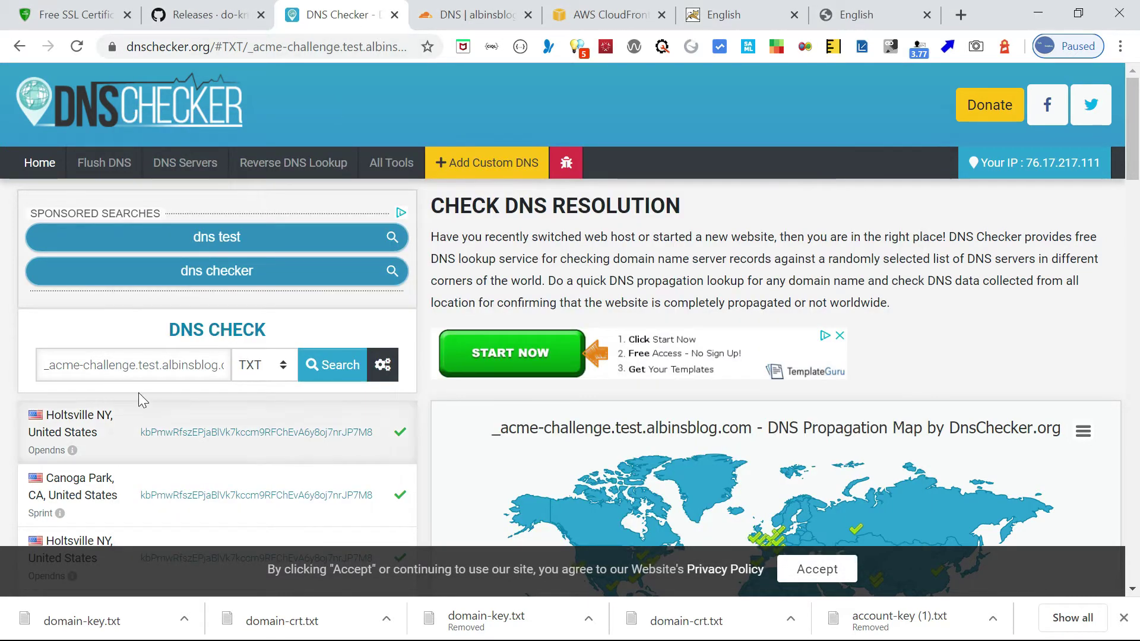
pyautogui.tripleClick(136, 365)
pyautogui.hotkey('ctrl', 'v')
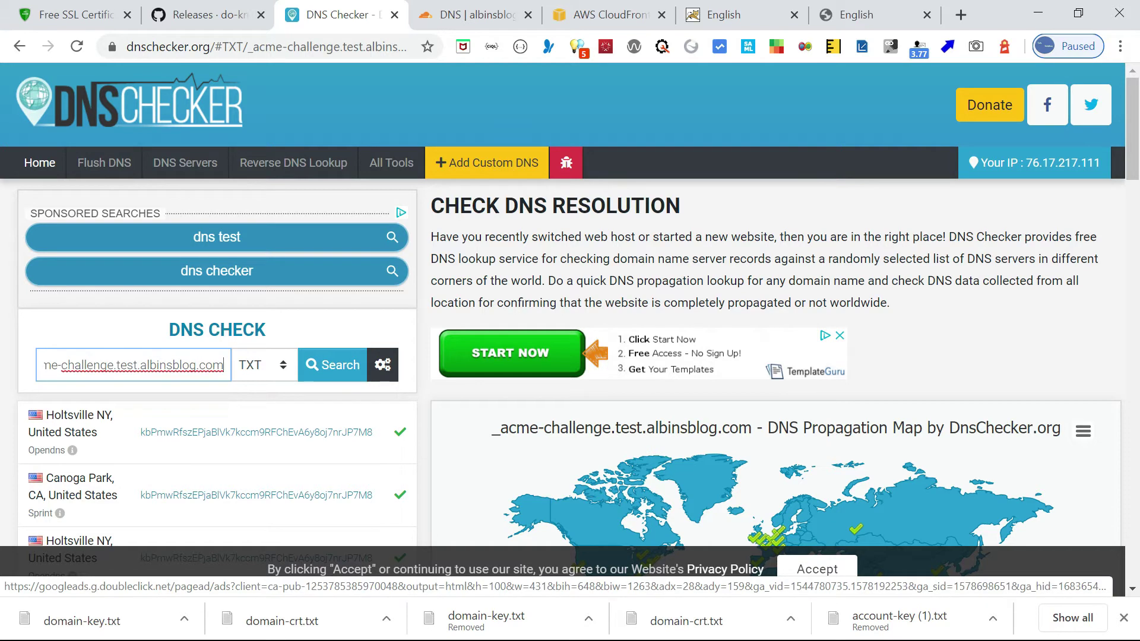
pyautogui.click(326, 368)
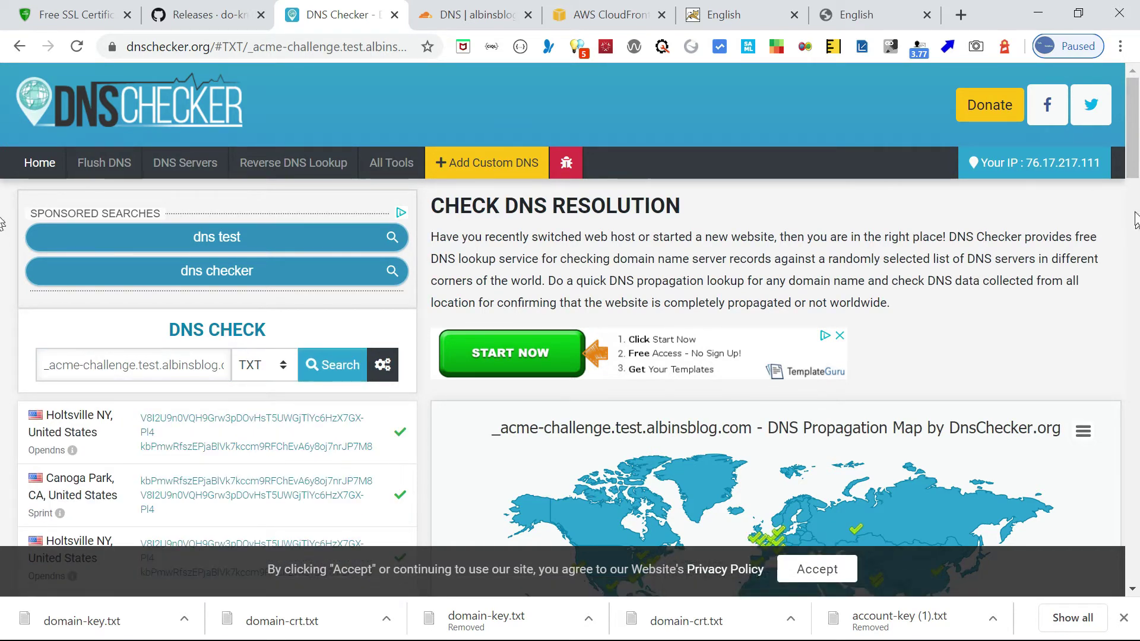
pyautogui.scroll(-1, 1135, 172)
pyautogui.moveTo(1135, 177); pyautogui.dragTo(1136, 211)
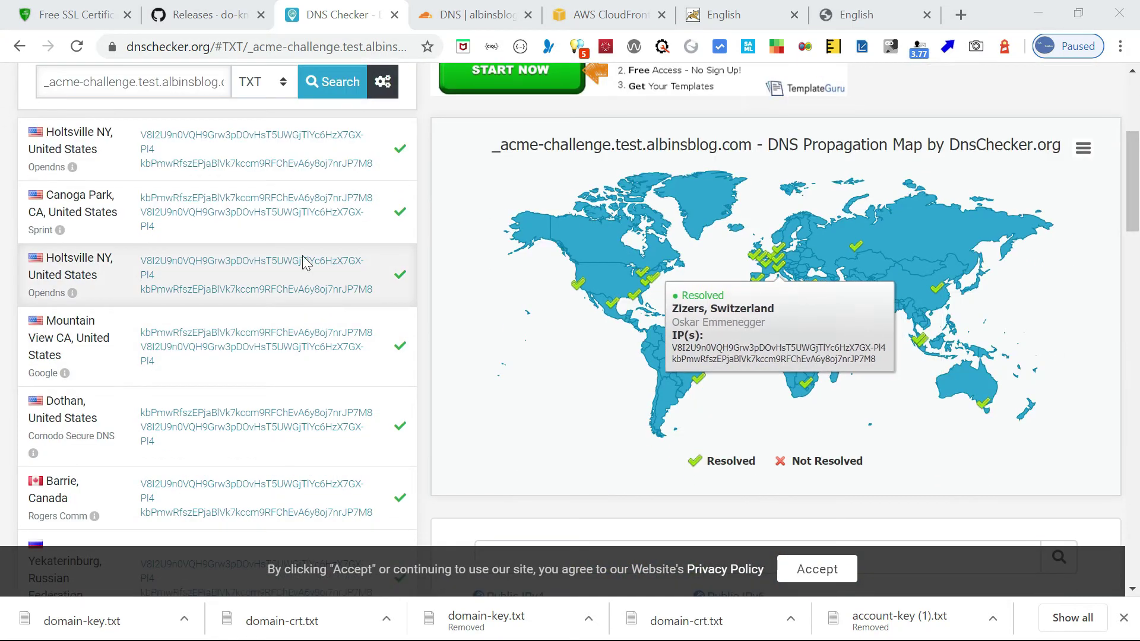
# Return to Command Prompt and continue the le64 run past the test.albinsblog.com DNS challenge
pyautogui.hotkey('alt', 'Tab')
pyautogui.click(456, 351)
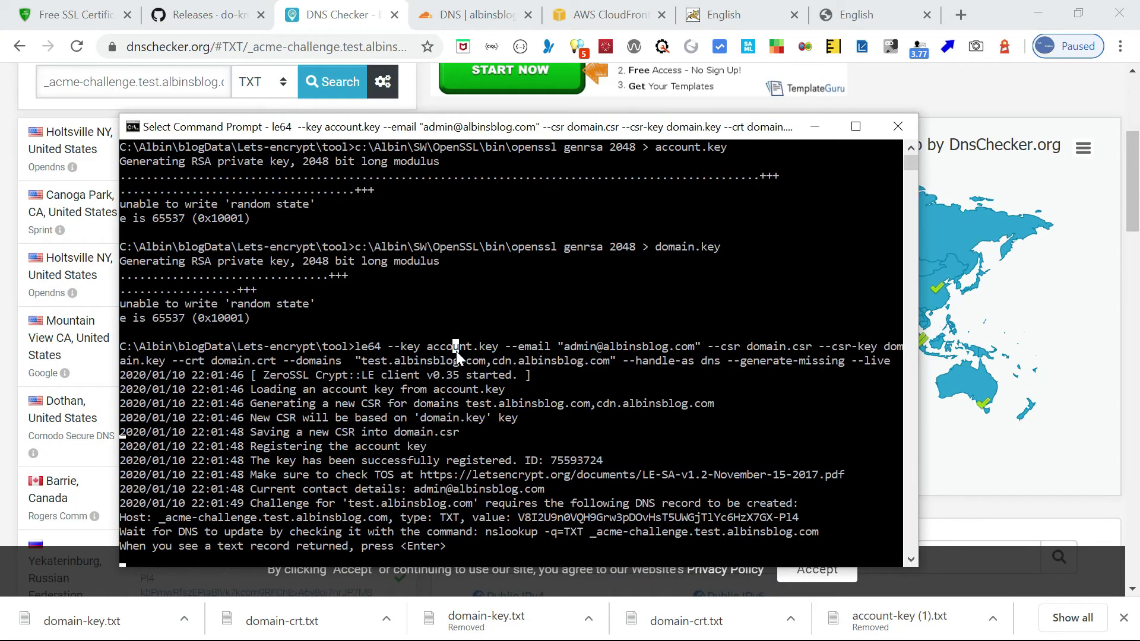
pyautogui.press('Return')
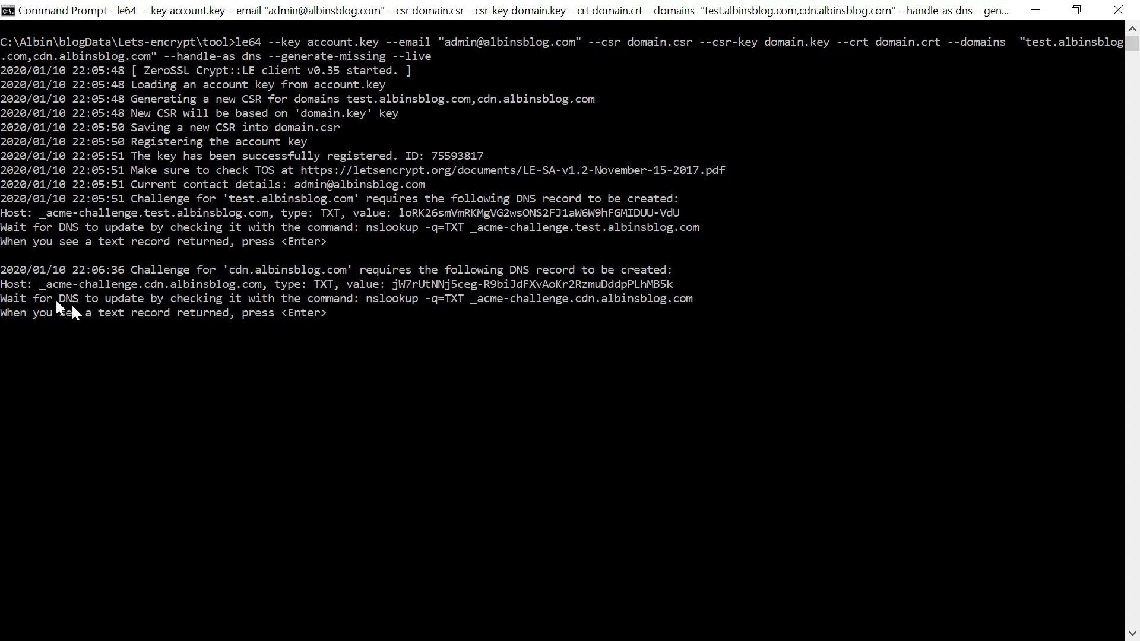
# Copy the host _acme-challenge.cdn.albinsblog.com from the le64 output and return to the new-record form in Cloudflare
pyautogui.moveTo(40, 287); pyautogui.dragTo(254, 287)
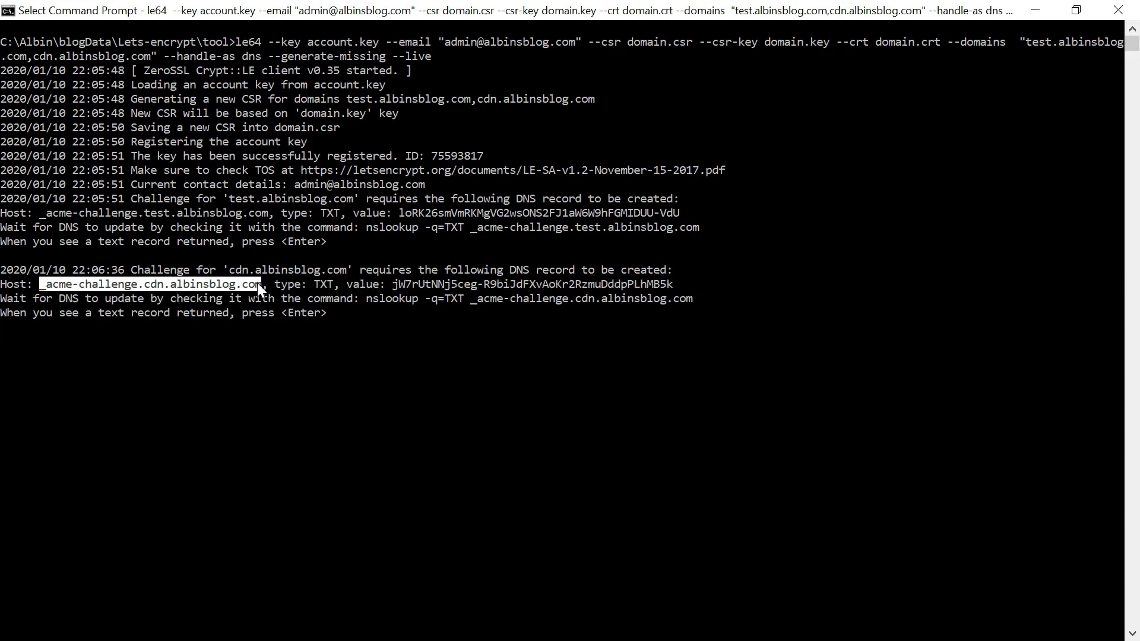
pyautogui.hotkey('ctrl', 'c')
pyautogui.hotkey('alt', 'Tab')
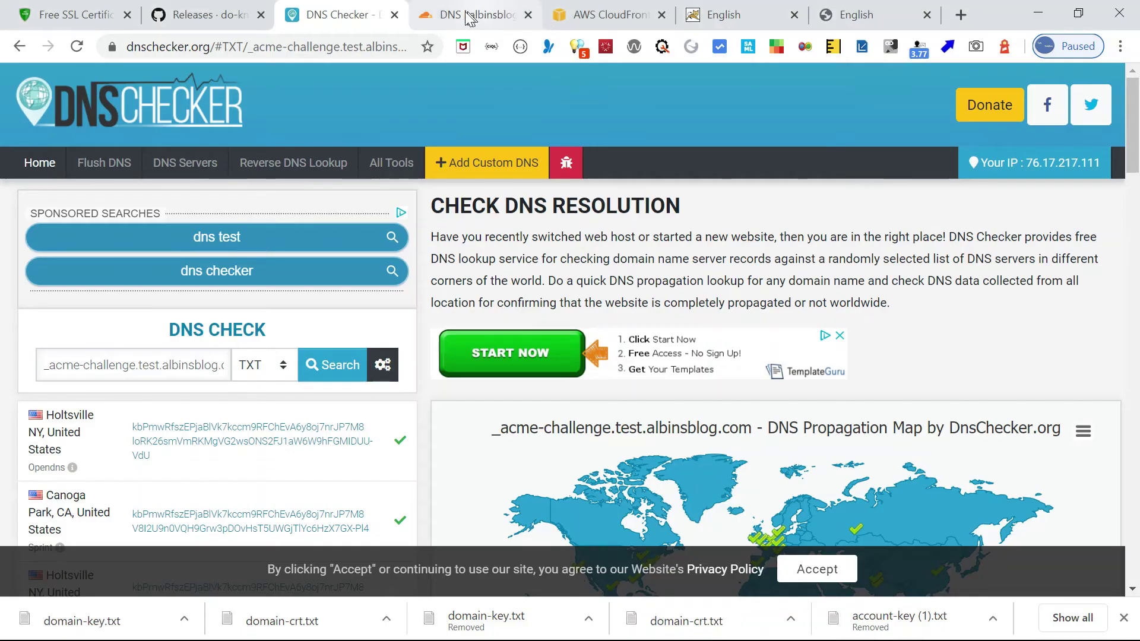
pyautogui.click(475, 14)
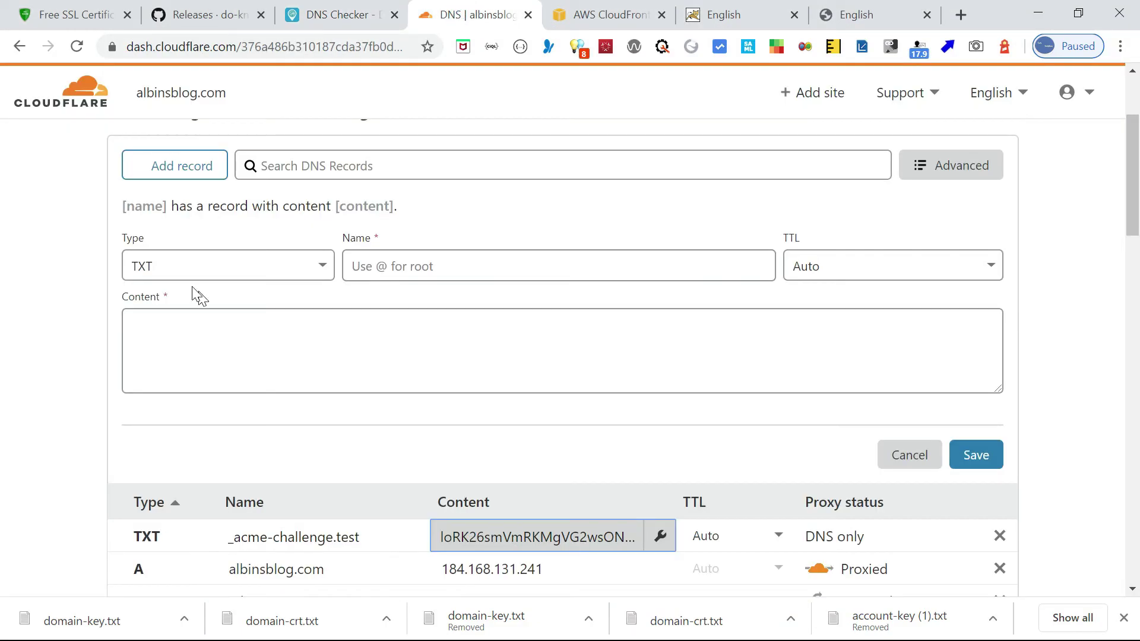
# Set the new TXT record's name to _acme-challenge.cdn, removing the albinsblog.com domain suffix from the copied host
pyautogui.click(387, 270)
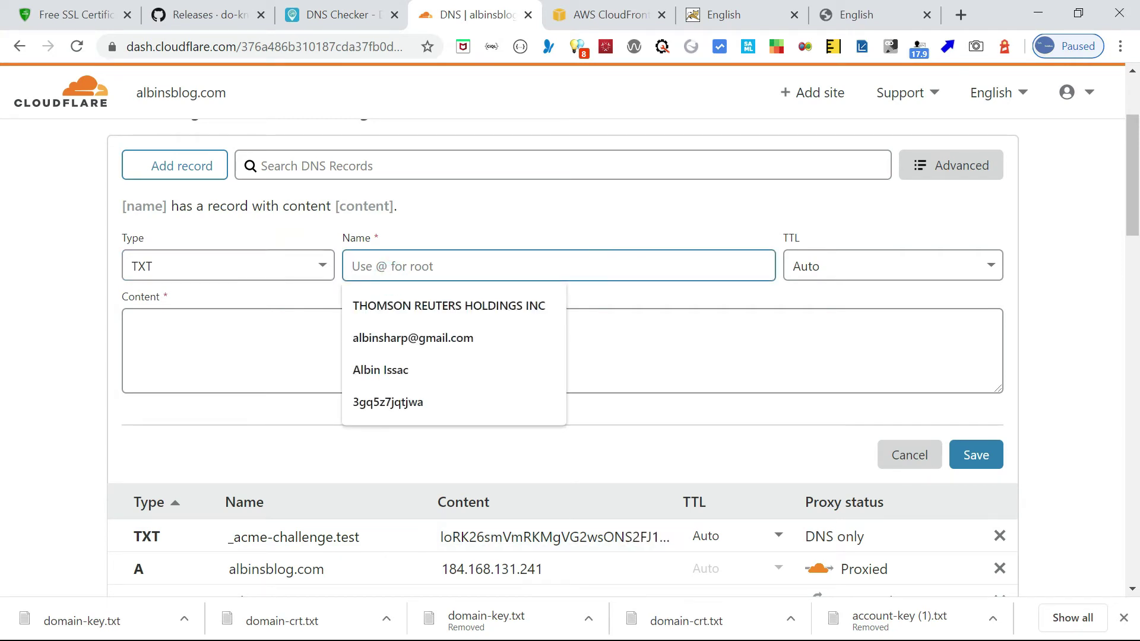
pyautogui.hotkey('ctrl', 'v')
pyautogui.moveTo(554, 266); pyautogui.dragTo(468, 266)
pyautogui.press('BackSpace')
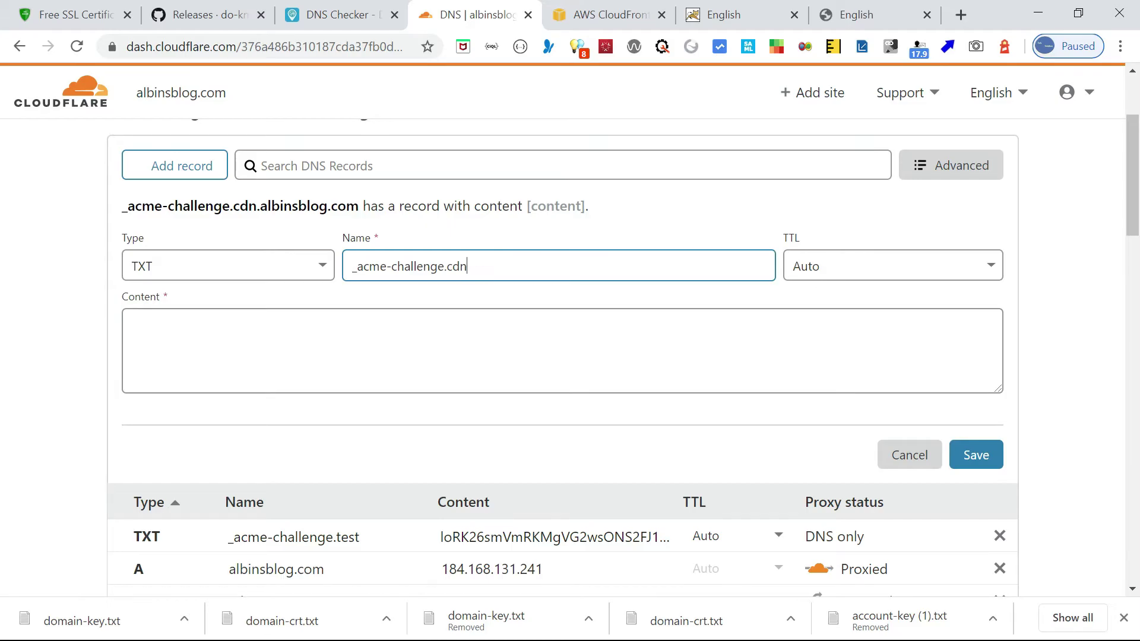
# Copy the cdn.albinsblog.com TXT challenge value from the le64 output into the record's content in Cloudflare and save the record
pyautogui.hotkey('alt', 'Tab')
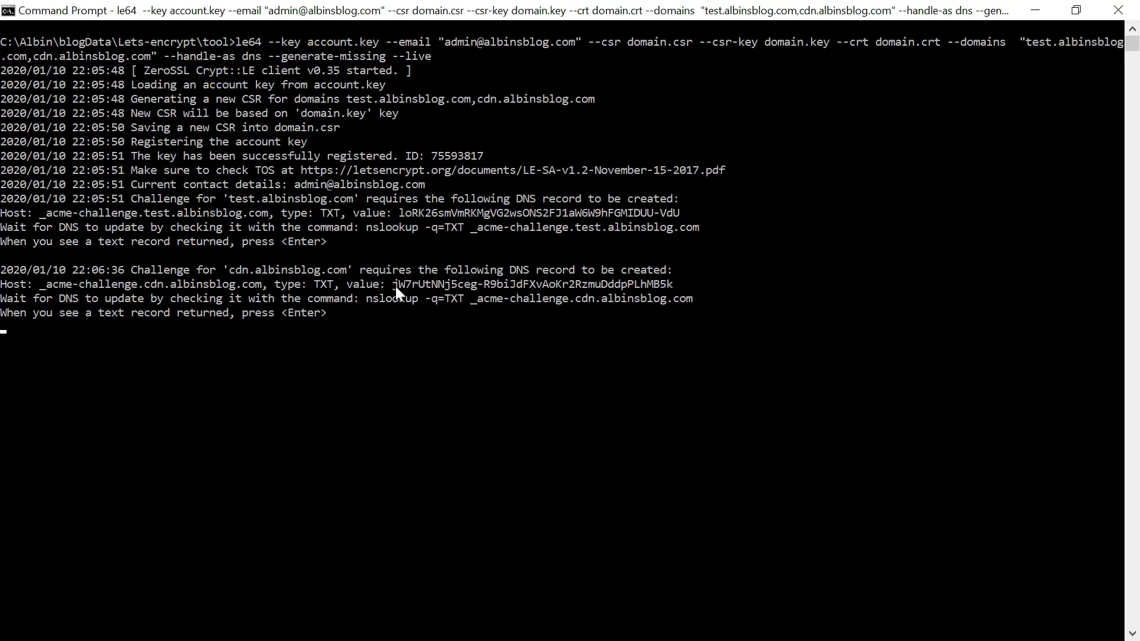
pyautogui.moveTo(394, 284); pyautogui.dragTo(636, 287)
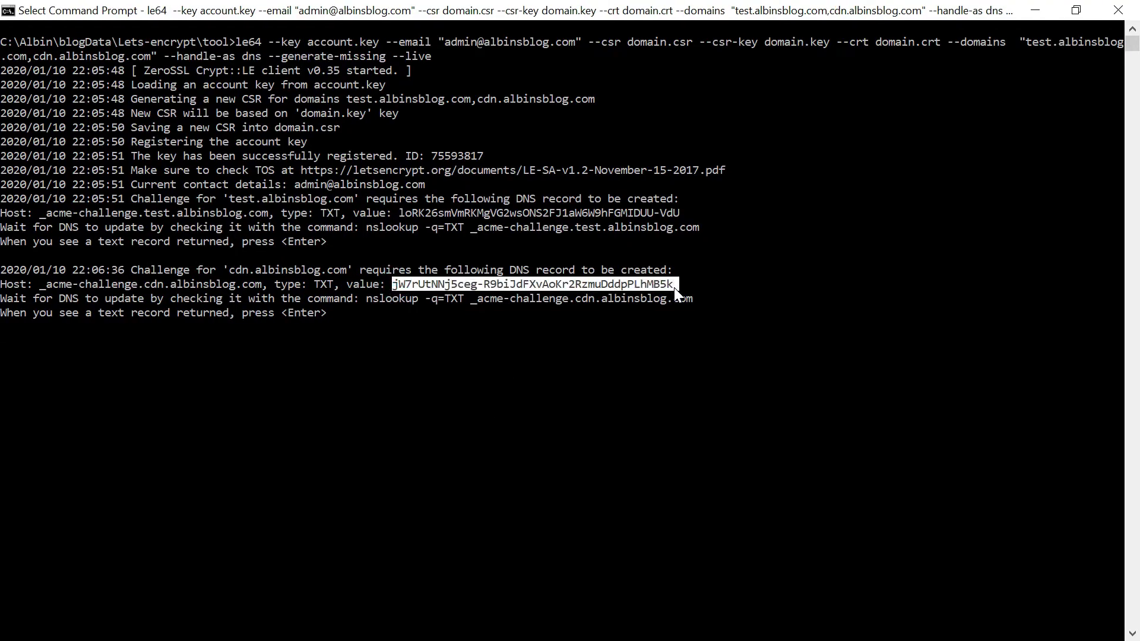
pyautogui.hotkey('ctrl', 'c')
pyautogui.hotkey('alt', 'Tab')
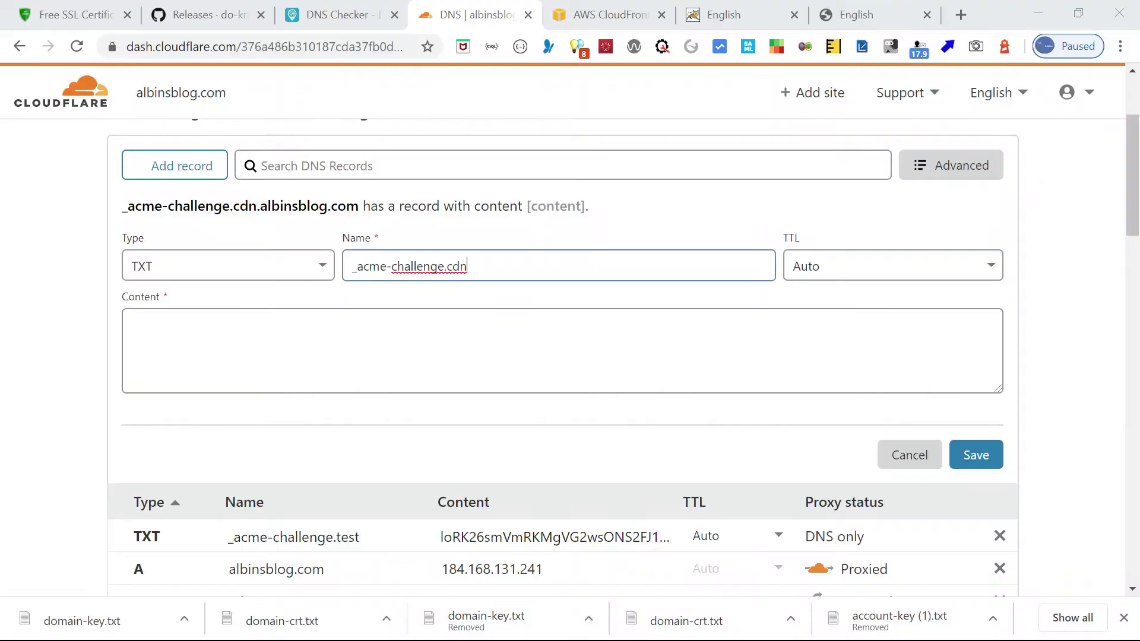
pyautogui.click(402, 336)
pyautogui.hotkey('ctrl', 'v')
pyautogui.click(993, 456)
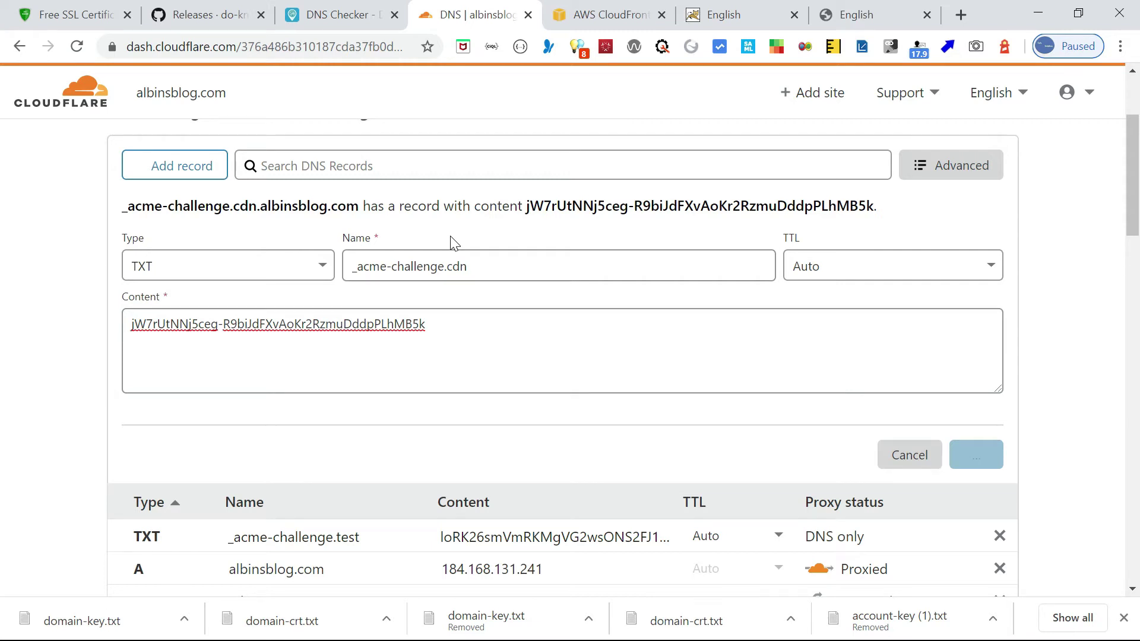
# Look up the TXT record of _acme-challenge.cdn.albinsblog.com in DNS Checker
pyautogui.click(340, 18)
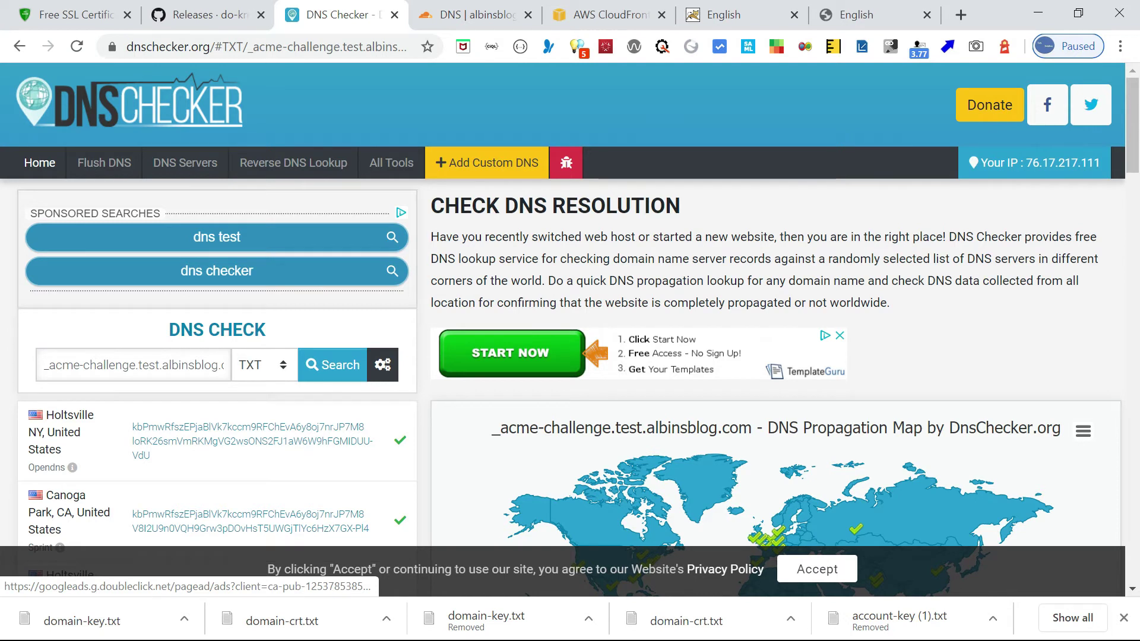
pyautogui.doubleClick(148, 365)
pyautogui.write('cdn')
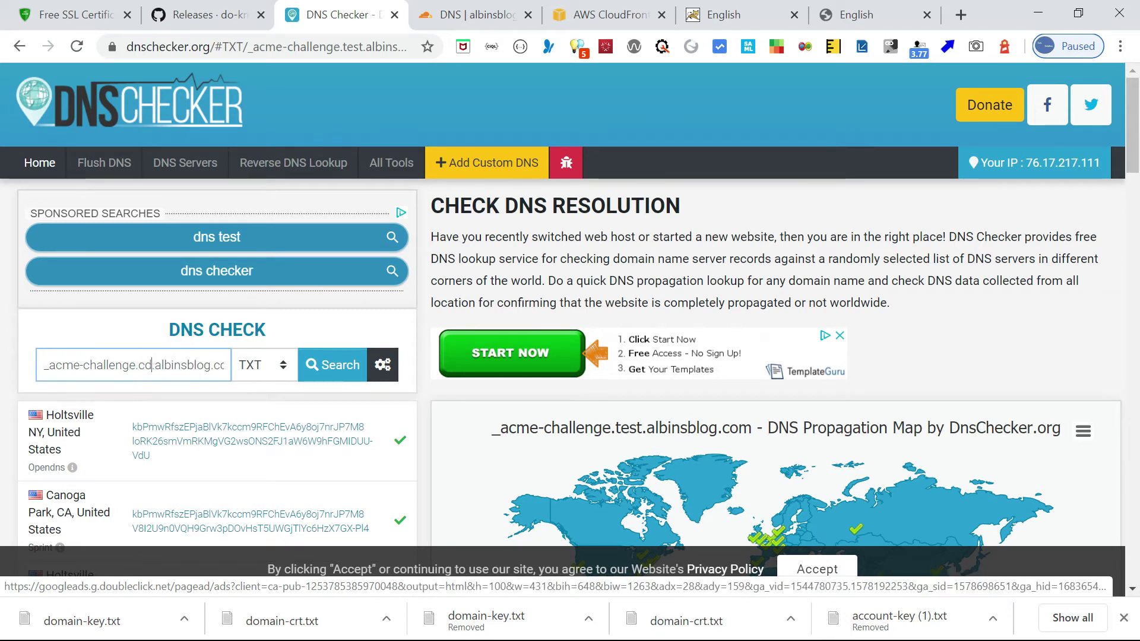
pyautogui.click(343, 365)
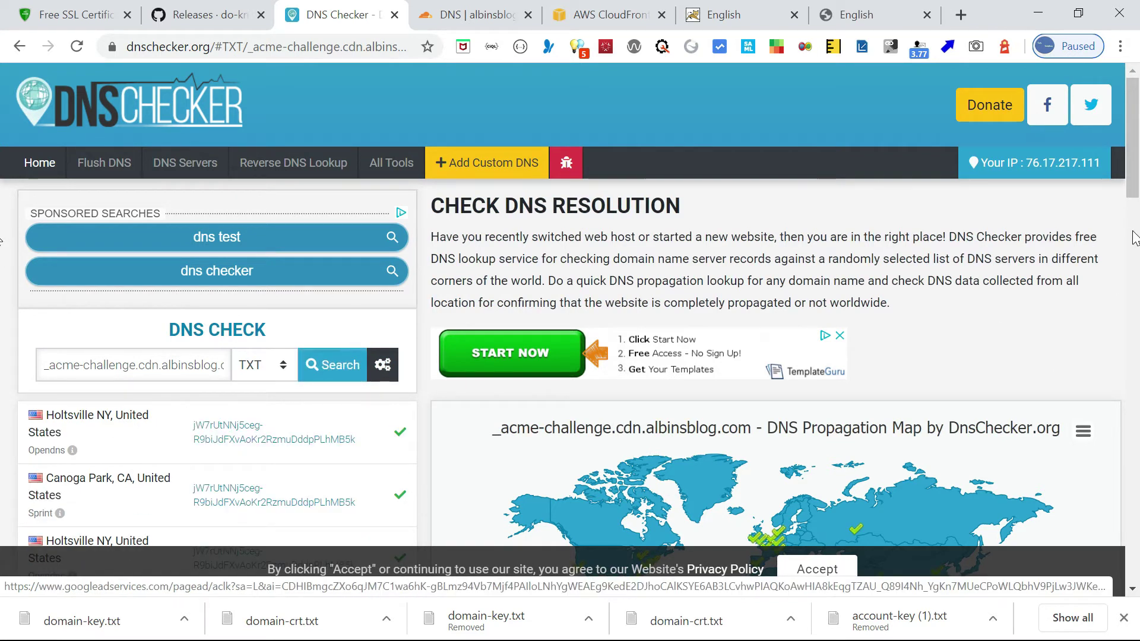
# Return to Command Prompt and continue the le64 run past the cdn.albinsblog.com DNS challenge
pyautogui.hotkey('alt', 'Tab')
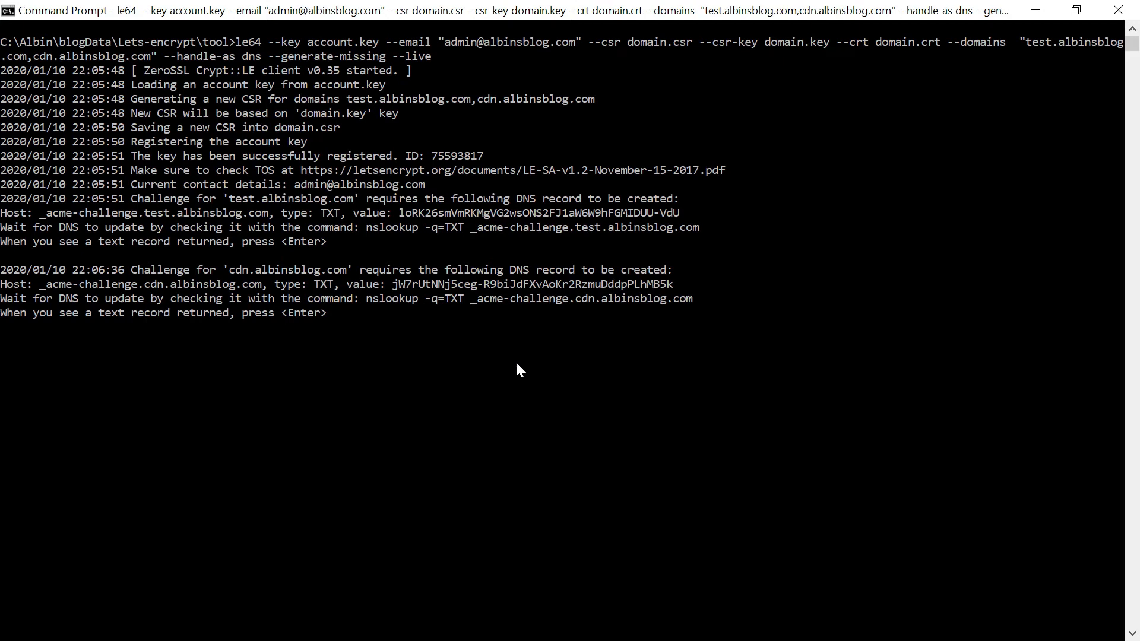
pyautogui.press('Return')
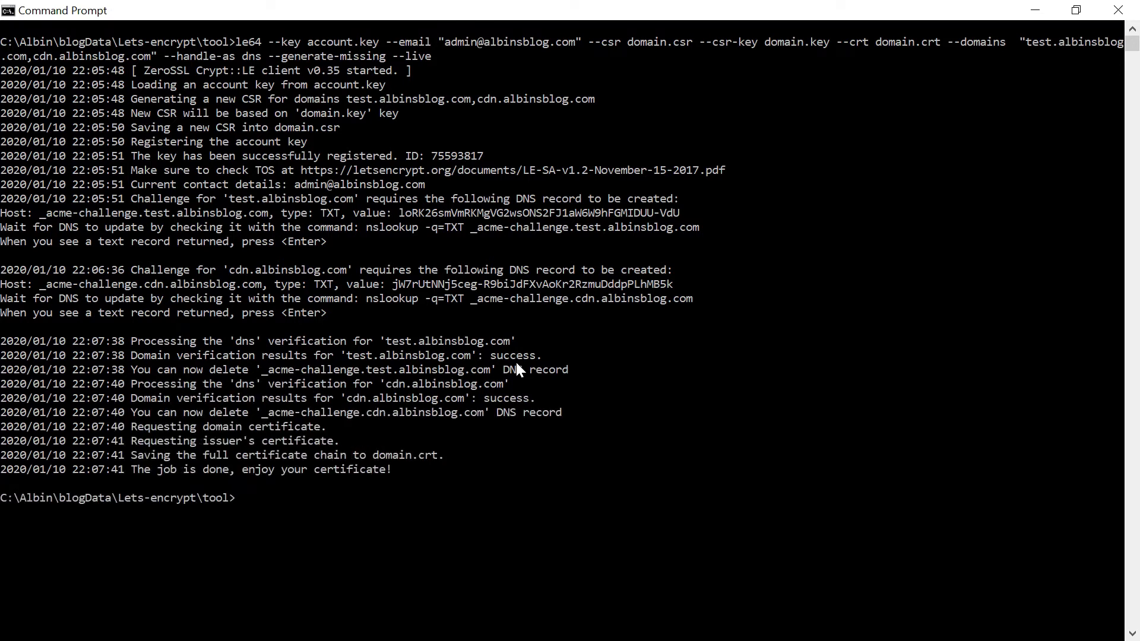
# Switch to the tool folder in File Explorer and examine the key, CSR and certificate files generated by le64
pyautogui.hotkey('alt', 'Tab')
pyautogui.hotkey('alt', 'Tab')
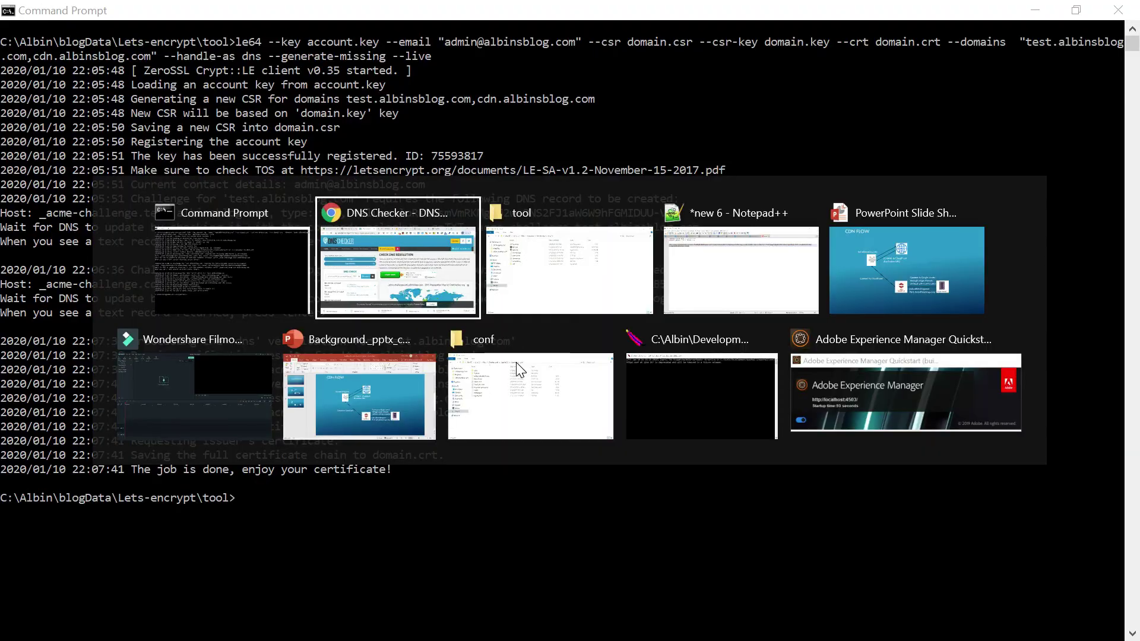
pyautogui.click(219, 215)
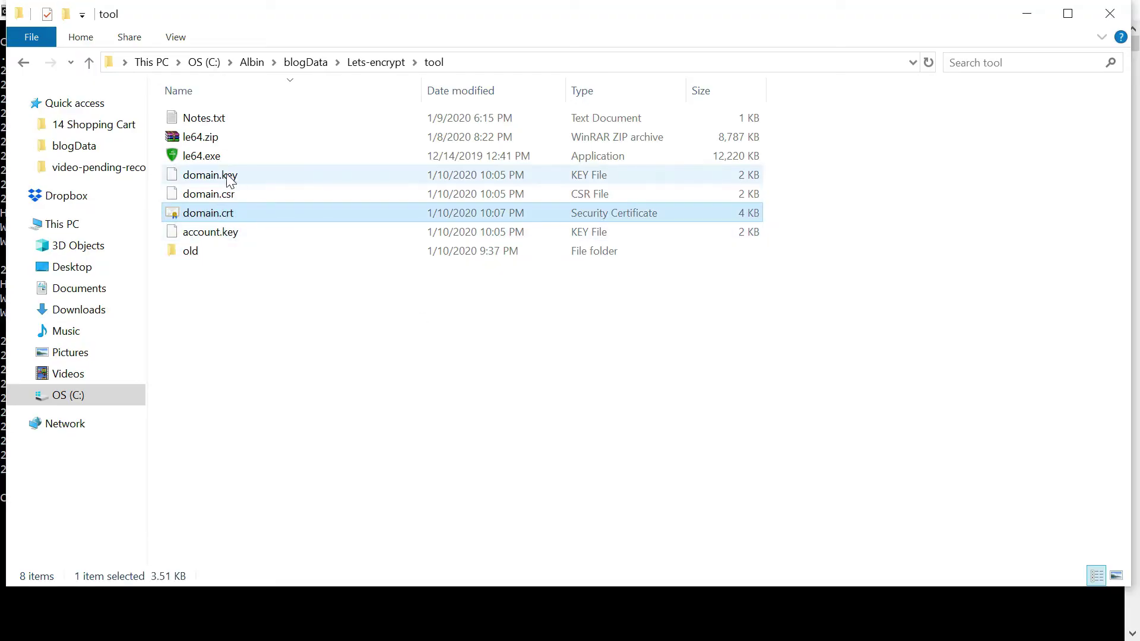
pyautogui.click(229, 178)
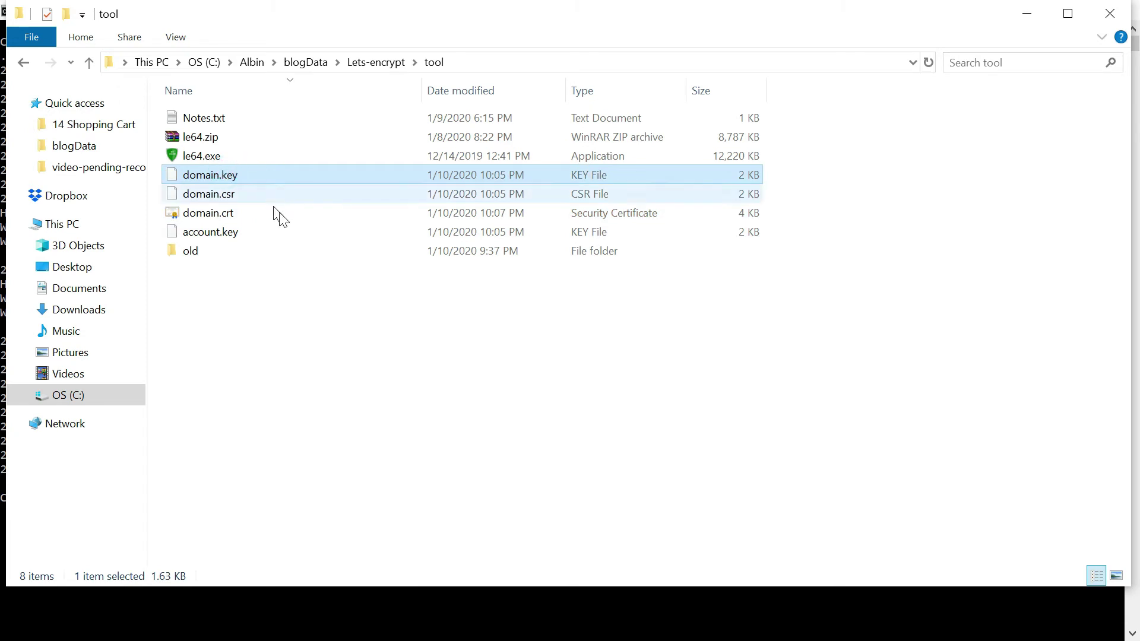
pyautogui.click(214, 237)
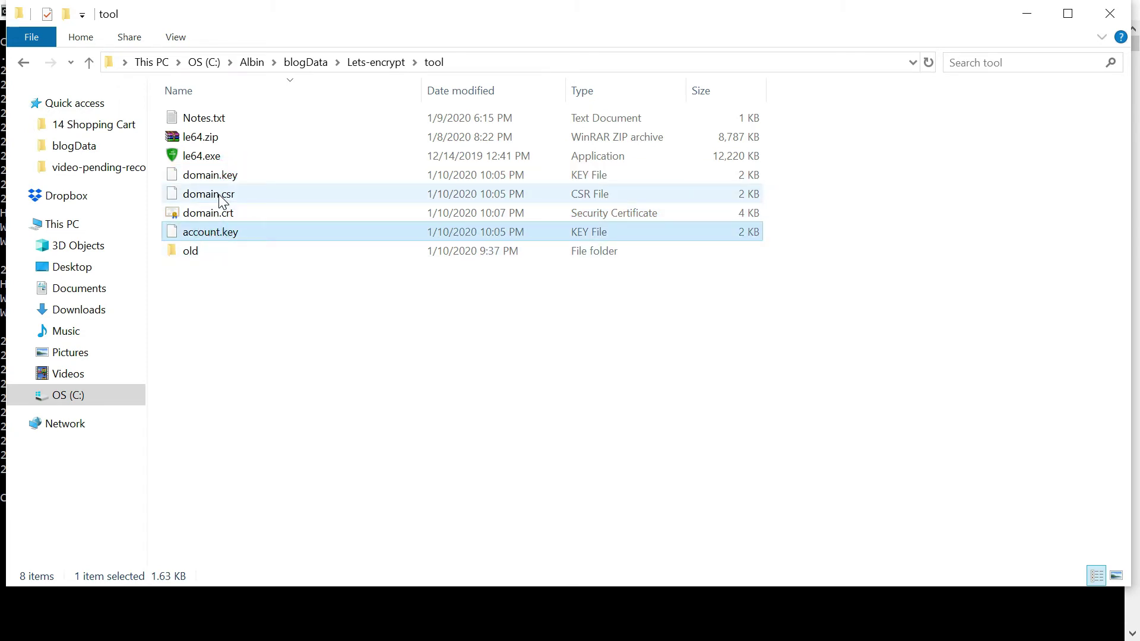
pyautogui.moveTo(240, 256)
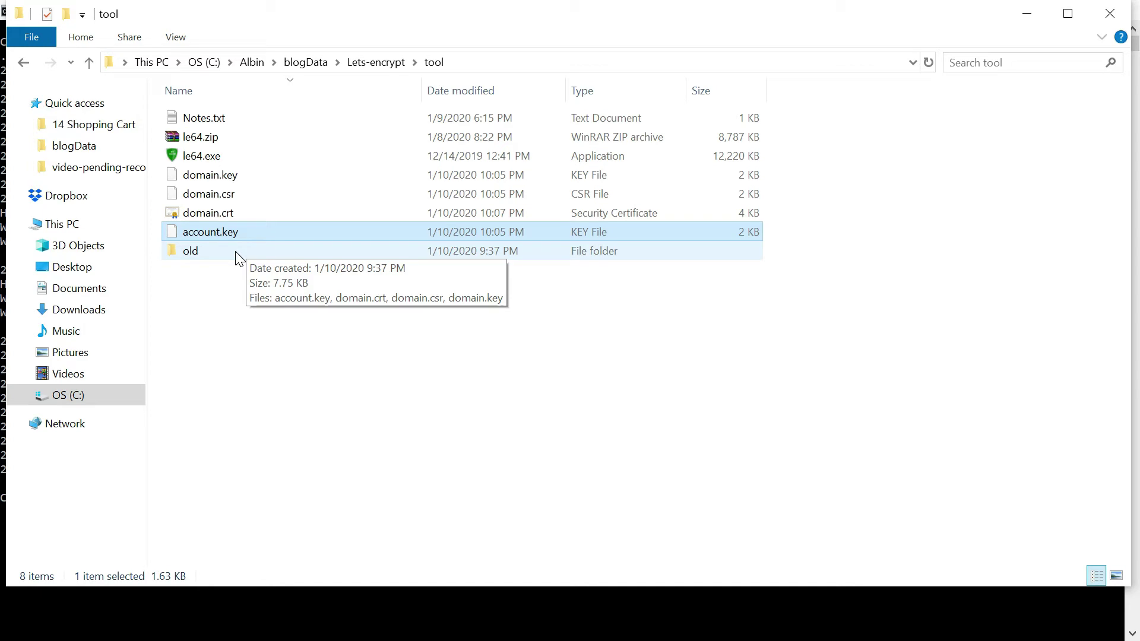
# Switch to the AWS console in Chrome, search the services for "certif" and open Certificate Manager
pyautogui.hotkey('alt', 'Tab')
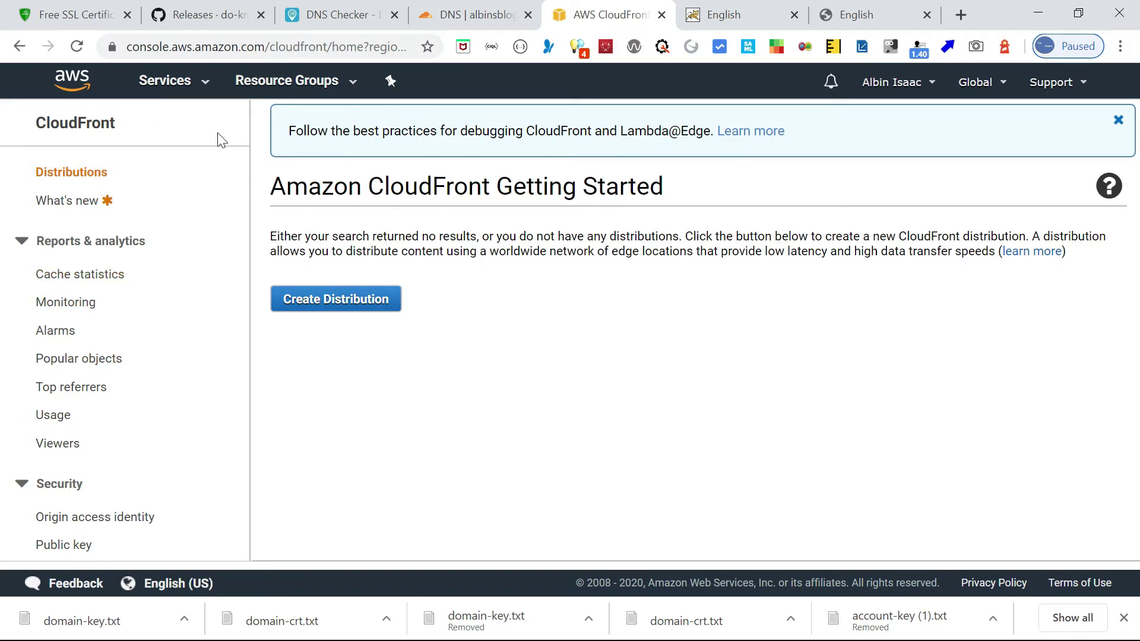
pyautogui.click(173, 81)
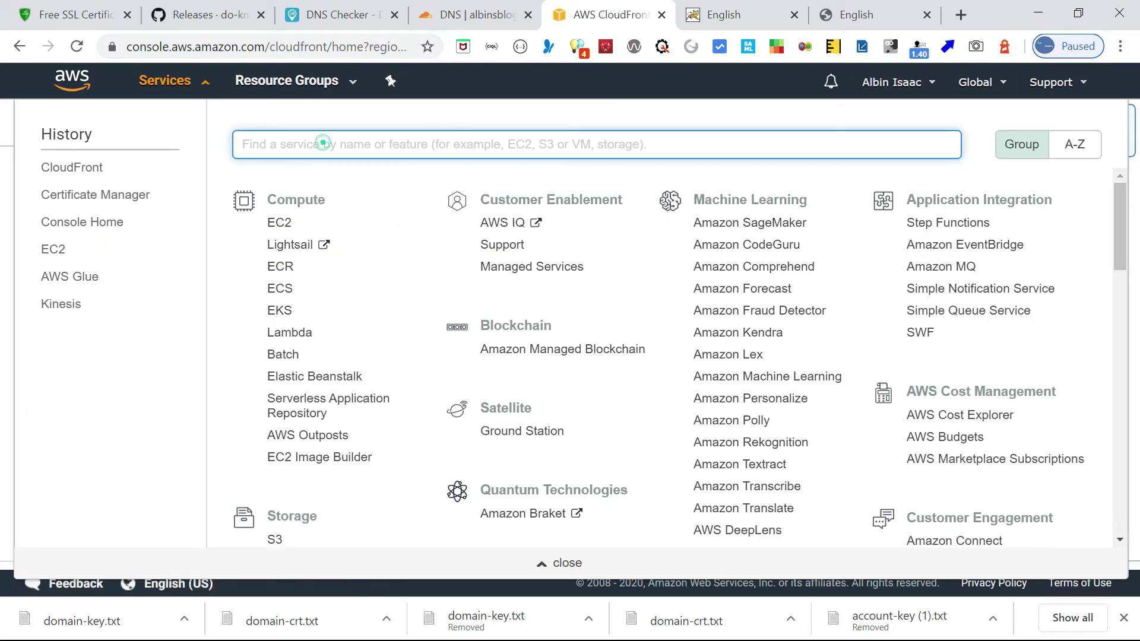
pyautogui.write('certif')
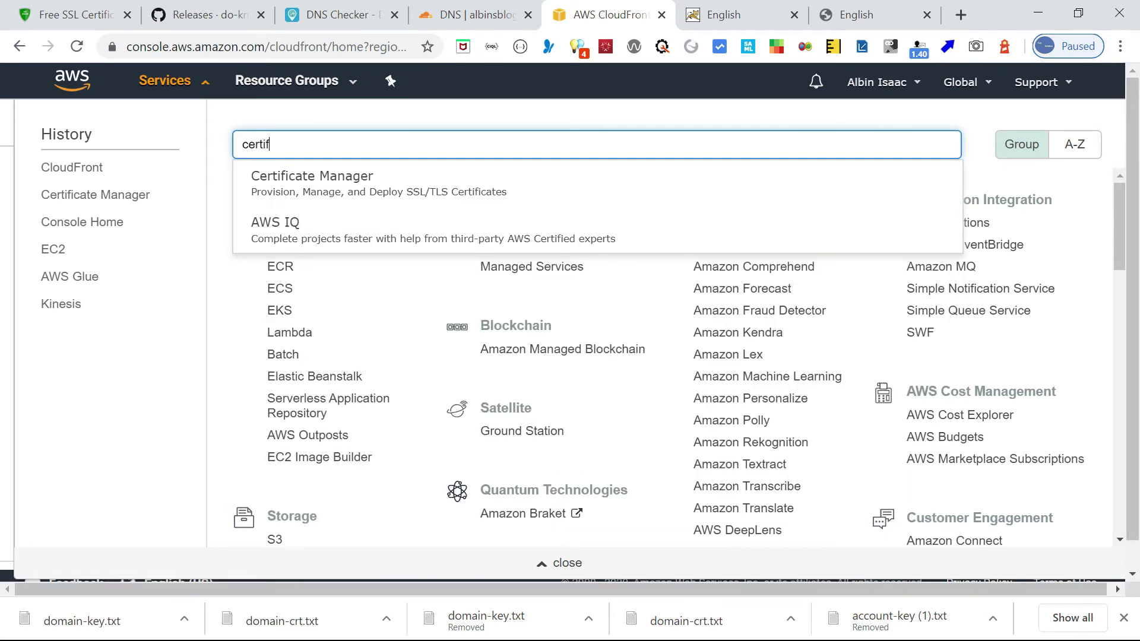
pyautogui.click(332, 181)
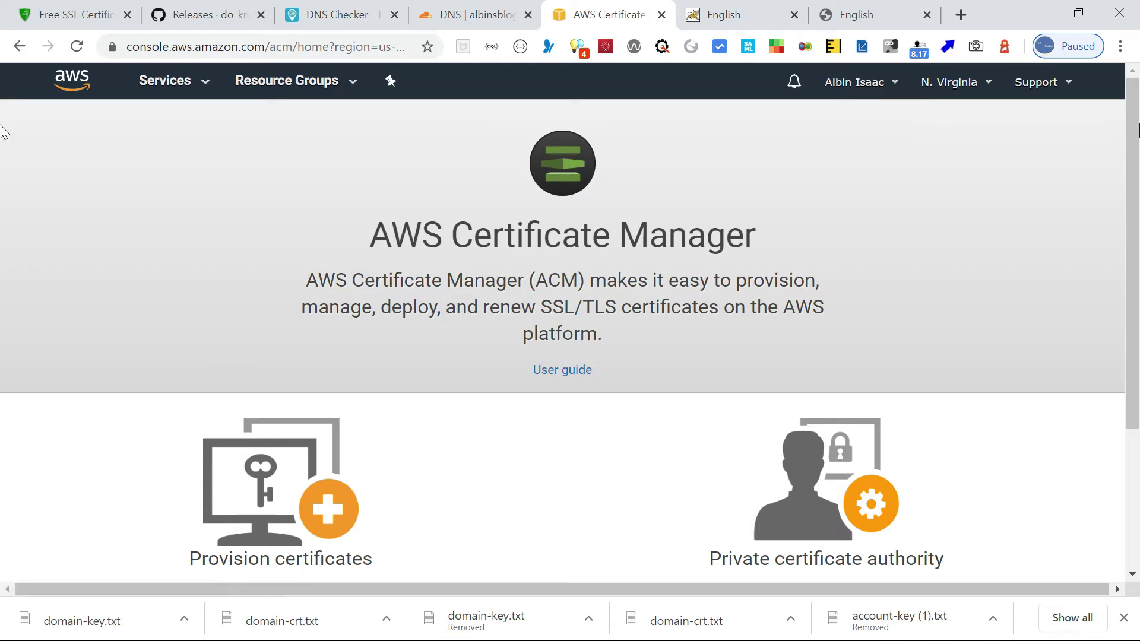
# Start provisioning certificates, choose to import an existing certificate, and review the body, private key and chain fields
pyautogui.moveTo(1133, 104); pyautogui.dragTo(1134, 250)
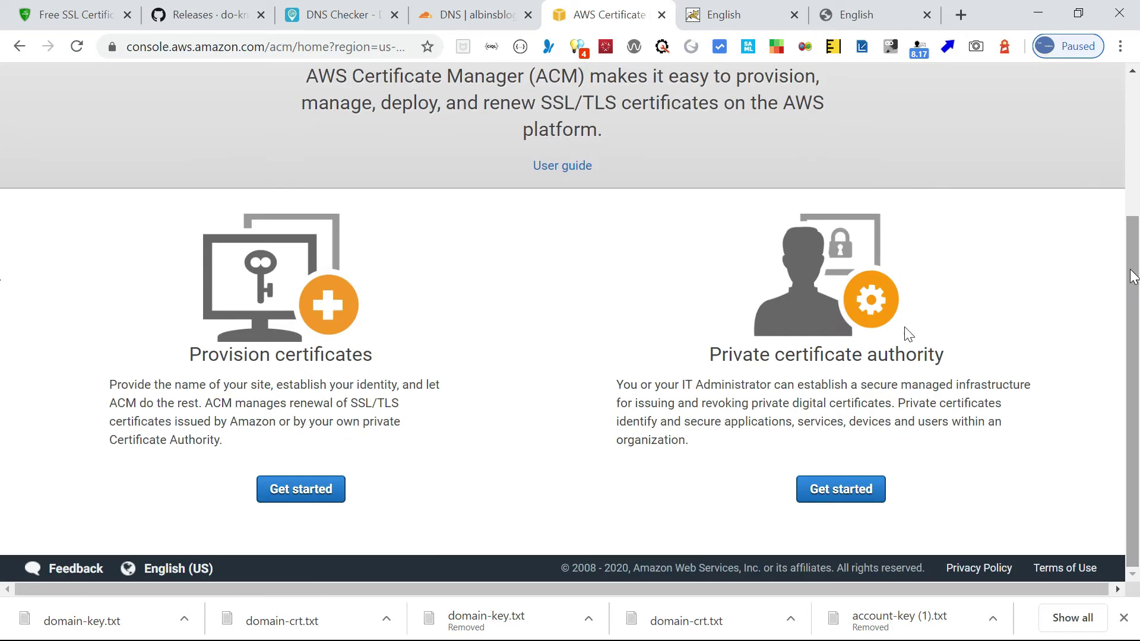
pyautogui.click(297, 490)
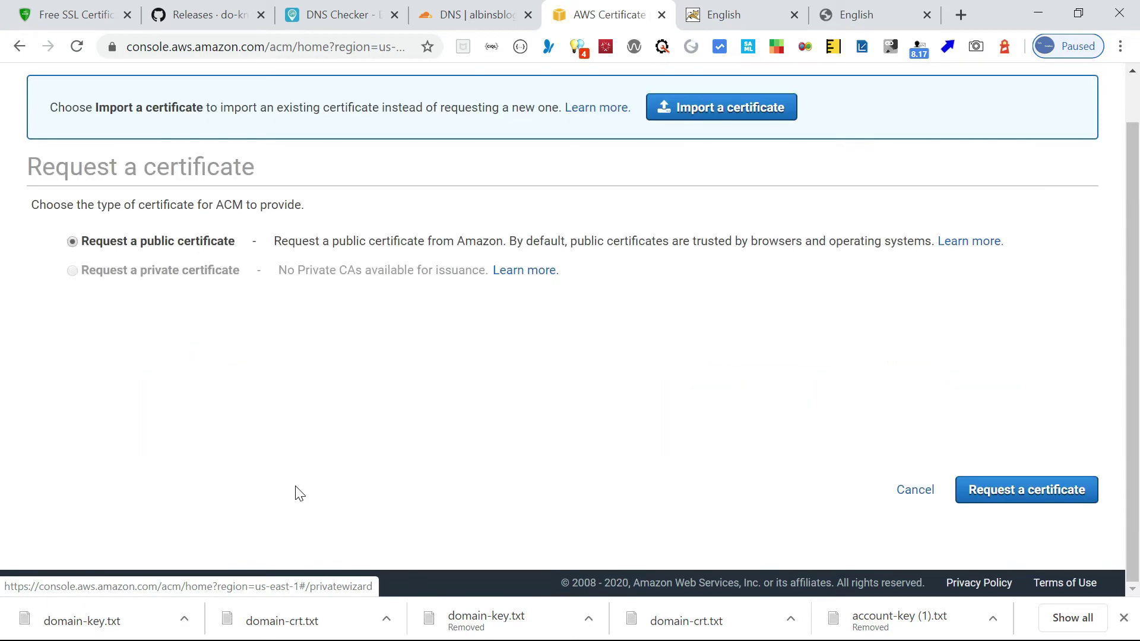
pyautogui.click(729, 122)
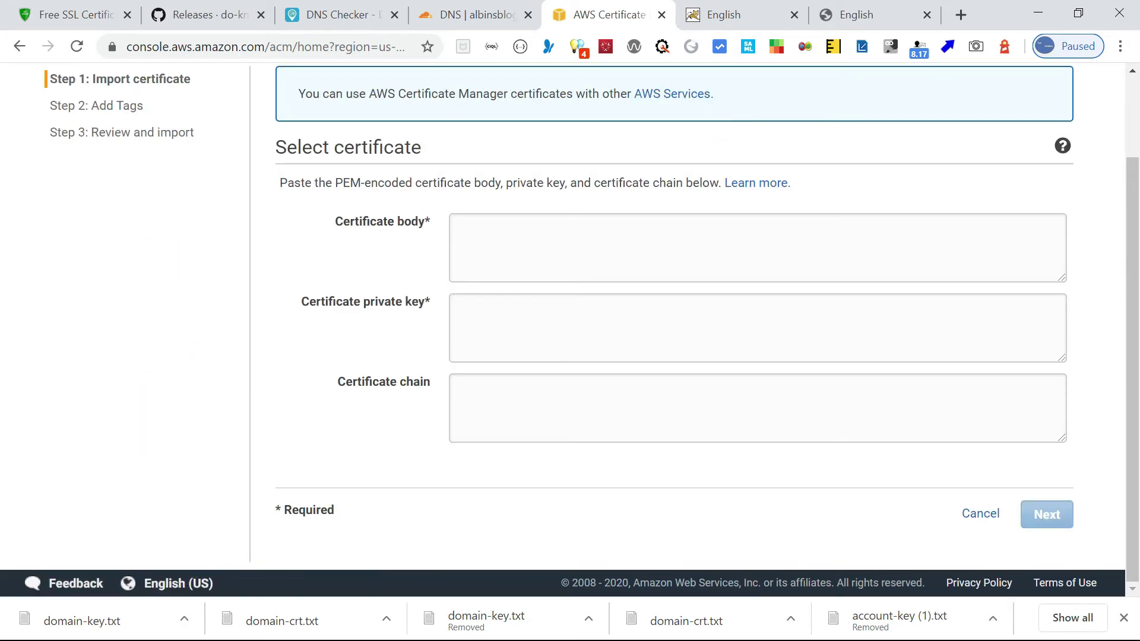
pyautogui.click(549, 259)
pyautogui.click(487, 333)
pyautogui.click(506, 389)
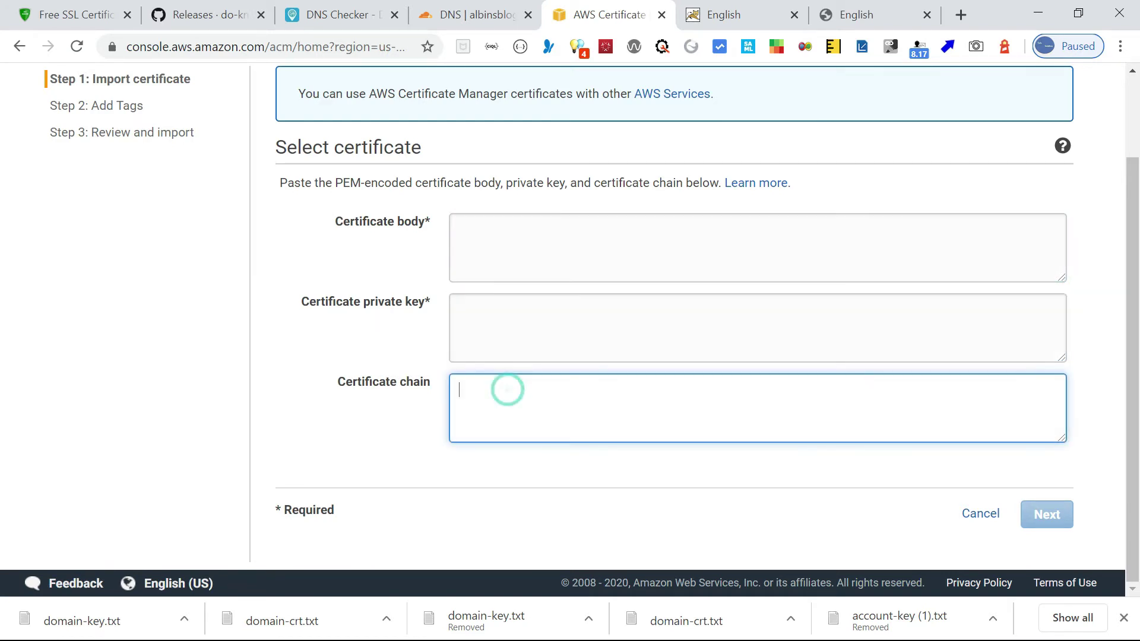
# Open domain.crt from the tool folder in Notepad++ and copy its first certificate block into the Certificate body in AWS
pyautogui.hotkey('alt', 'Tab')
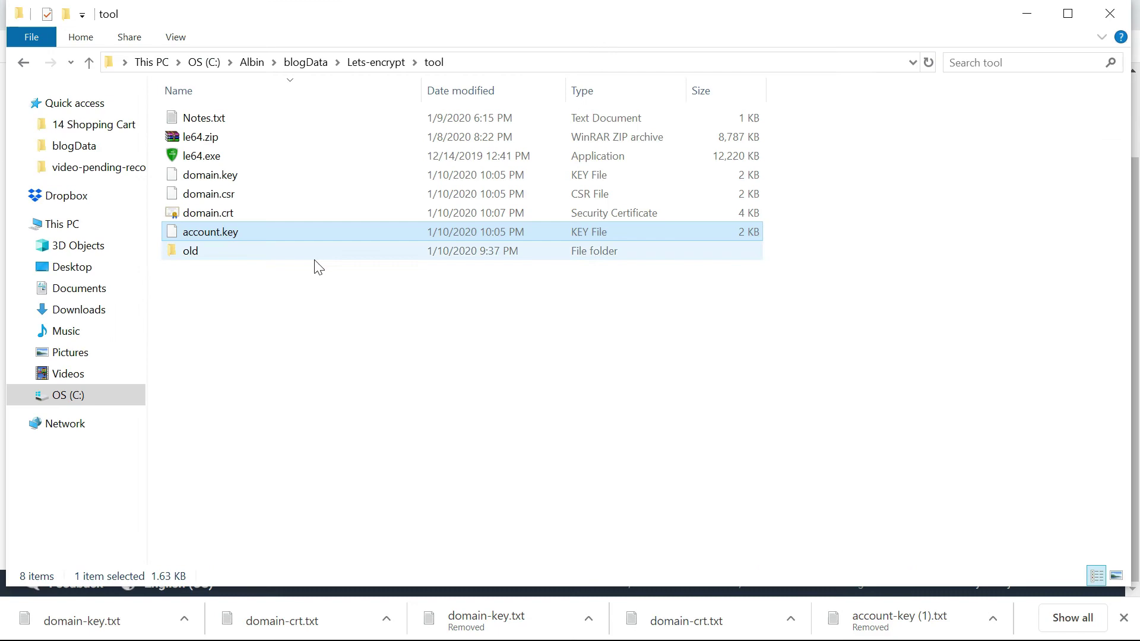
pyautogui.rightClick(224, 218)
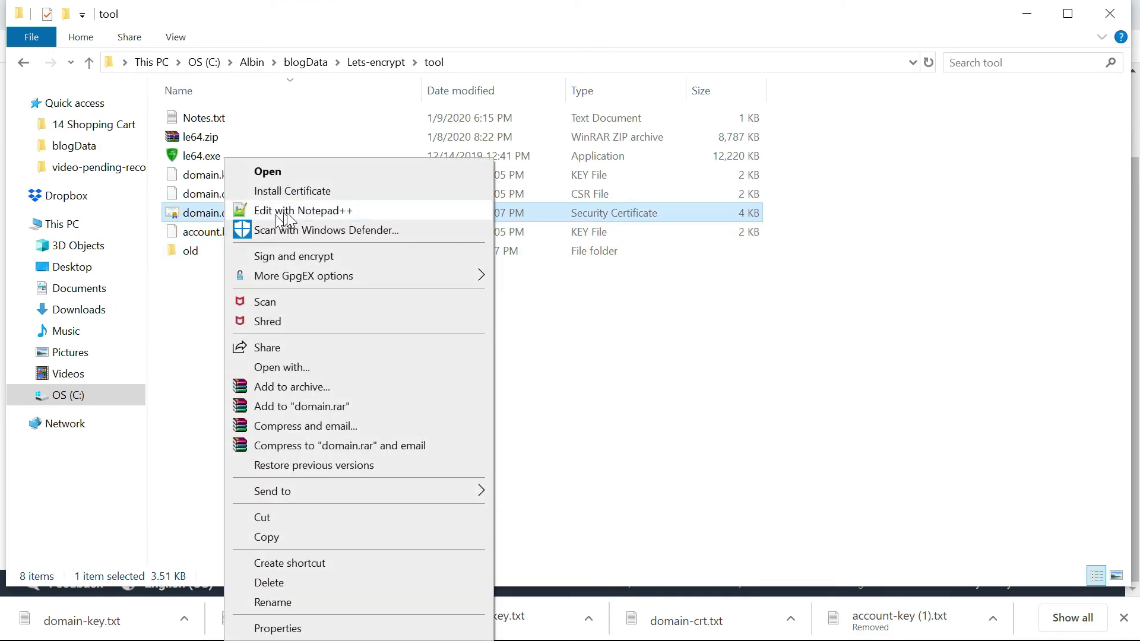
pyautogui.click(288, 213)
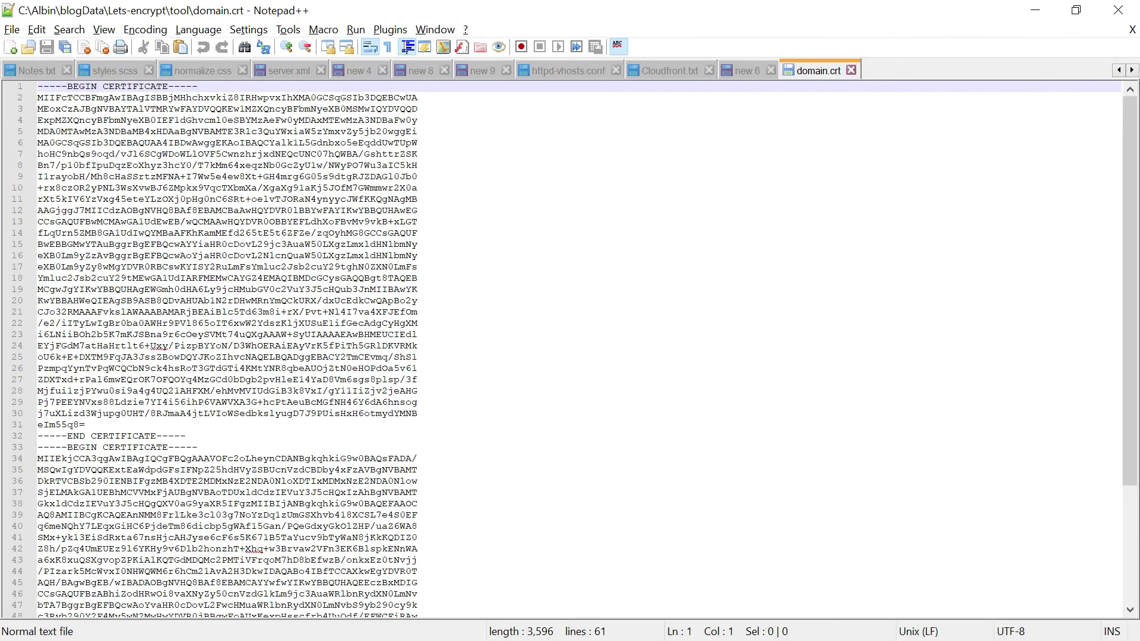
pyautogui.moveTo(186, 436); pyautogui.dragTo(3, 77)
pyautogui.hotkey('alt', 'Tab')
pyautogui.press('Tab')
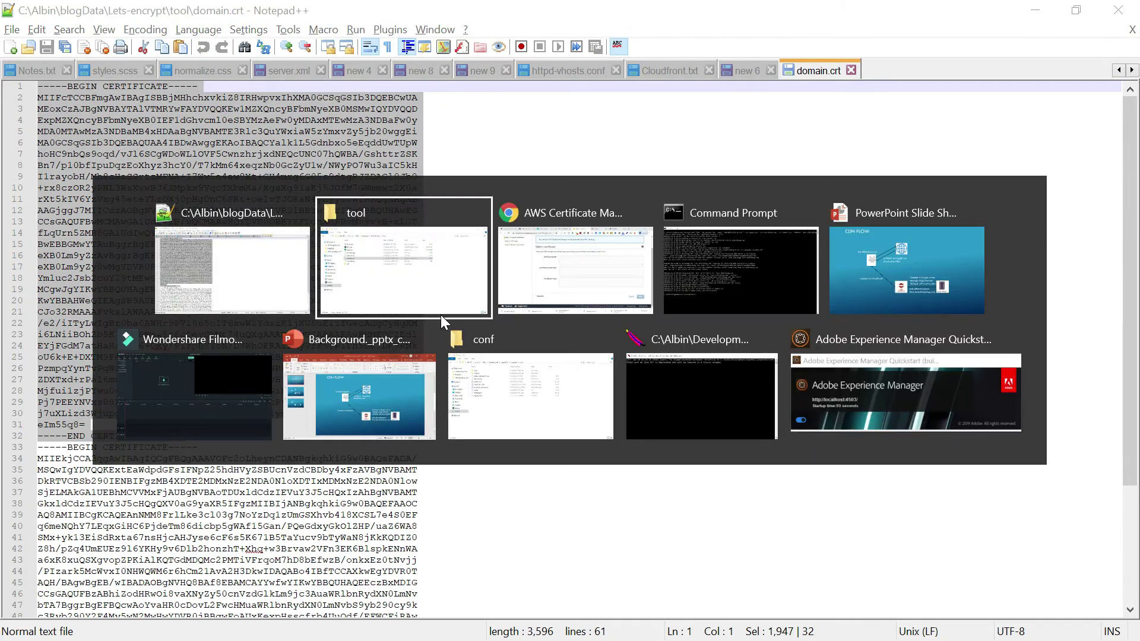
pyautogui.click(519, 246)
pyautogui.hotkey('ctrl', 'v')
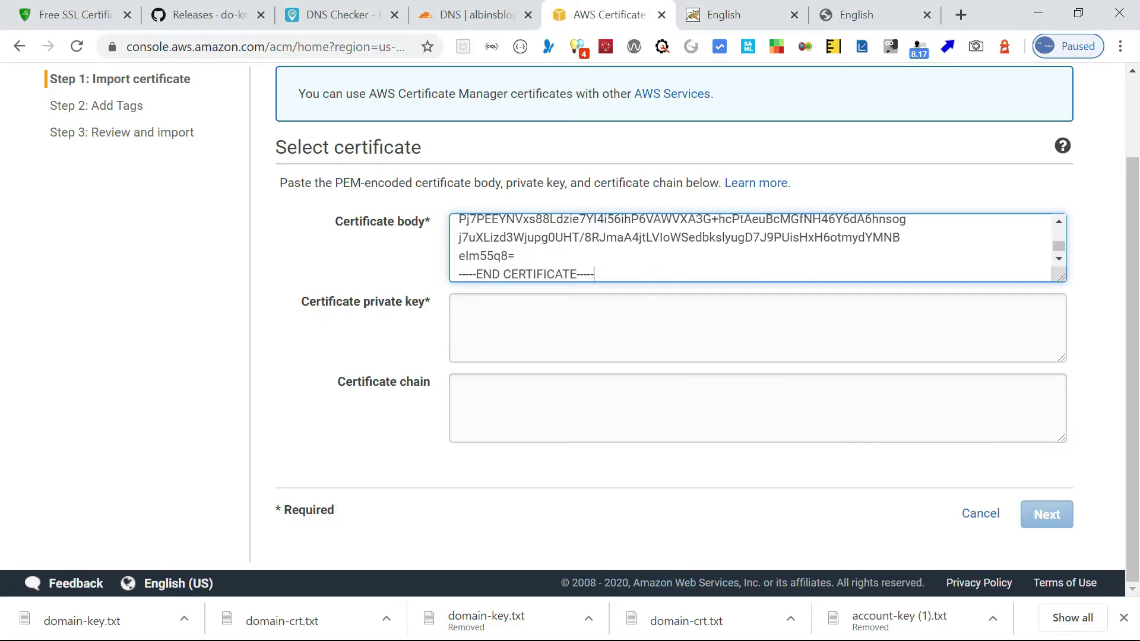
# Open domain.key from the tool folder in Notepad++ and copy its entire contents into the Certificate private key field in AWS
pyautogui.click(512, 323)
pyautogui.hotkey('alt', 'Tab')
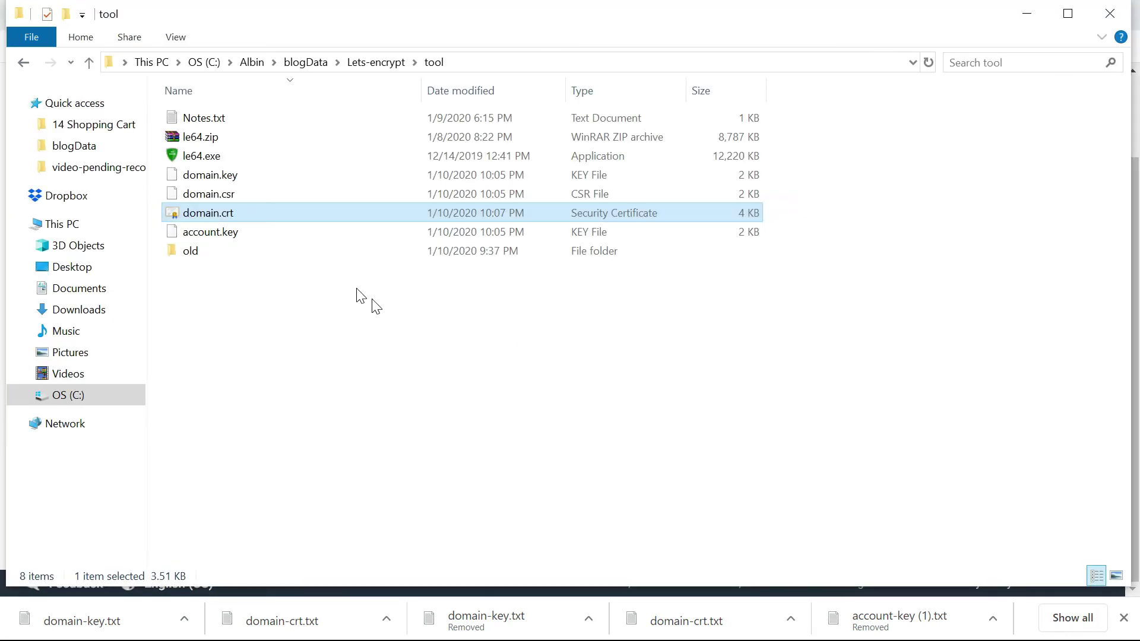
pyautogui.click(209, 177)
pyautogui.rightClick(207, 177)
pyautogui.click(268, 209)
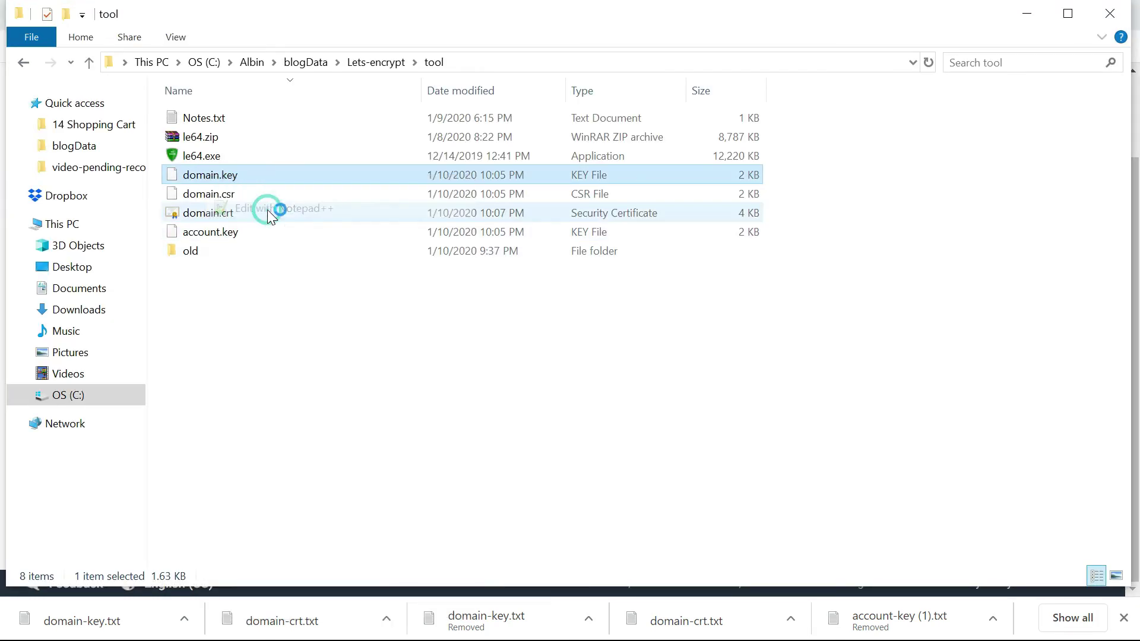
pyautogui.hotkey('ctrl', 'a')
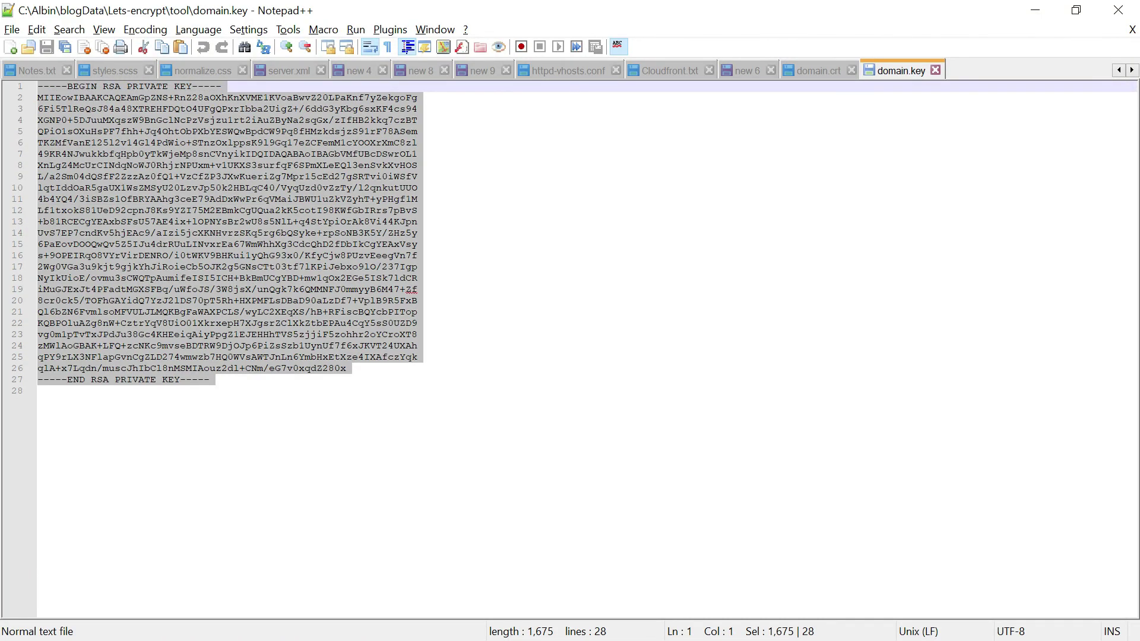
pyautogui.hotkey('alt', 'Tab')
pyautogui.hotkey('alt', 'Tab')
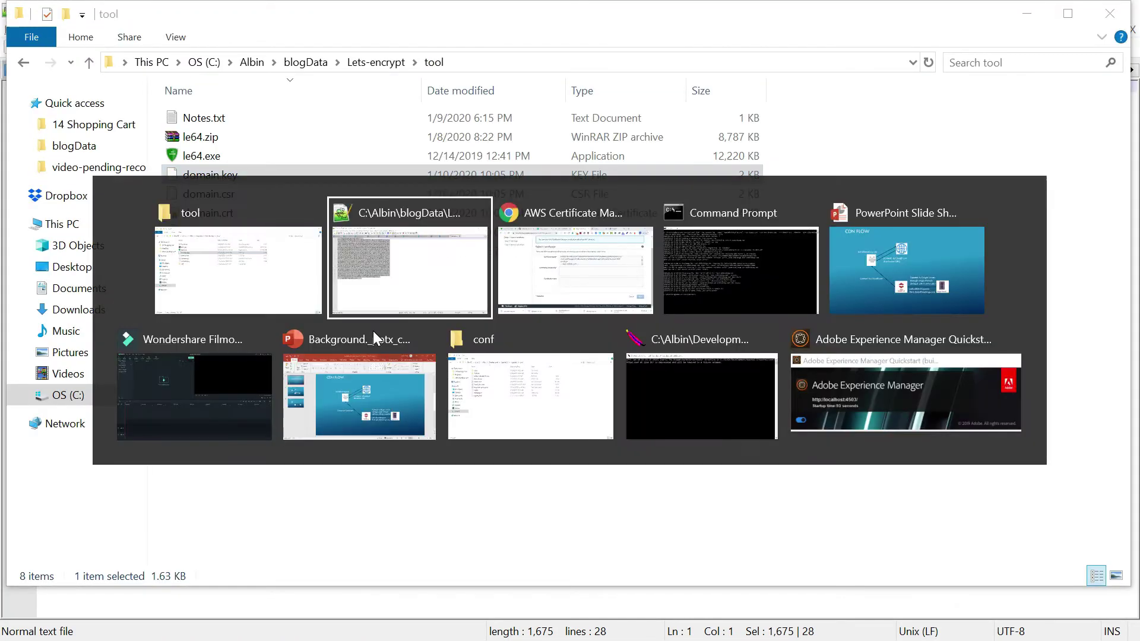
pyautogui.hotkey('alt', 'Tab')
pyautogui.hotkey('ctrl', 'v')
# Copy the second certificate block of domain.crt from Notepad++ and paste it into the Certificate chain field in AWS, removing the trailing line break
pyautogui.click(507, 407)
pyautogui.hotkey('alt', 'Tab')
pyautogui.hotkey('alt', 'Tab')
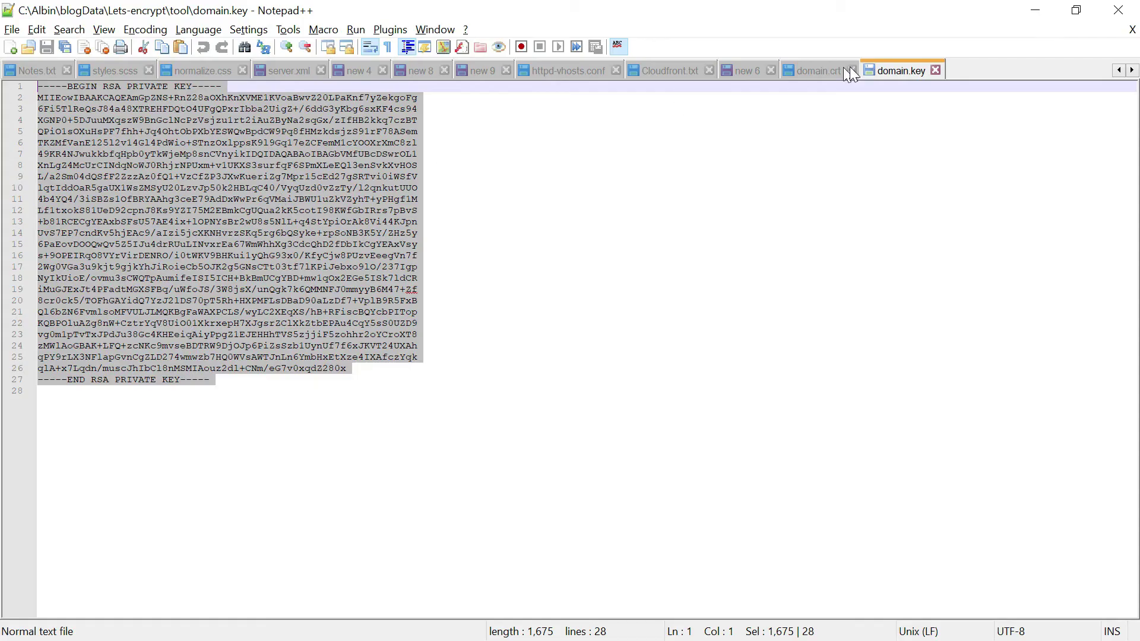
pyautogui.click(806, 69)
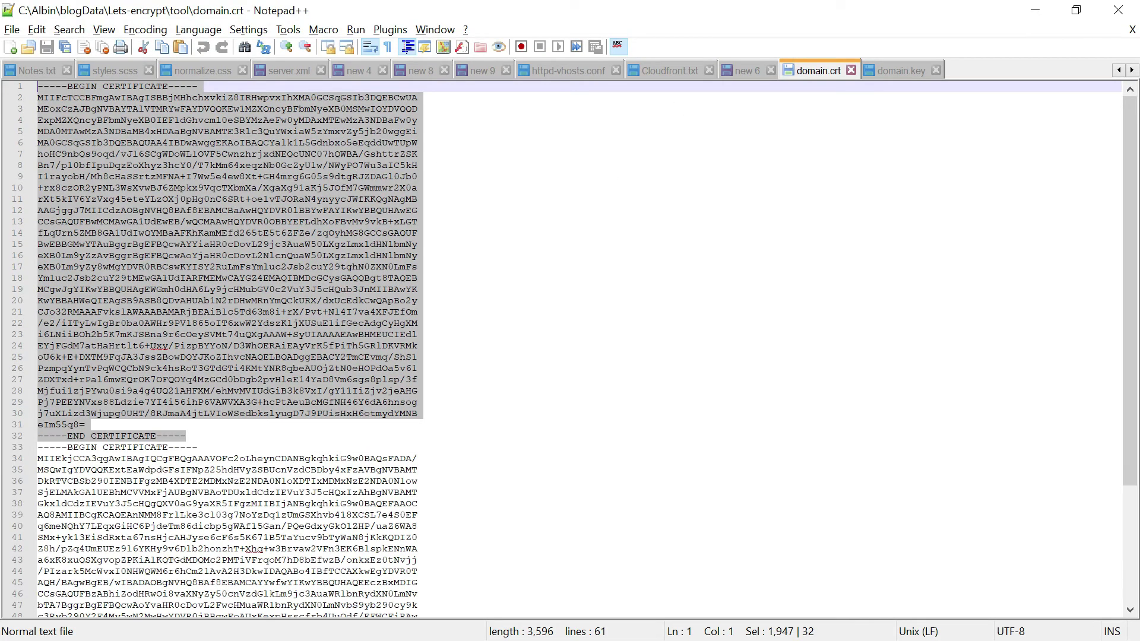
pyautogui.moveTo(37, 447); pyautogui.dragTo(162, 611)
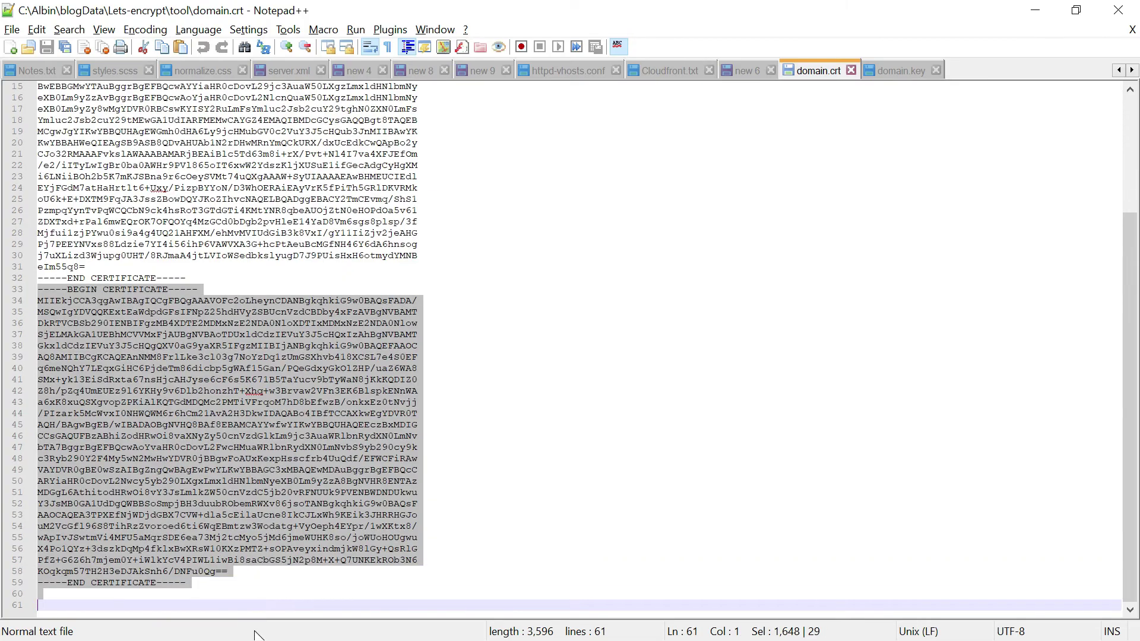
pyautogui.hotkey('alt', 'Tab')
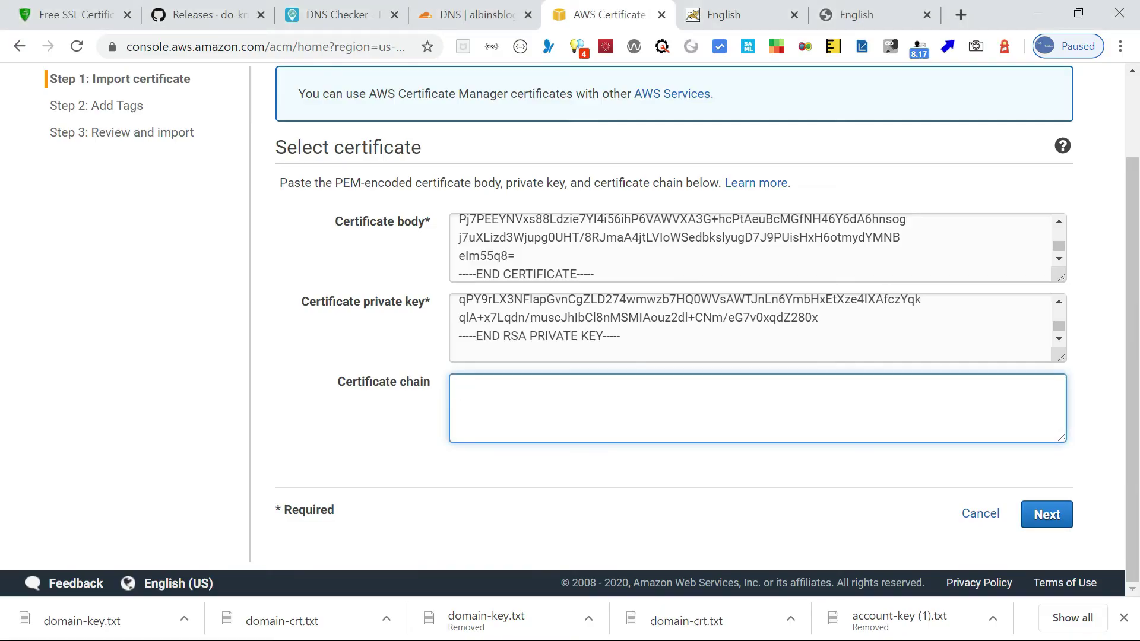
pyautogui.hotkey('ctrl', 'v')
pyautogui.press('BackSpace')
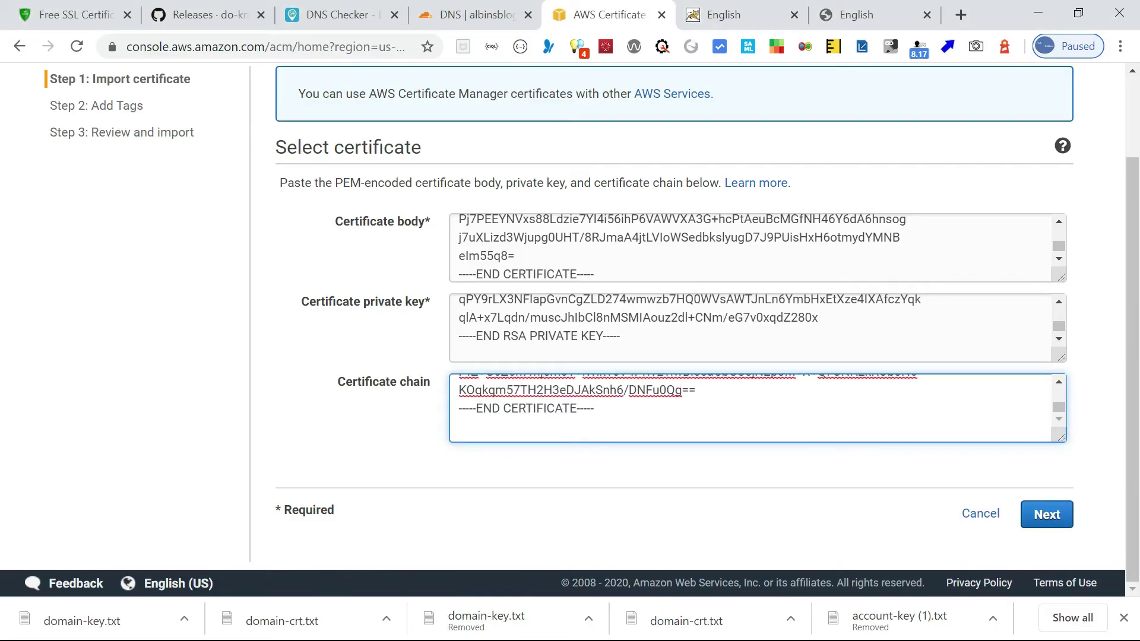
# Proceed without adding tags, review the certificate details and import the certificate
pyautogui.click(1043, 515)
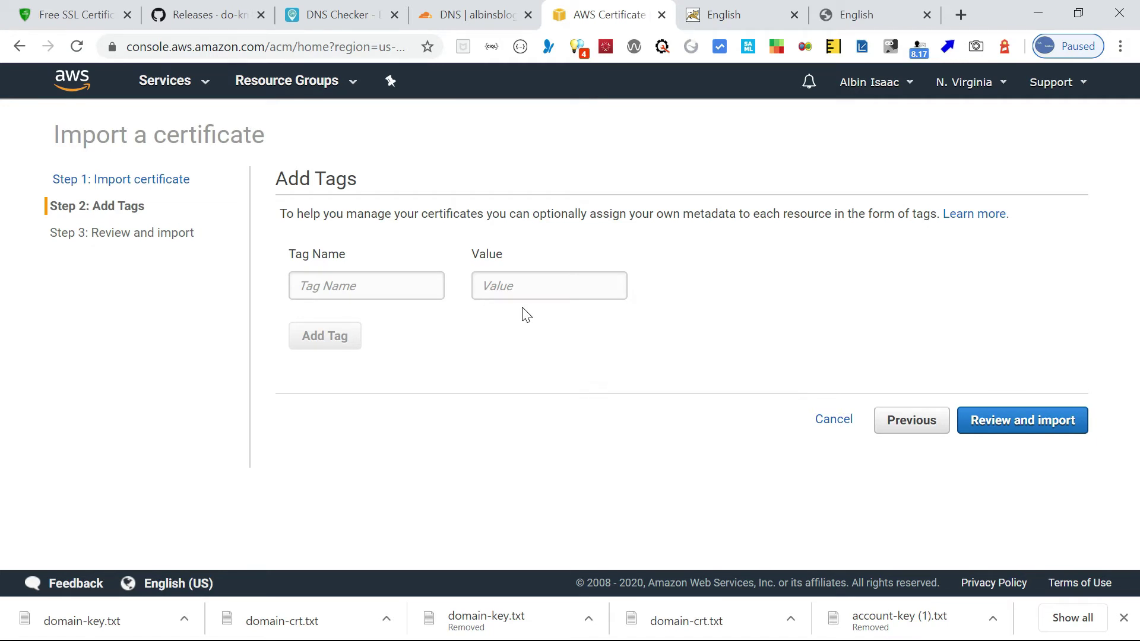
pyautogui.click(1017, 421)
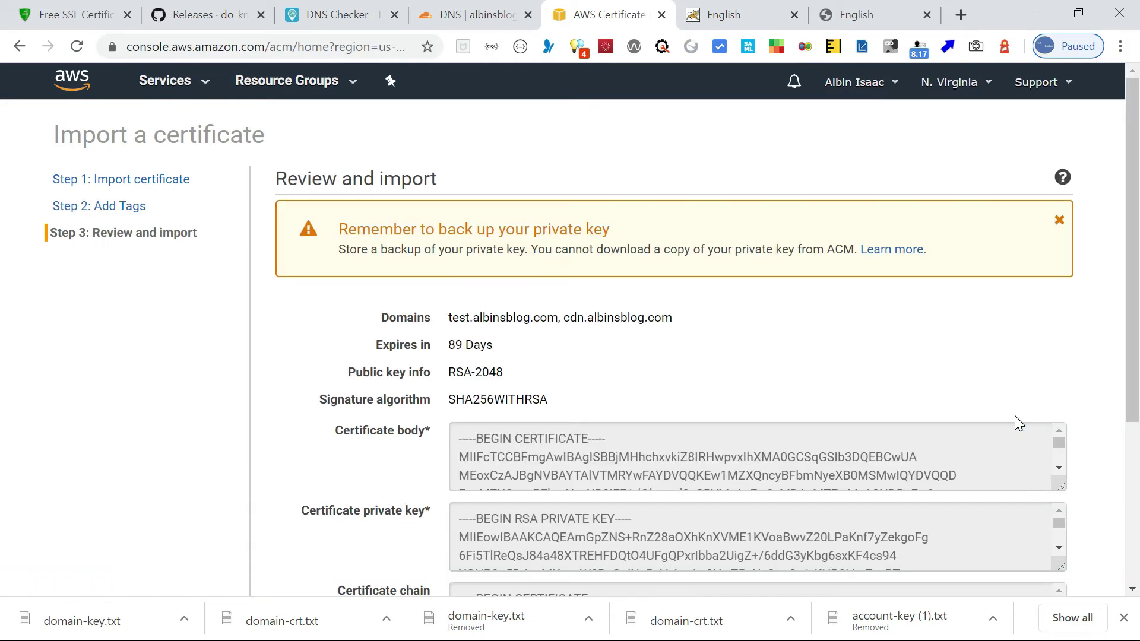
pyautogui.moveTo(1132, 271); pyautogui.dragTo(1089, 452)
pyautogui.click(1040, 514)
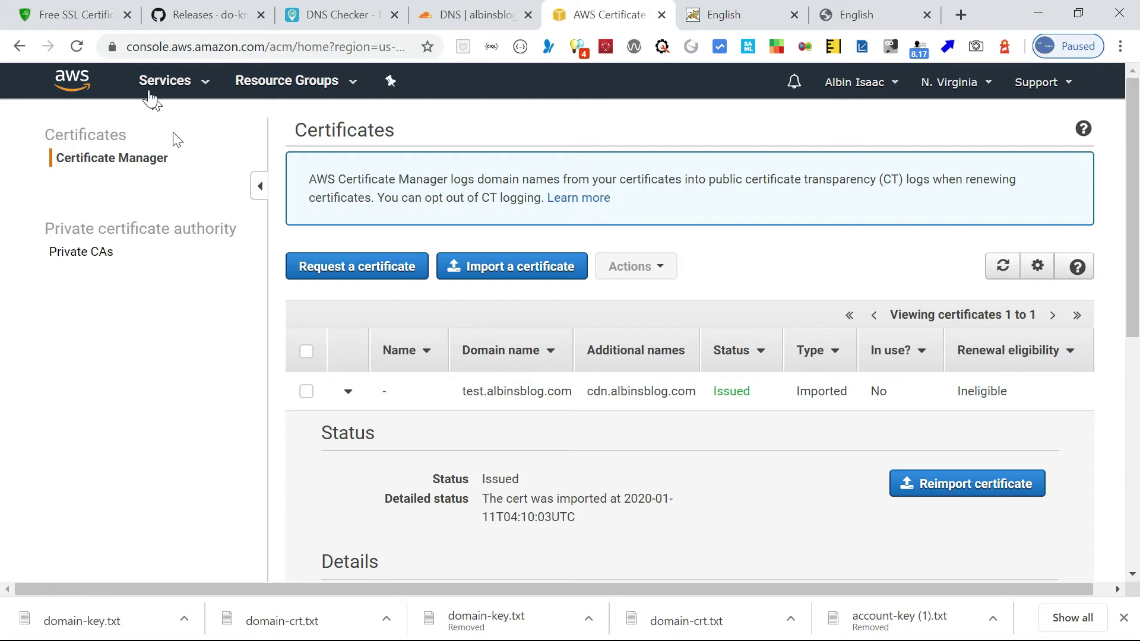
# Open the CloudFront service and start creating a distribution with the Web delivery method
pyautogui.click(175, 89)
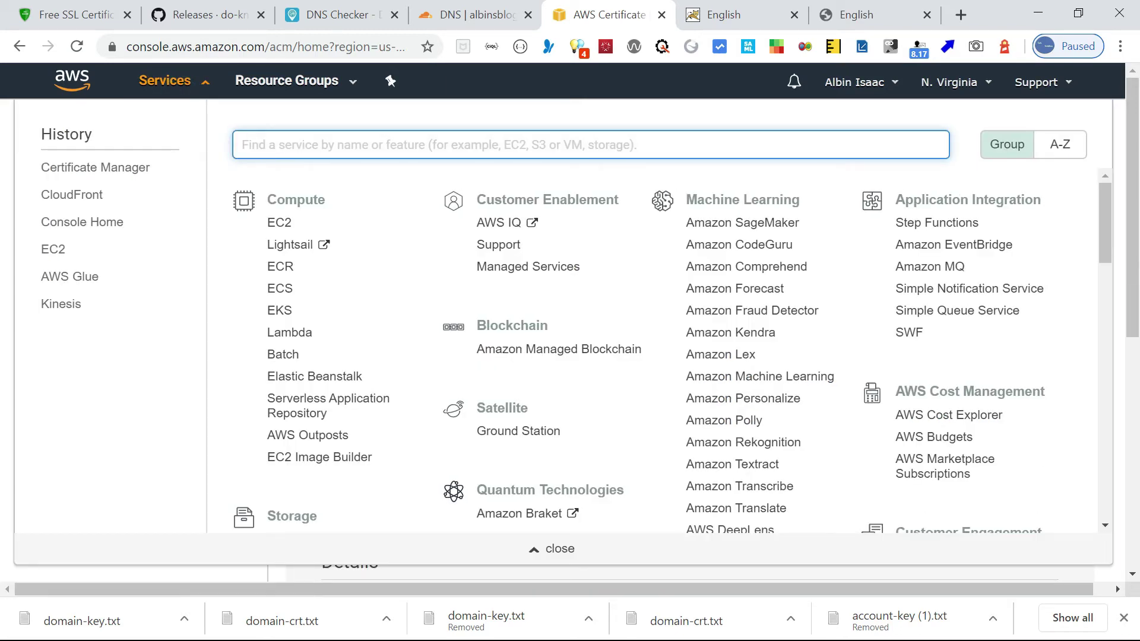
pyautogui.click(83, 201)
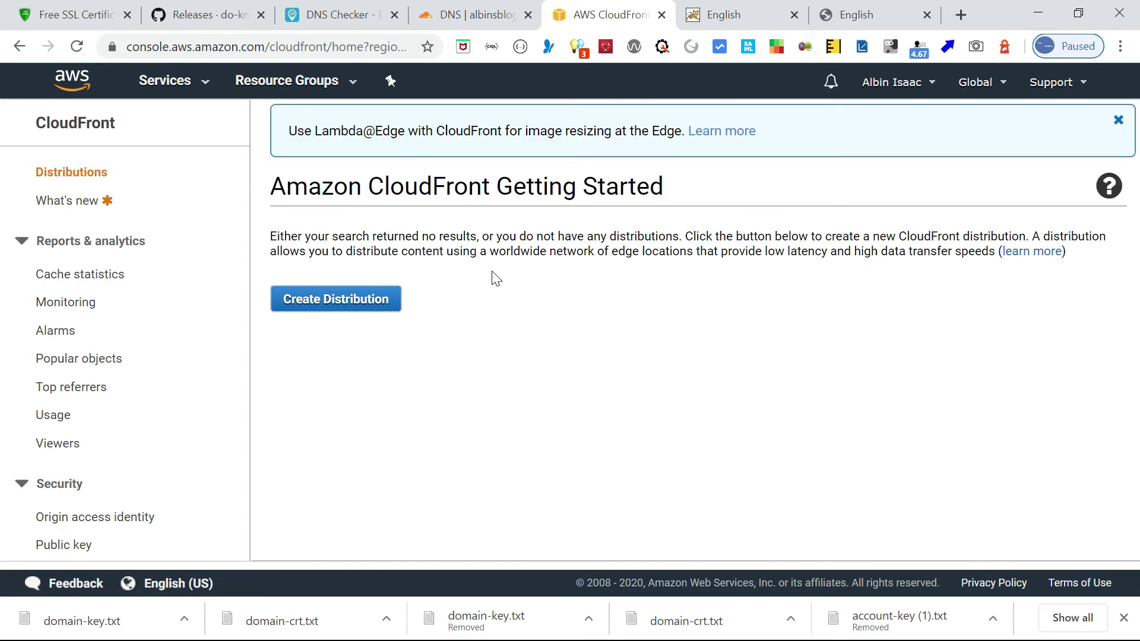
pyautogui.click(321, 308)
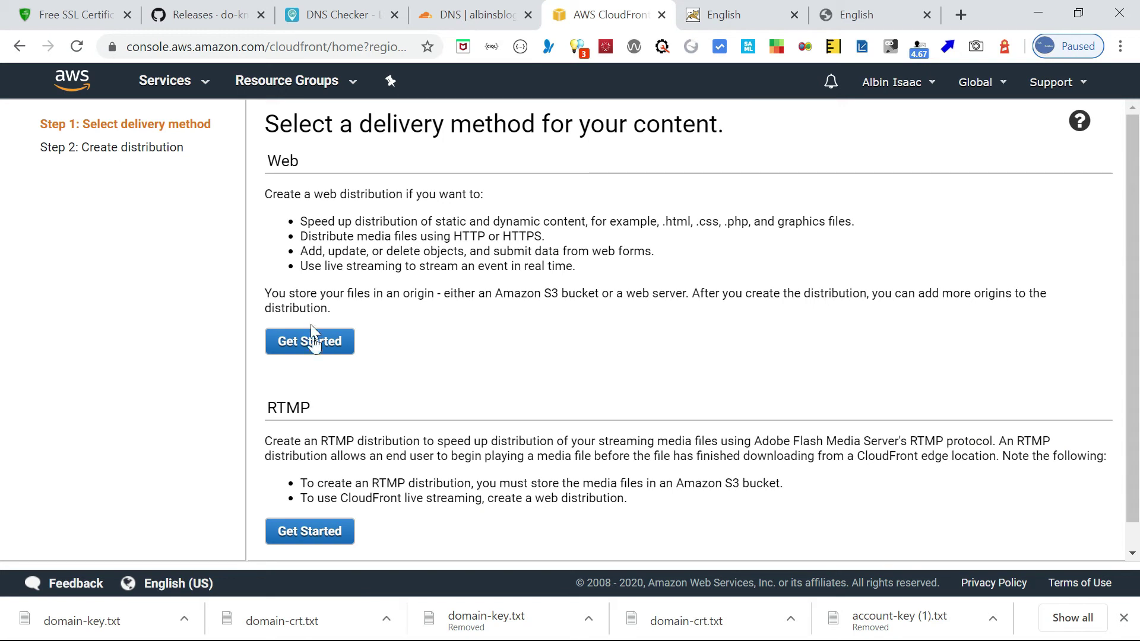
pyautogui.click(297, 346)
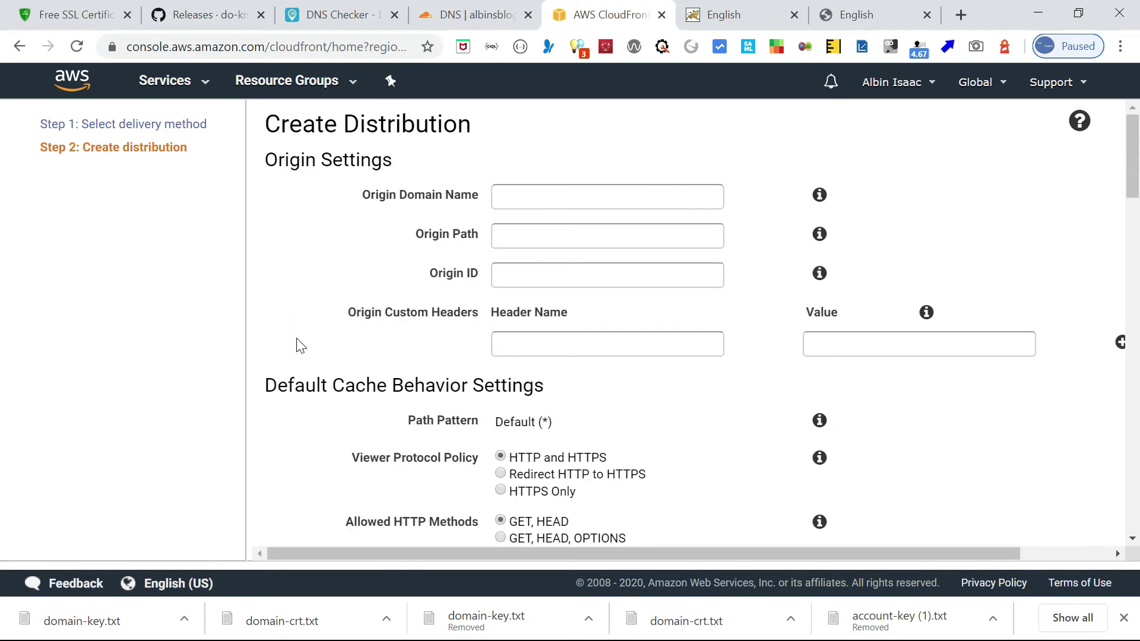
# Set the Origin Domain Name to cdn.albinsblog.com, leaving the Origin Path empty
pyautogui.click(522, 196)
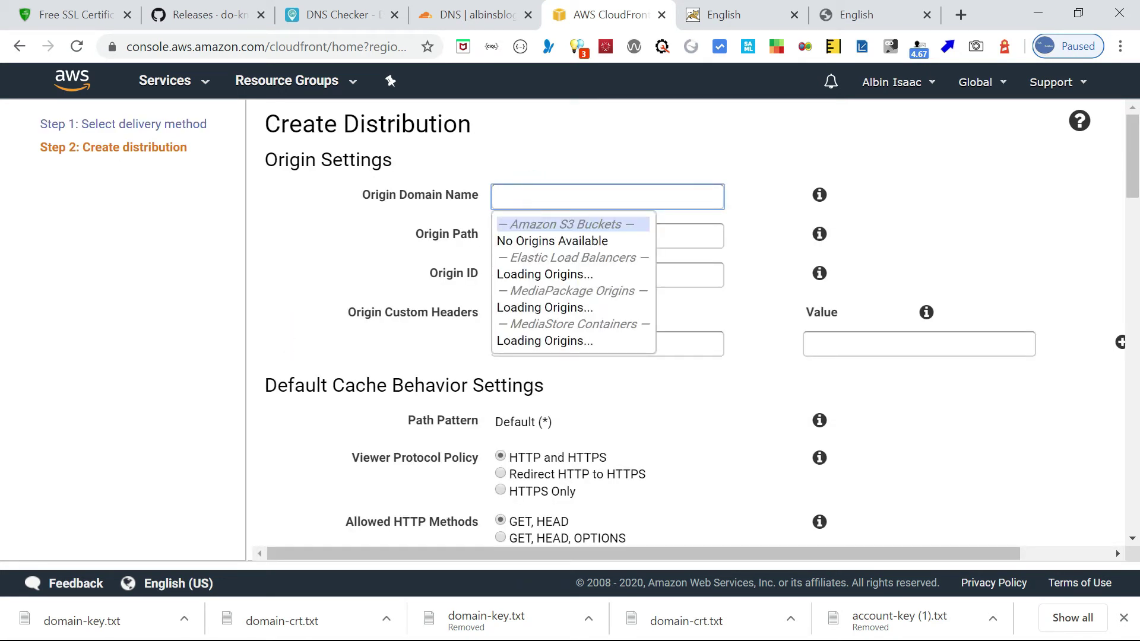
pyautogui.write('c')
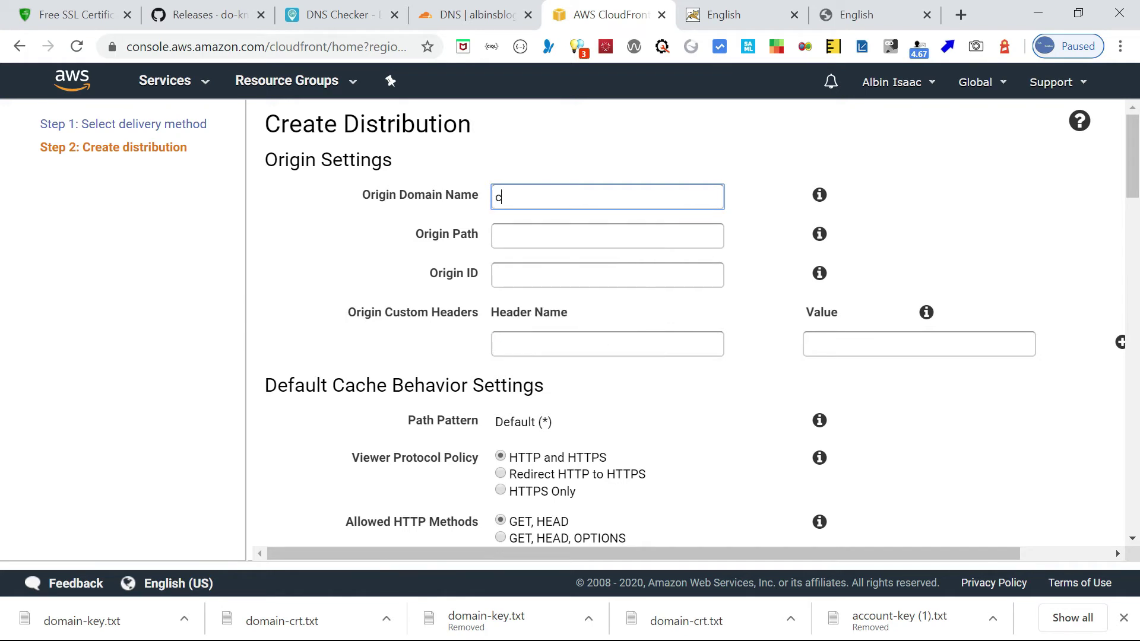
pyautogui.write('dn.albinsblog.com')
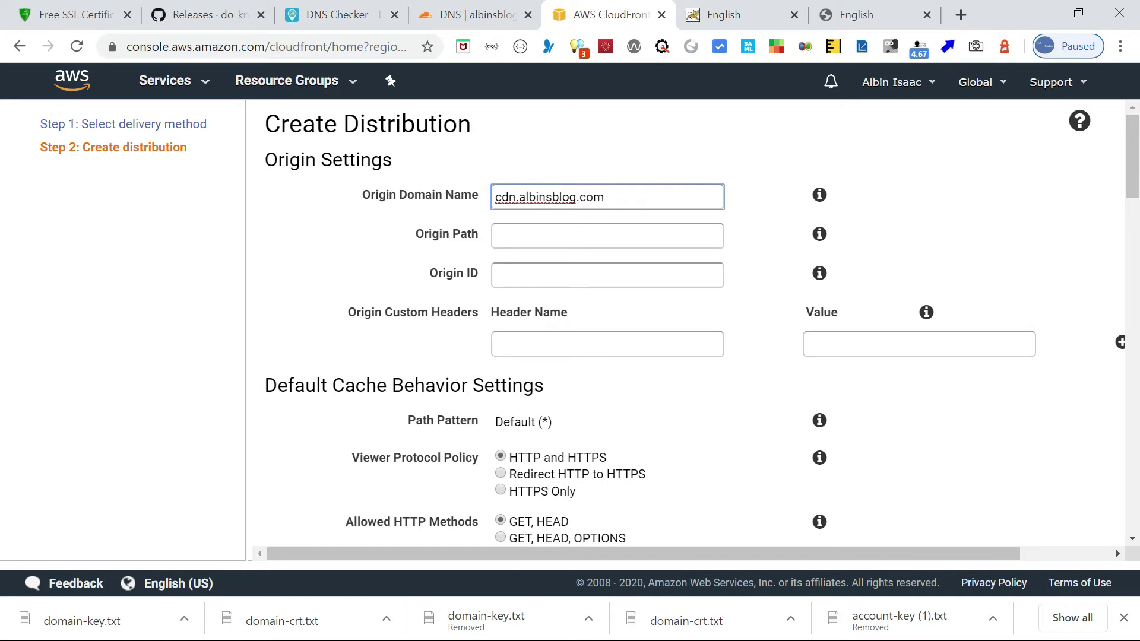
pyautogui.click(563, 236)
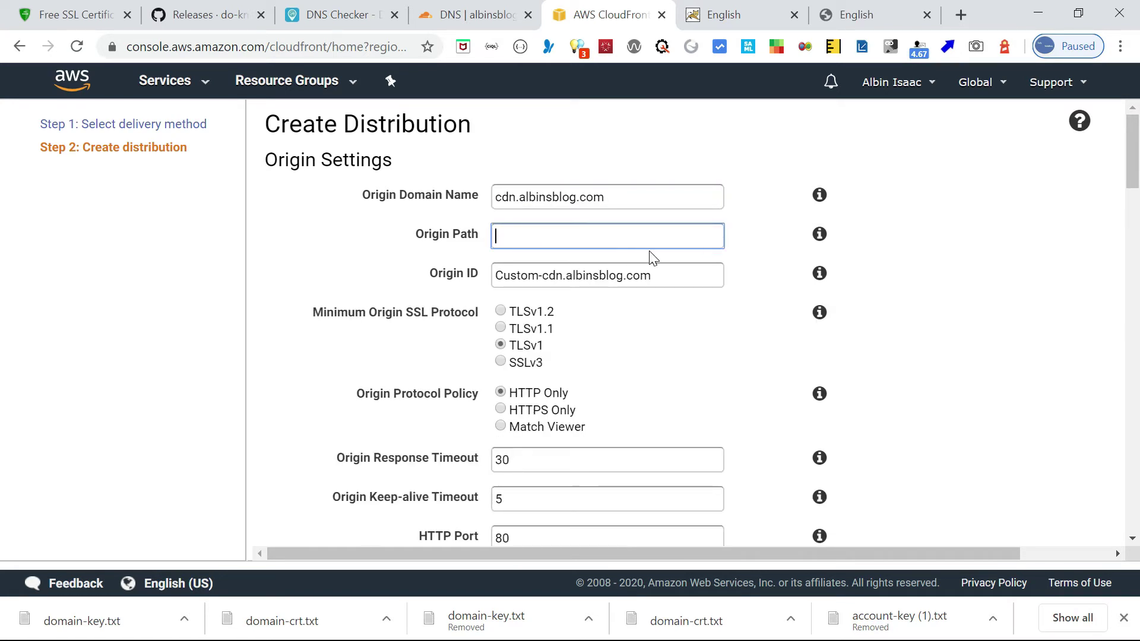
# Set the Viewer Protocol Policy to Redirect HTTP to HTTPS and allow GET, HEAD, OPTIONS, PUT, POST, PATCH, DELETE methods
pyautogui.moveTo(1135, 152); pyautogui.dragTo(1135, 167)
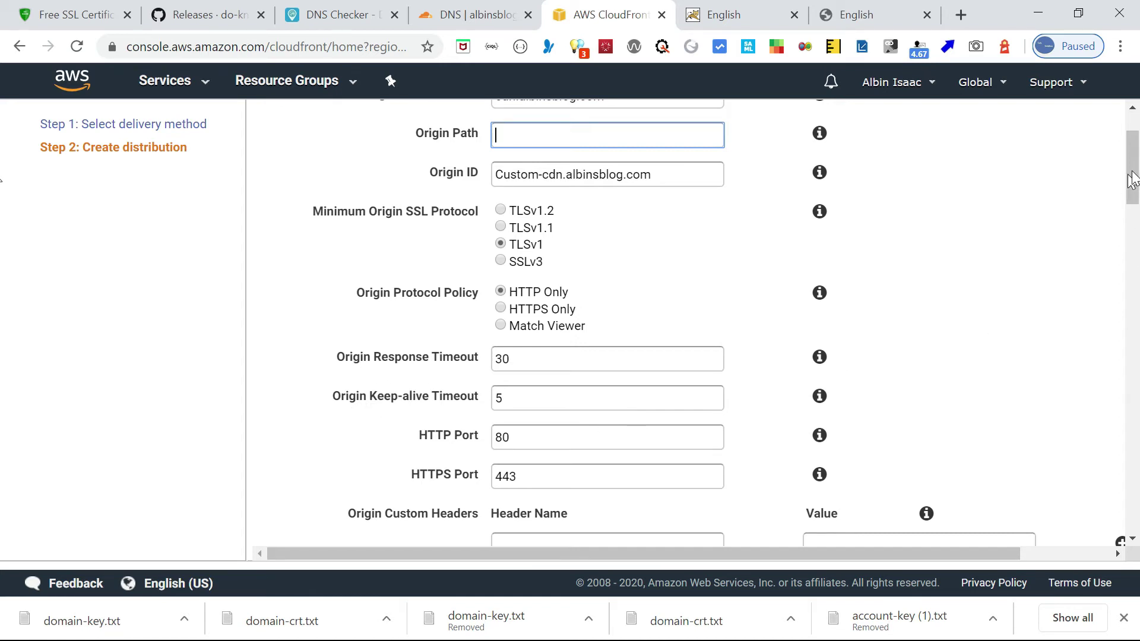
pyautogui.scroll(-2, 1133, 196)
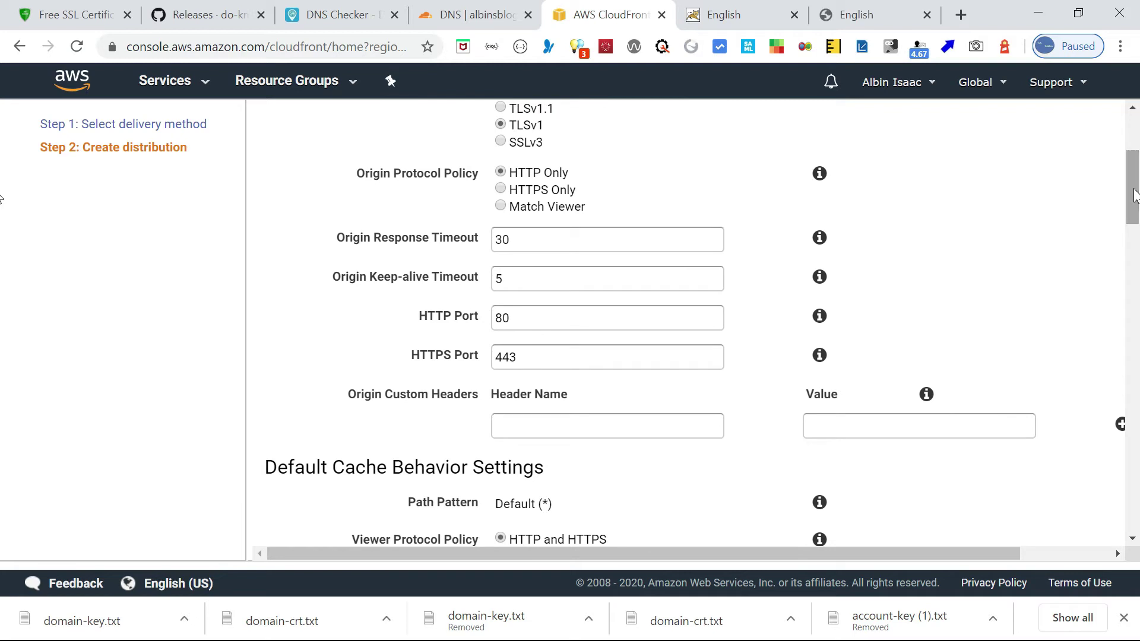
pyautogui.moveTo(1135, 199); pyautogui.dragTo(1135, 236)
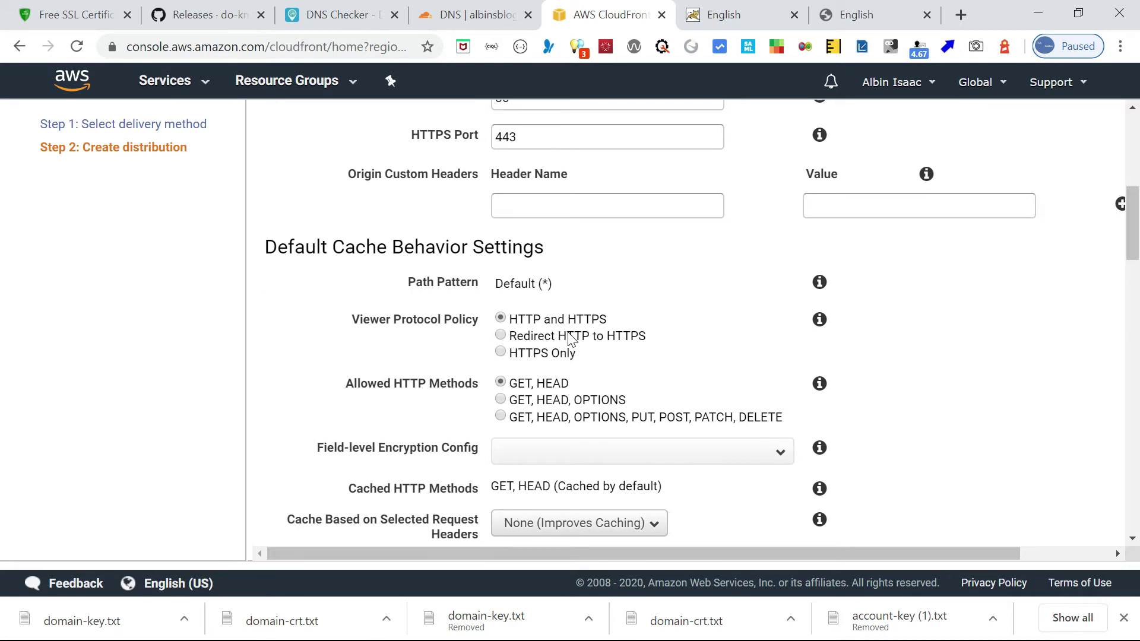
pyautogui.click(500, 336)
pyautogui.moveTo(1134, 244); pyautogui.dragTo(1134, 260)
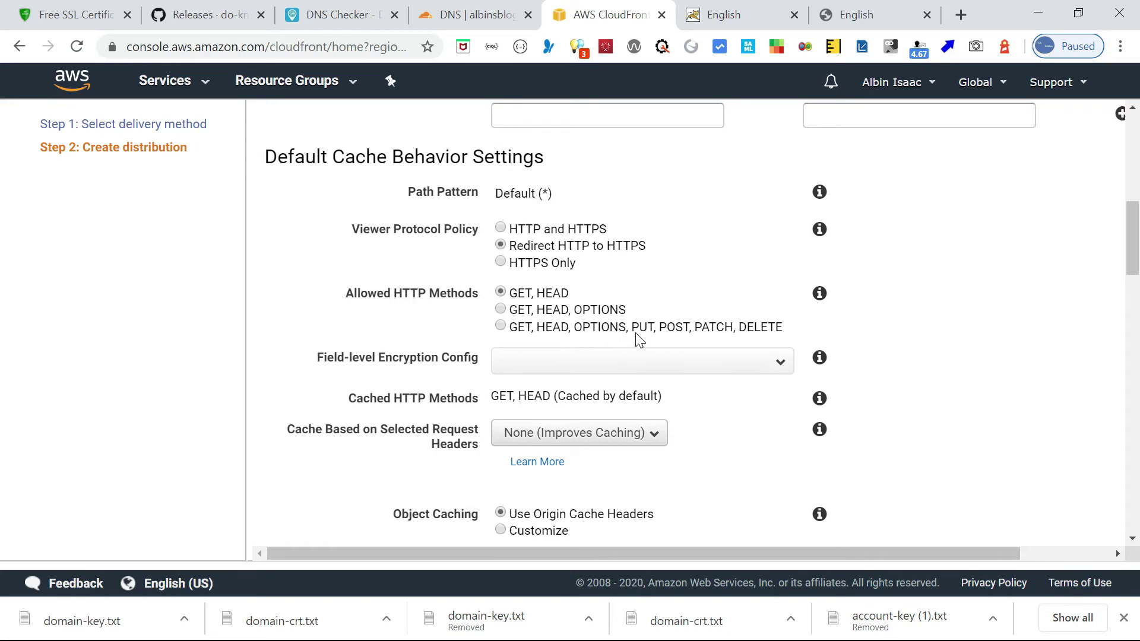
pyautogui.click(502, 326)
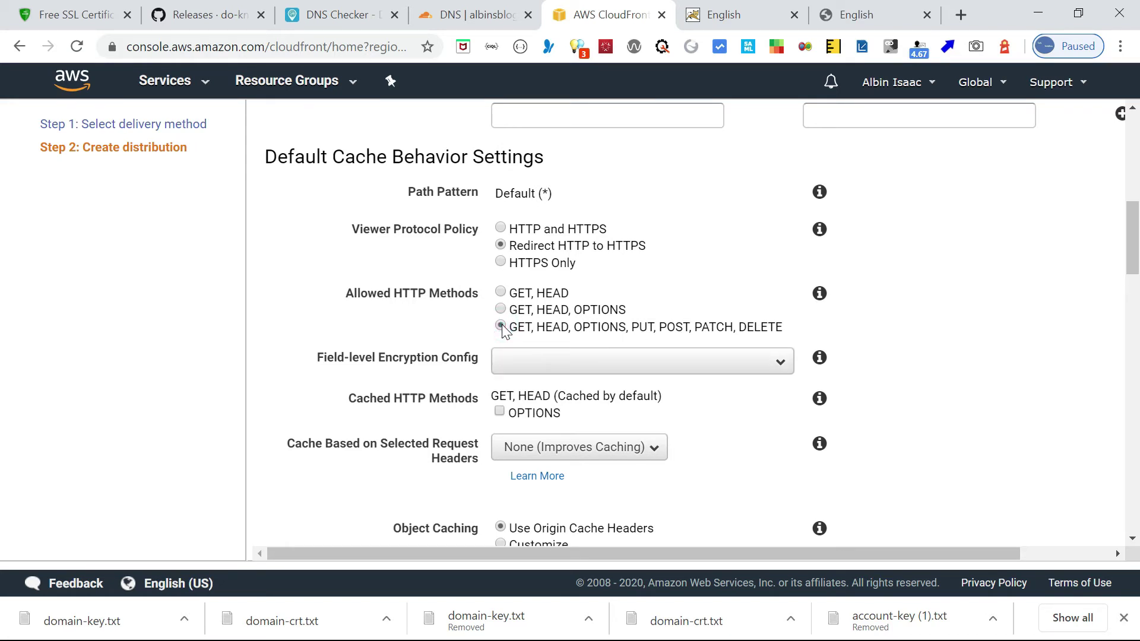
# Set caching based on selected request headers to Whitelist and add the Host header to the whitelist
pyautogui.moveTo(1136, 216); pyautogui.dragTo(1136, 248)
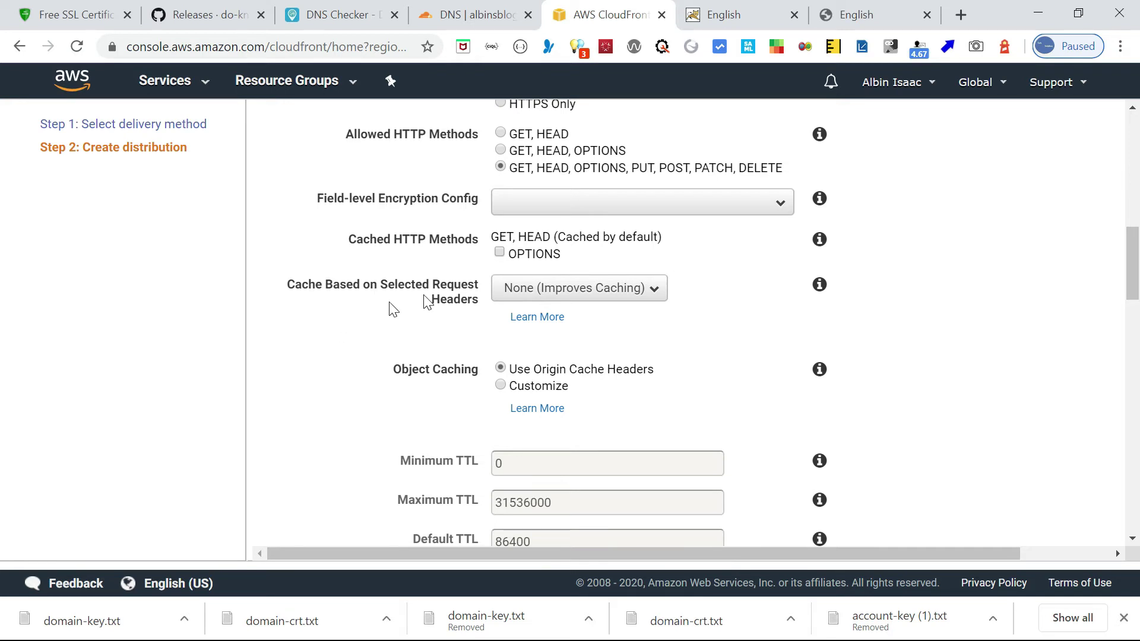
pyautogui.click(623, 289)
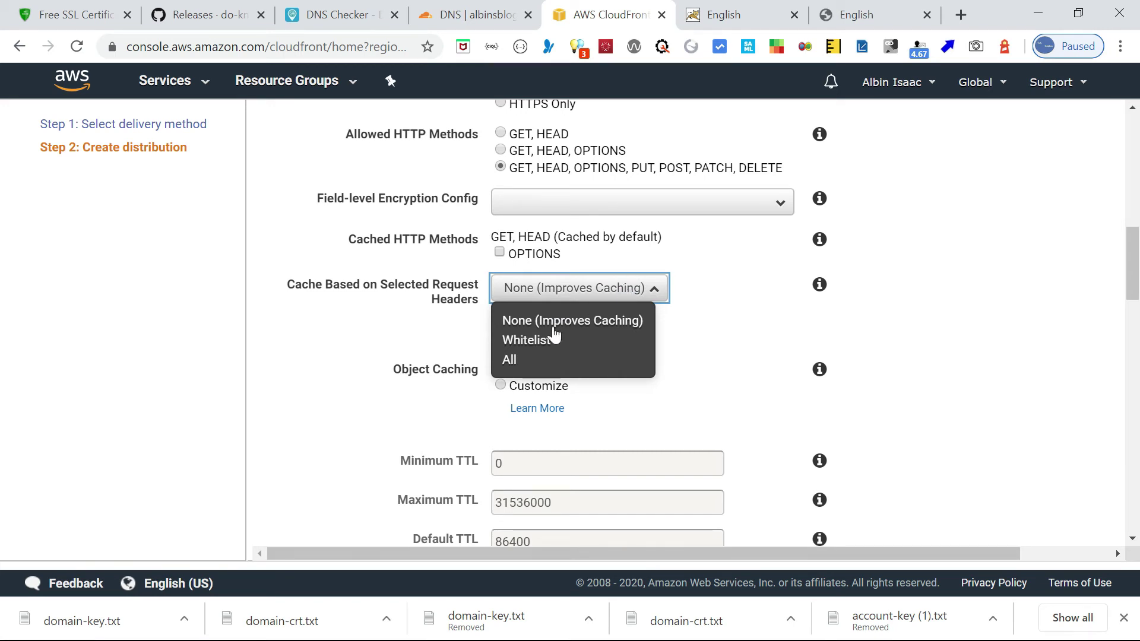
pyautogui.click(530, 339)
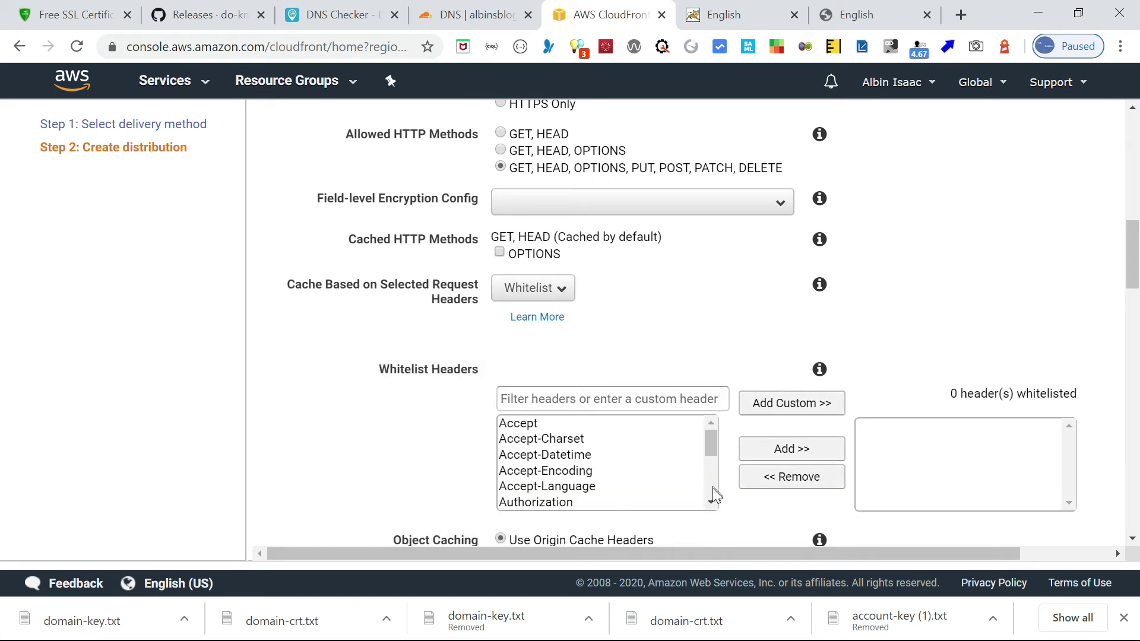
pyautogui.moveTo(713, 502); pyautogui.dragTo(712, 502)
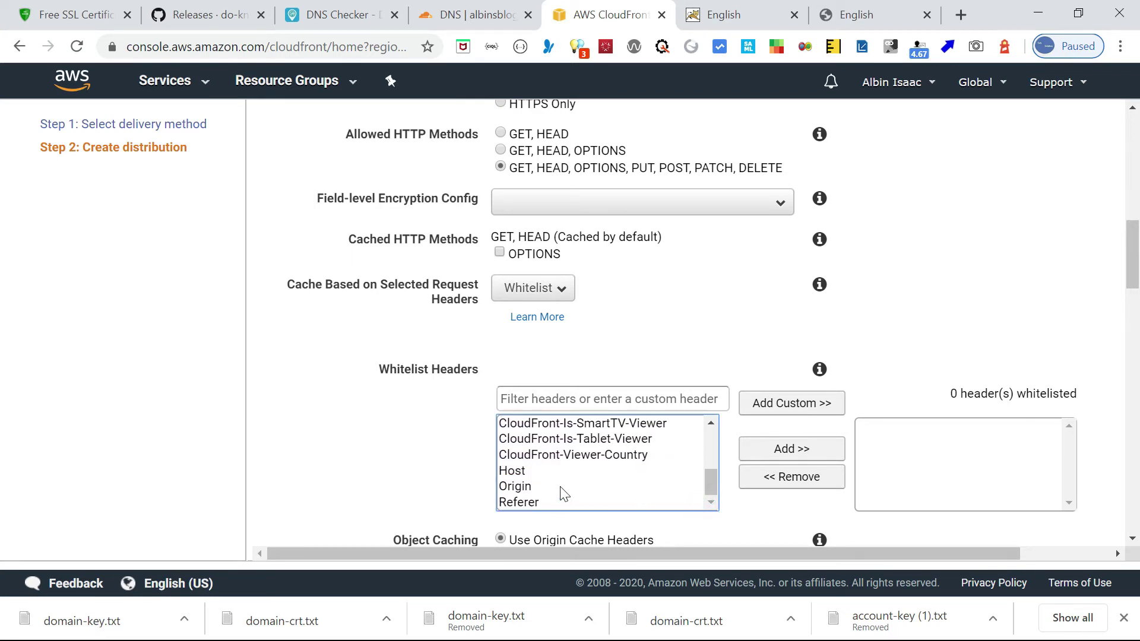
pyautogui.click(508, 471)
pyautogui.click(789, 450)
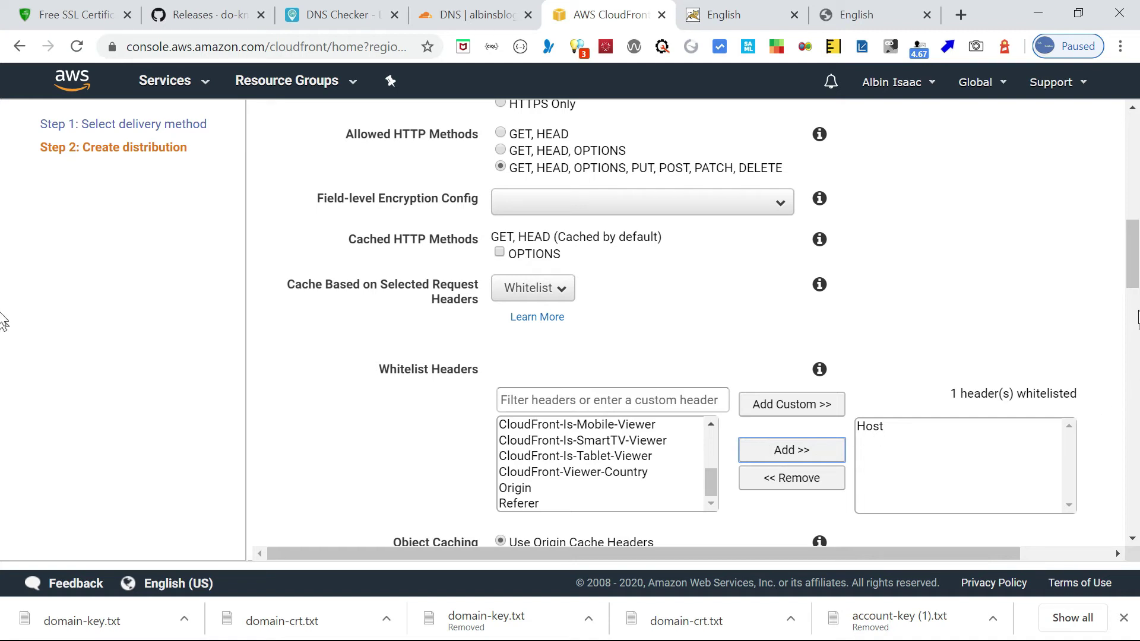
# Switch to the PowerPoint slide show to examine the CDN Flow diagram, and return to the CloudFront form in Chrome
pyautogui.moveTo(1134, 265); pyautogui.dragTo(1134, 399)
pyautogui.hotkey('alt', 'Tab')
pyautogui.hotkey('alt', 'Tab')
pyautogui.hotkey('alt', 'Tab')
pyautogui.hotkey('alt', 'Tab')
pyautogui.press('Right')
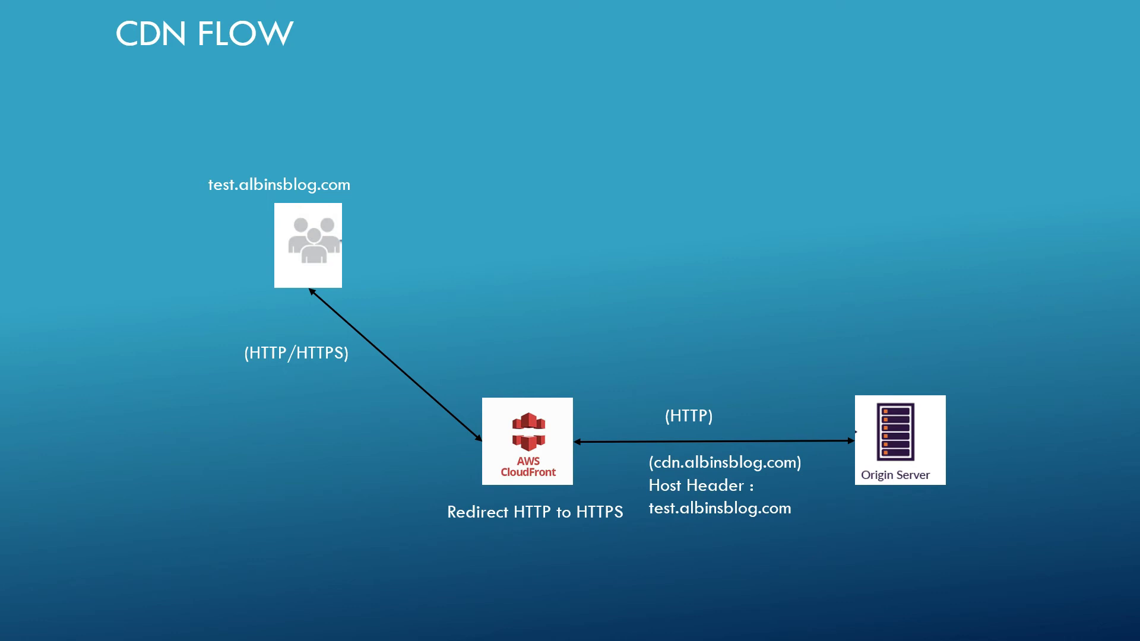
pyautogui.hotkey('alt', 'Tab')
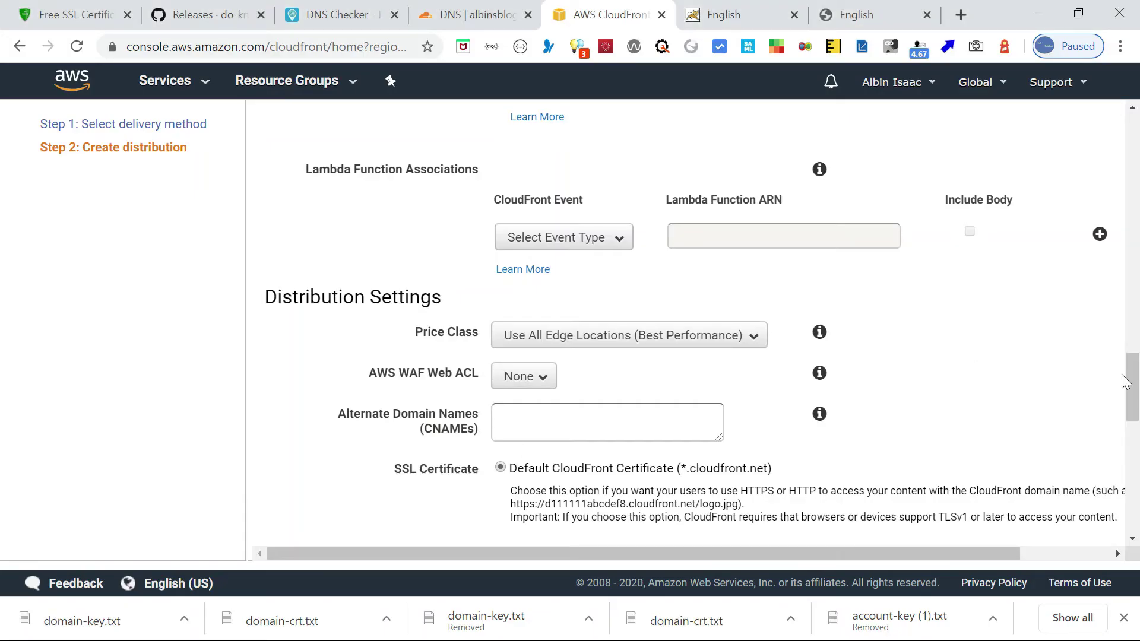
# Enter test.albinsblog.com as the alternate domain name (CNAME) in the Distribution Settings
pyautogui.scroll(-1, 3, 350)
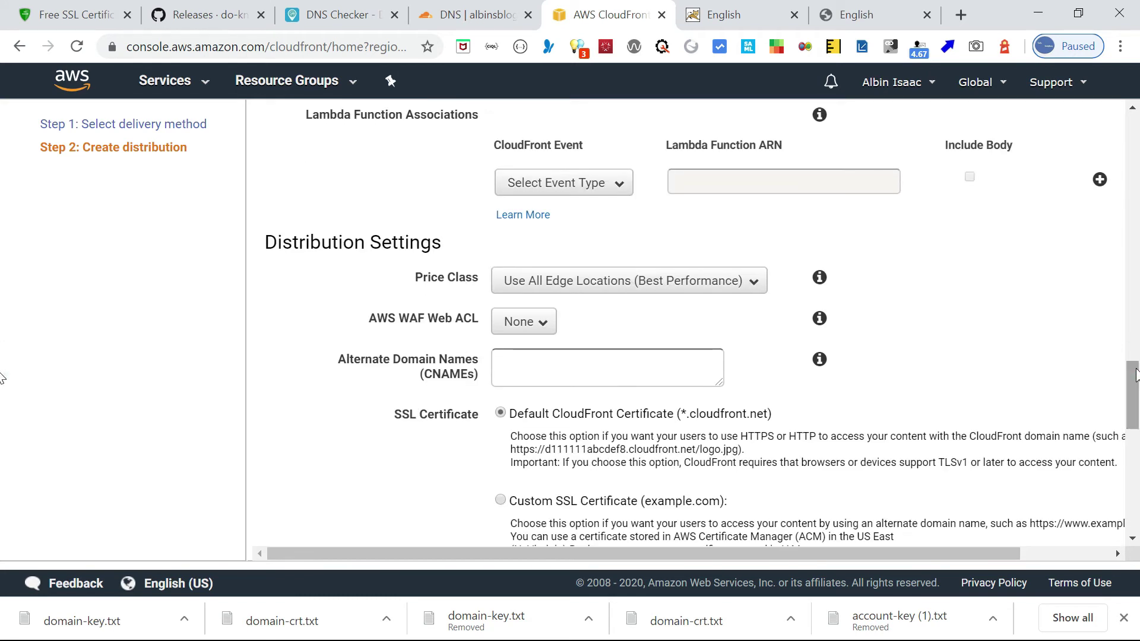
pyautogui.click(534, 376)
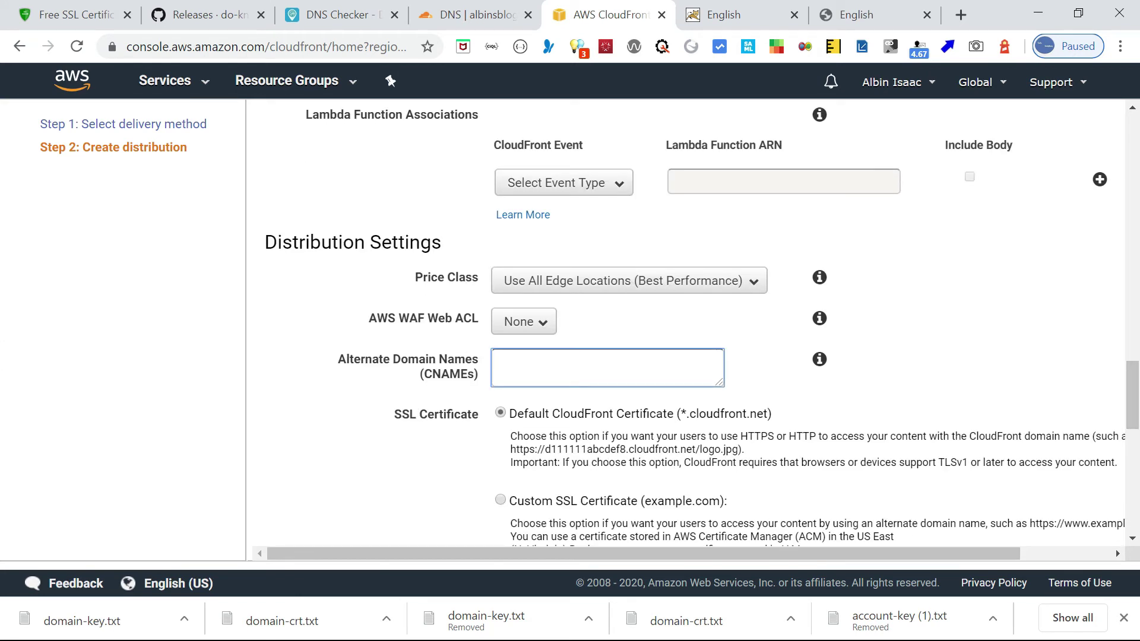
pyautogui.write('test.albinsblog.com')
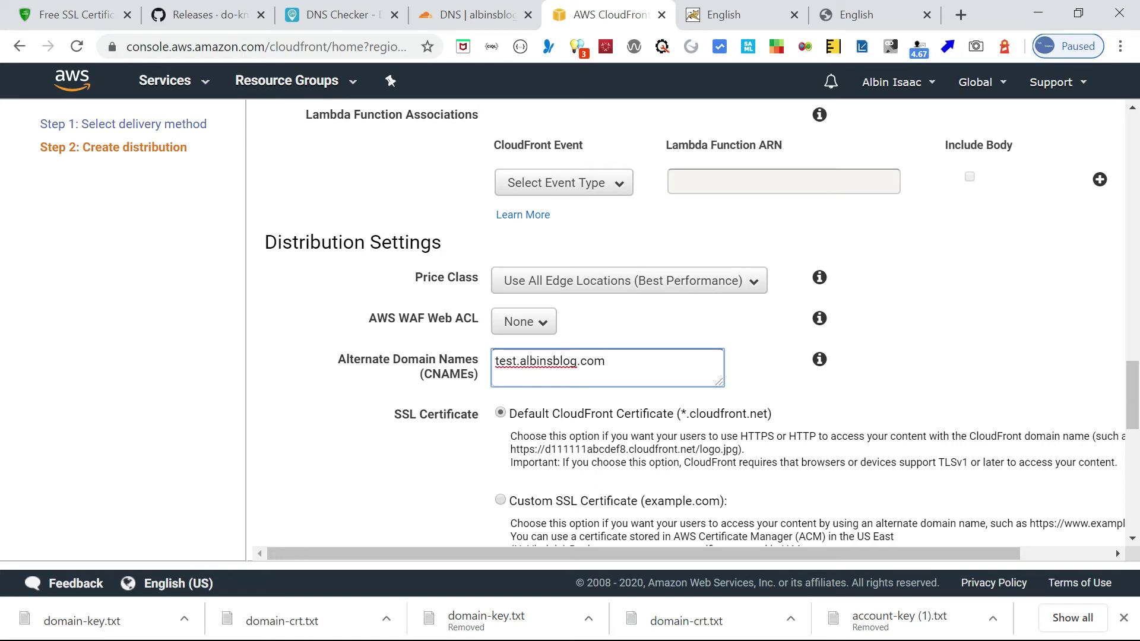
pyautogui.click(740, 366)
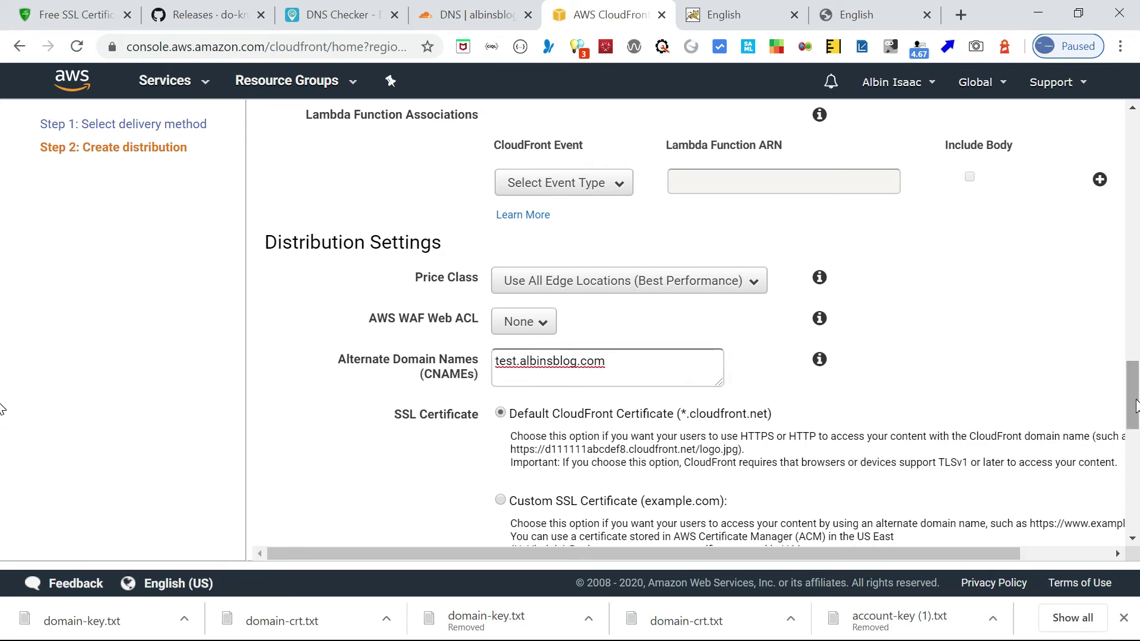
# Choose Custom SSL Certificate with the imported certificate, and create the distribution with the remaining settings at their defaults
pyautogui.moveTo(1134, 410); pyautogui.dragTo(1134, 437)
pyautogui.click(501, 333)
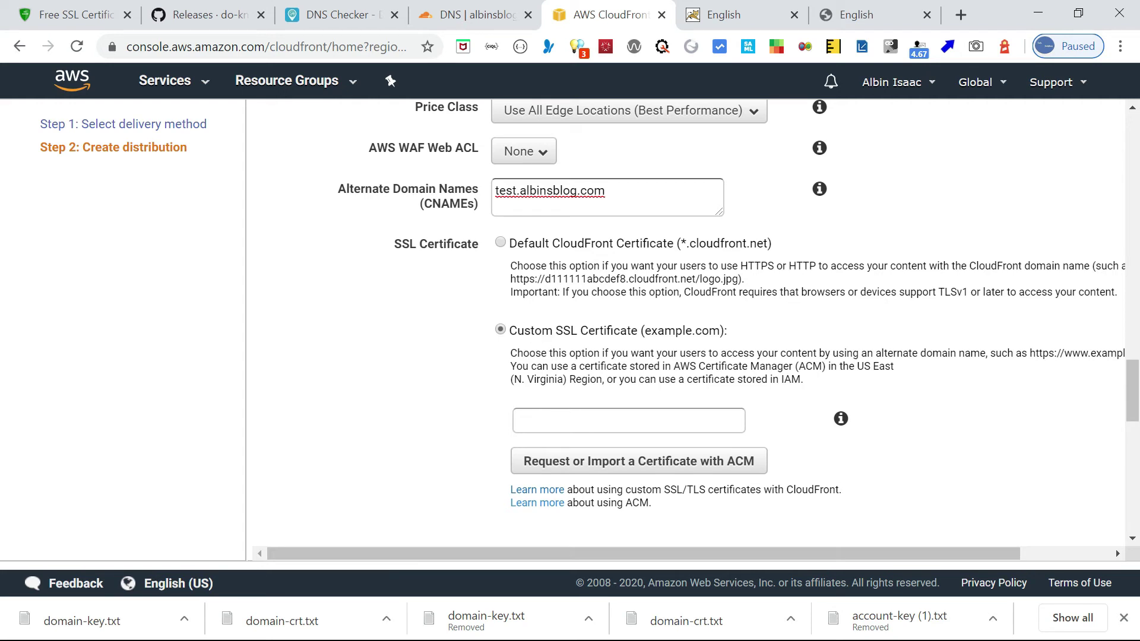
pyautogui.click(638, 422)
pyautogui.click(600, 464)
pyautogui.moveTo(1132, 380); pyautogui.dragTo(1133, 501)
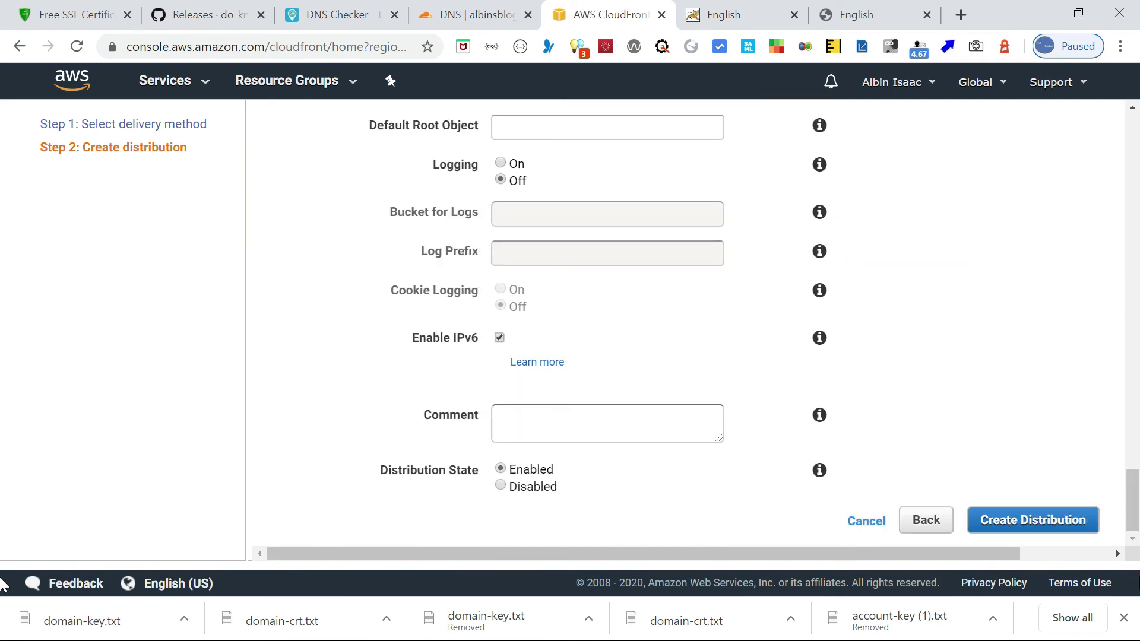
pyautogui.click(1018, 520)
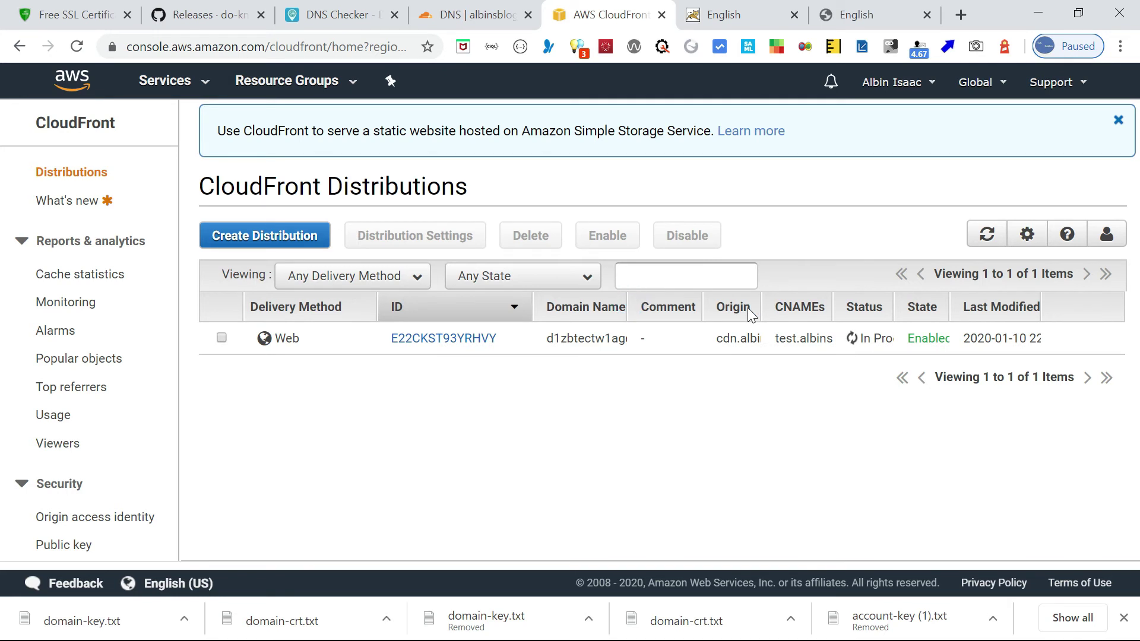
# Widen the Domain Name column of the CloudFront distributions list and copy the new distribution's full domain name
pyautogui.moveTo(628, 306); pyautogui.dragTo(788, 311)
pyautogui.moveTo(722, 340); pyautogui.dragTo(544, 338)
pyautogui.hotkey('ctrl', 'c')
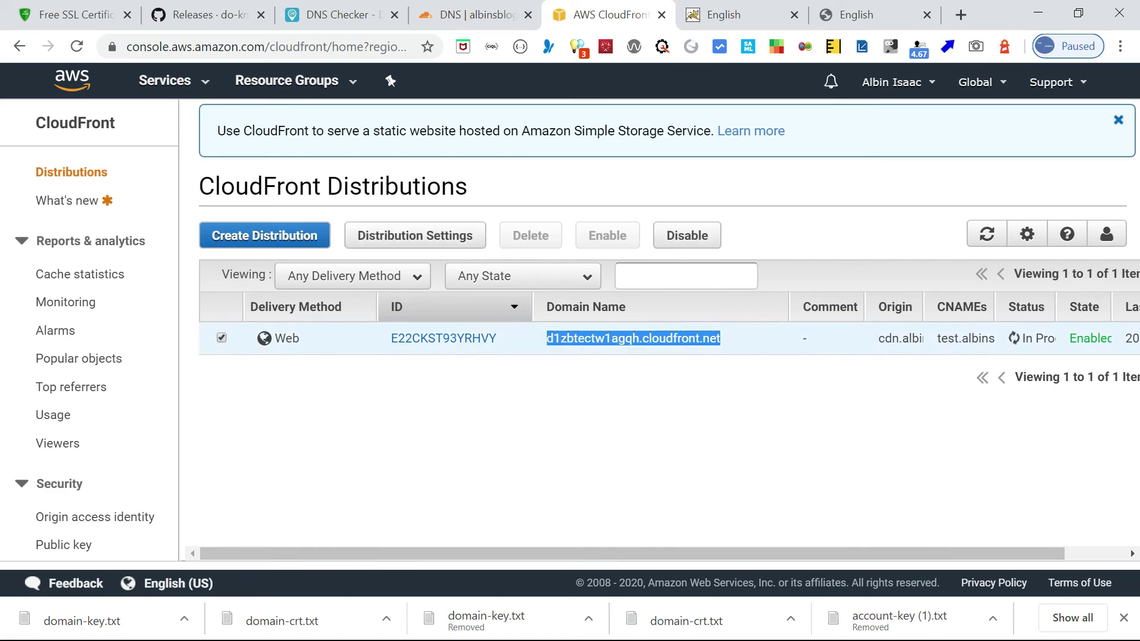
# Delete the A record named test from the albinsblog.com DNS records in Cloudflare
pyautogui.click(479, 20)
pyautogui.moveTo(1132, 211); pyautogui.dragTo(1131, 260)
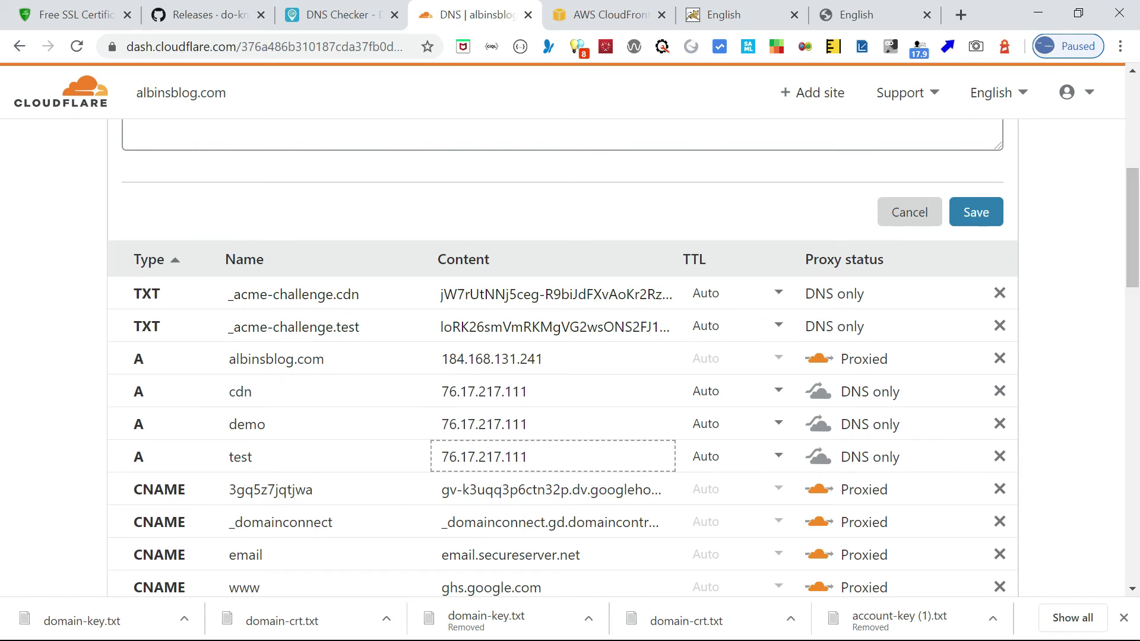
pyautogui.click(518, 457)
pyautogui.click(153, 462)
pyautogui.click(1000, 457)
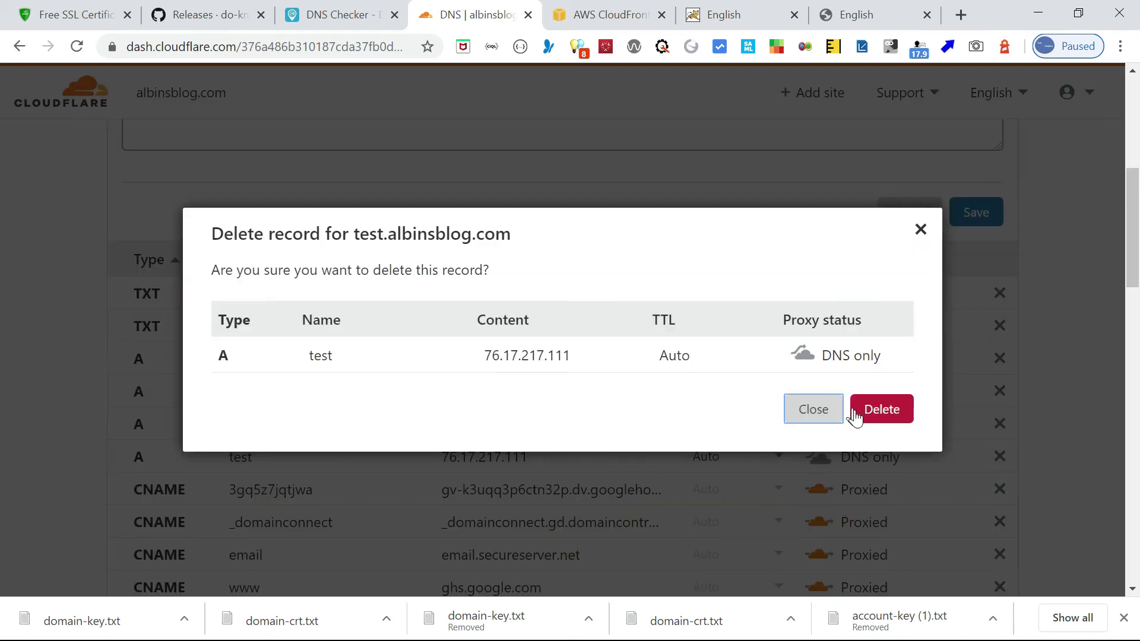
pyautogui.click(882, 410)
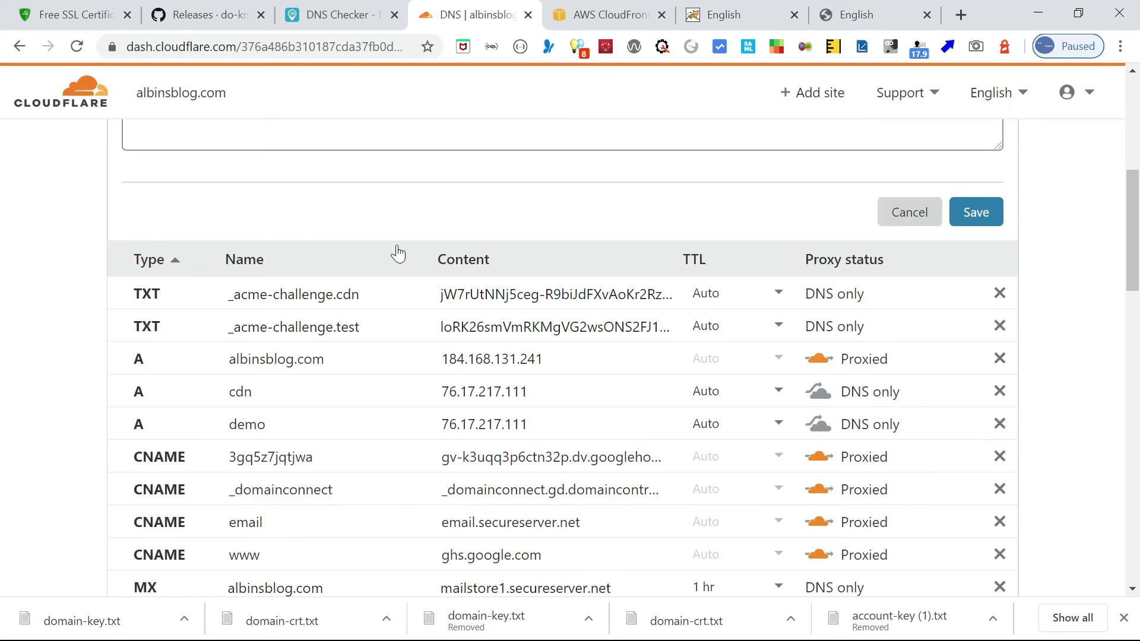
# Add a CNAME record named test with the target d1zbtectw1agqh.cloudfront.net and the proxy status DNS only
pyautogui.scroll(4, 6, 160)
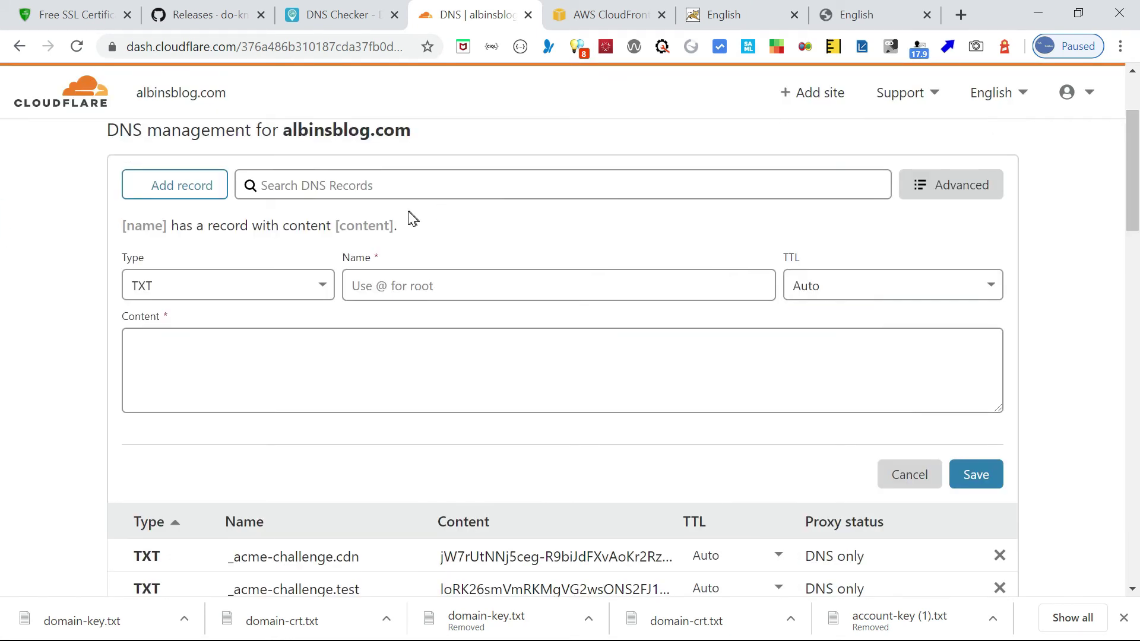
pyautogui.click(308, 287)
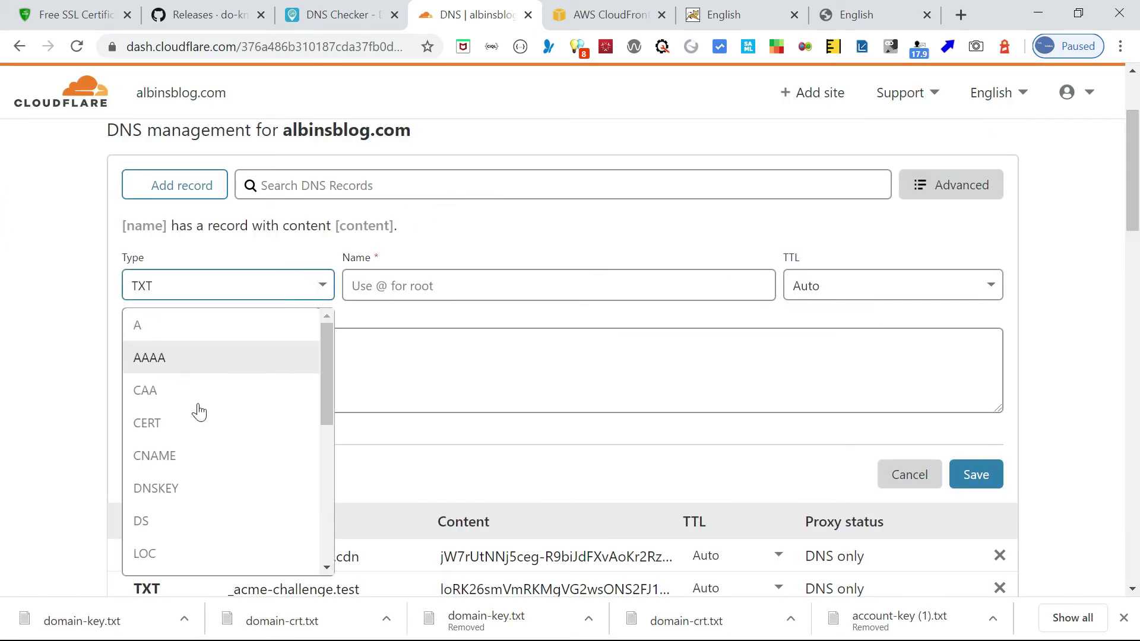
pyautogui.click(184, 458)
pyautogui.click(386, 285)
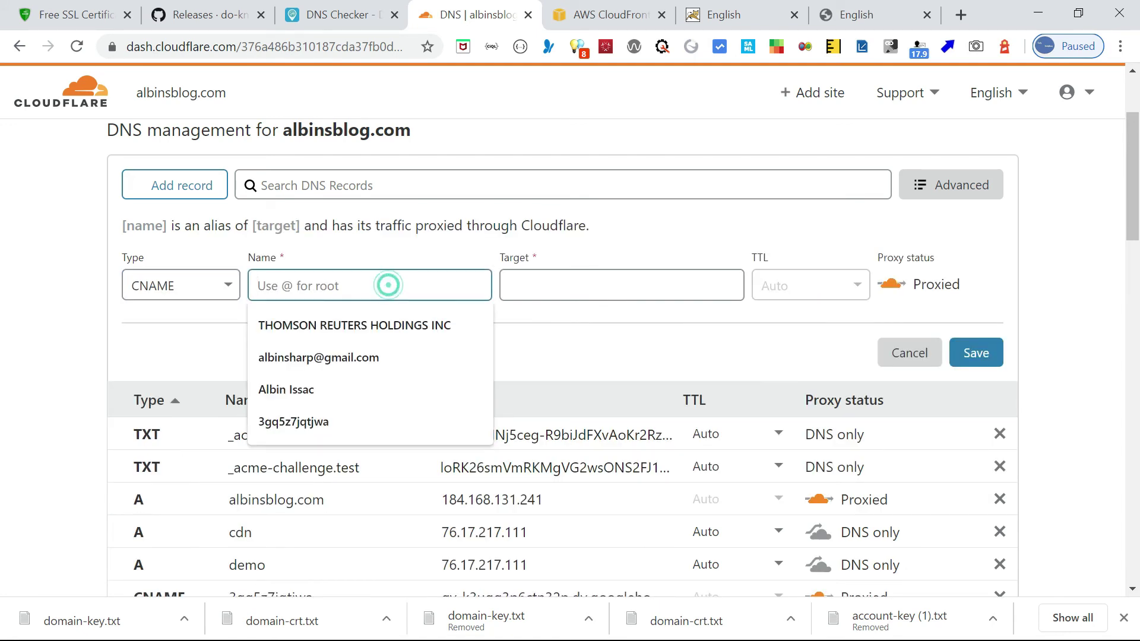
pyautogui.write('test')
pyautogui.click(624, 280)
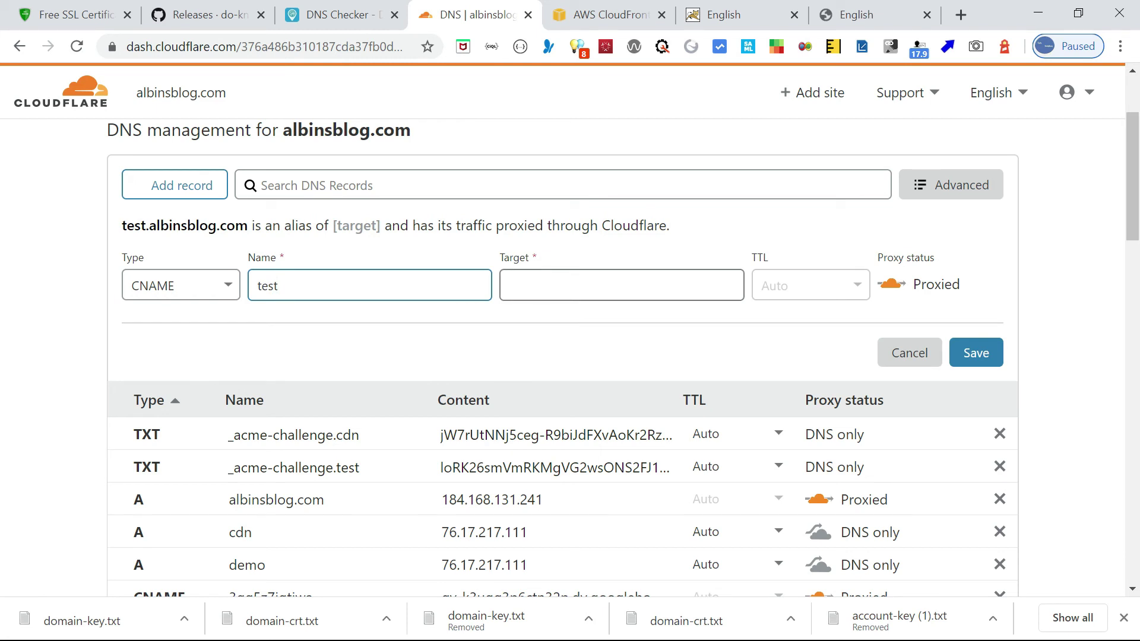
pyautogui.hotkey('ctrl', 'v')
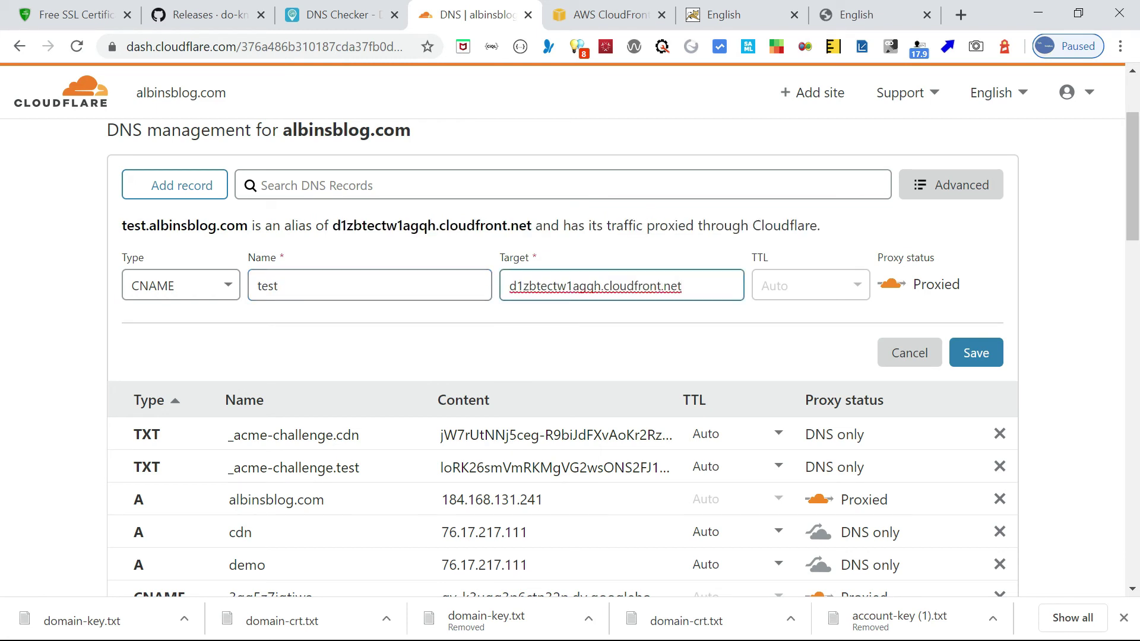
pyautogui.click(892, 287)
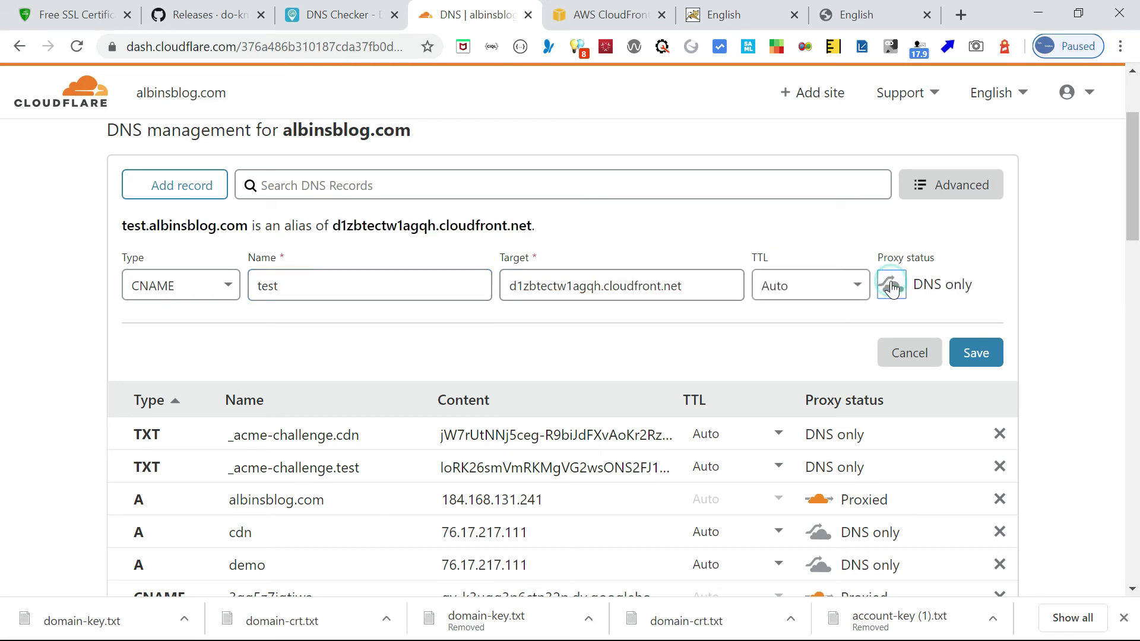
pyautogui.click(969, 354)
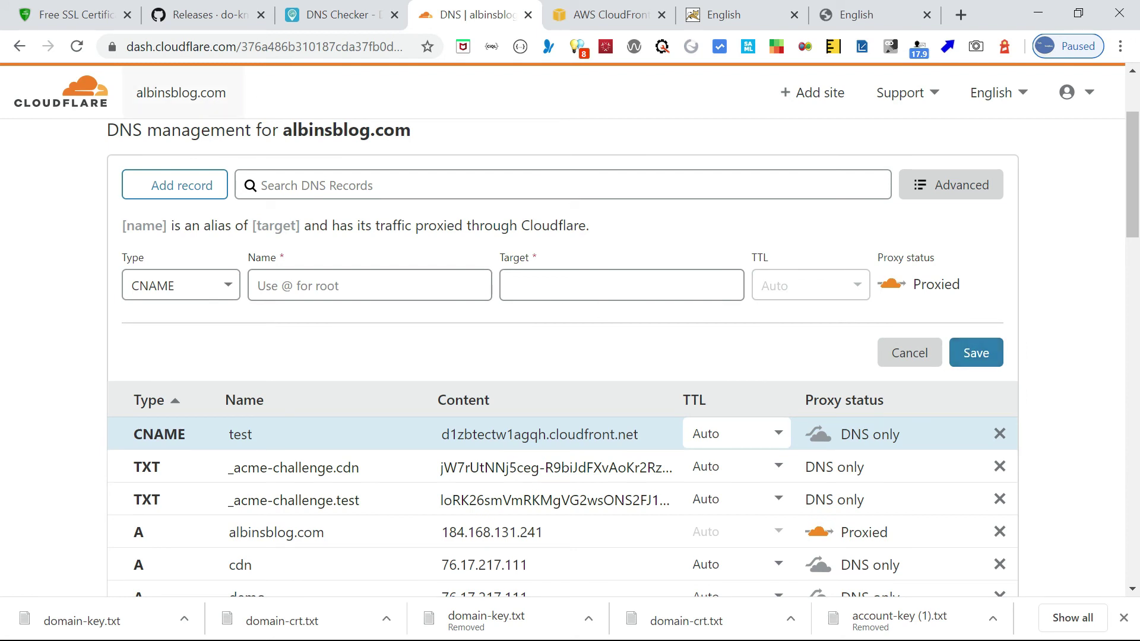
# Look up the CNAME record of test.albinsblog.com on DNS Checker
pyautogui.click(321, 15)
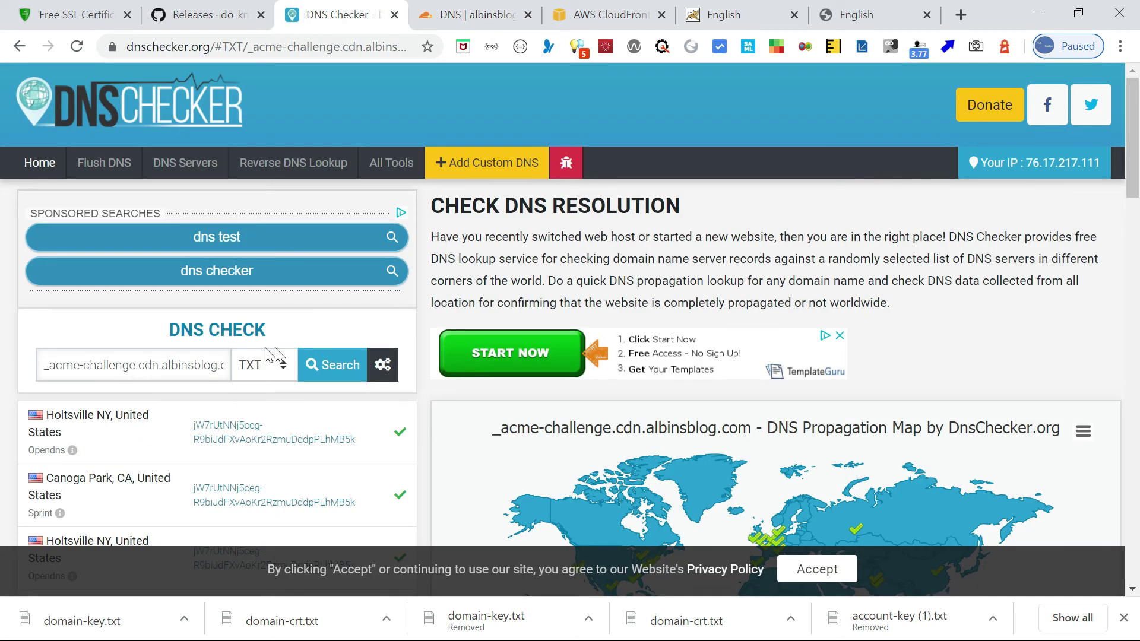
pyautogui.click(196, 365)
pyautogui.hotkey('ctrl', 'a')
pyautogui.write('tes')
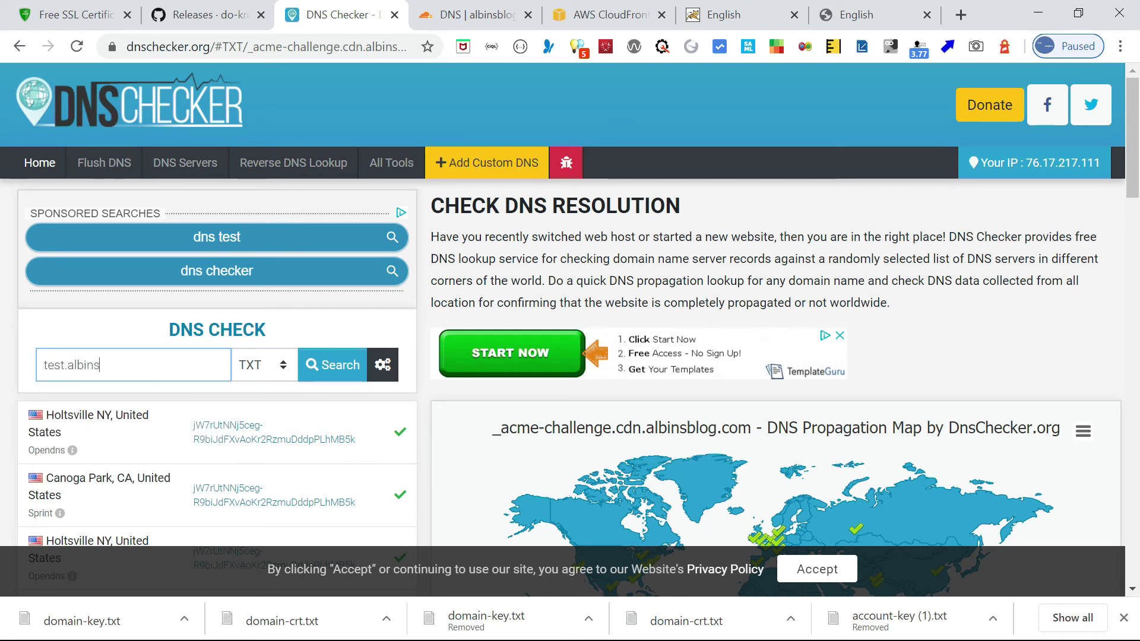
pyautogui.write('t.albinsblog.com')
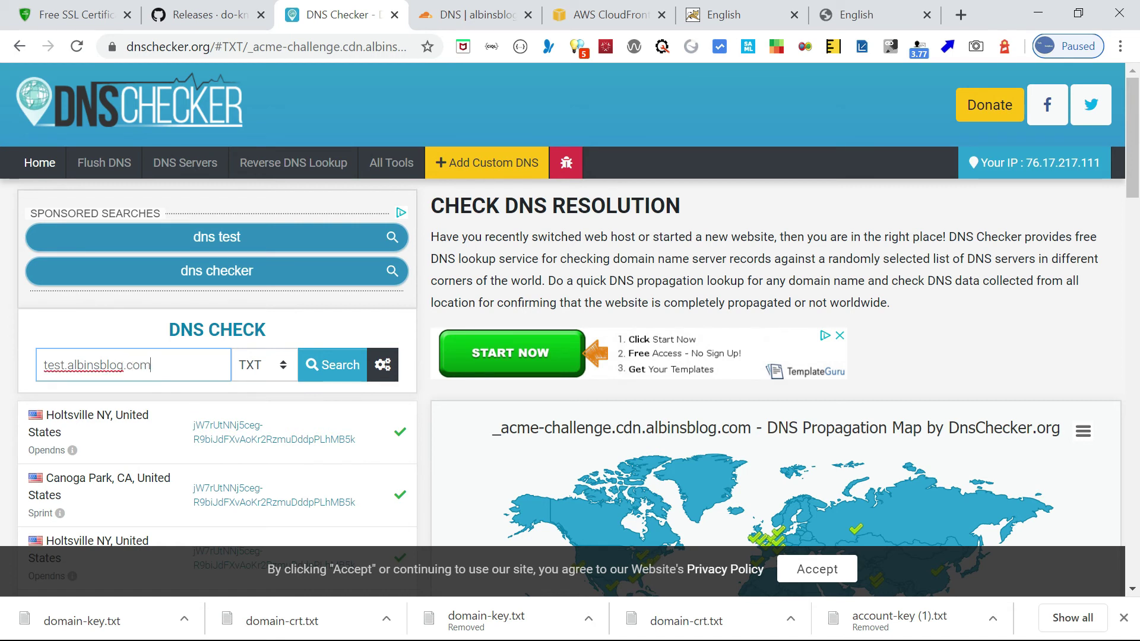
pyautogui.click(275, 365)
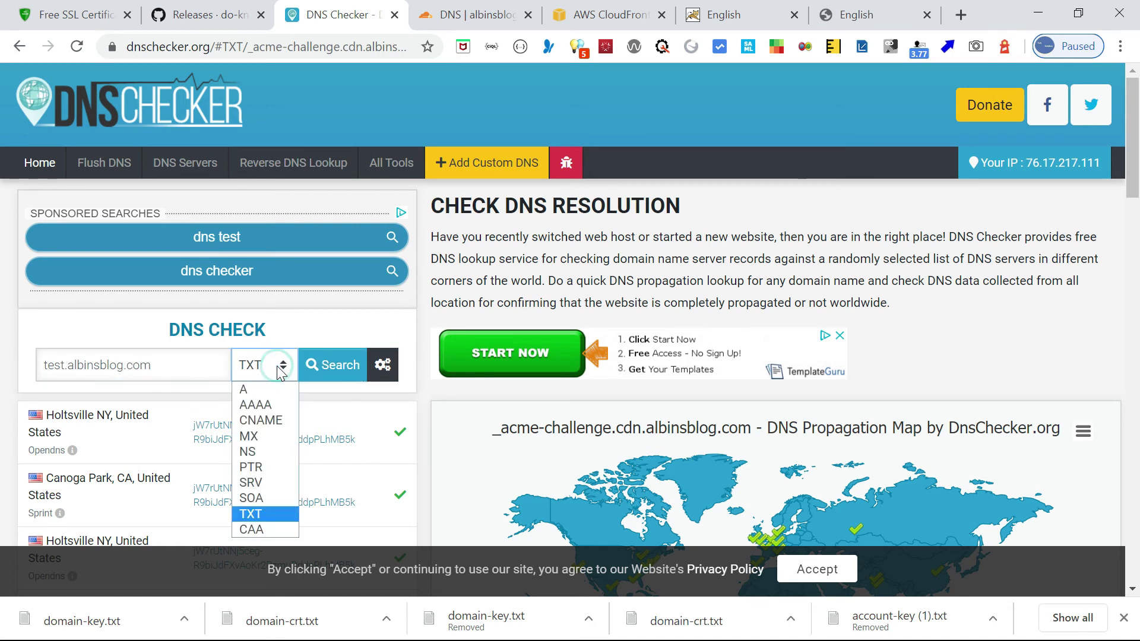
pyautogui.click(261, 420)
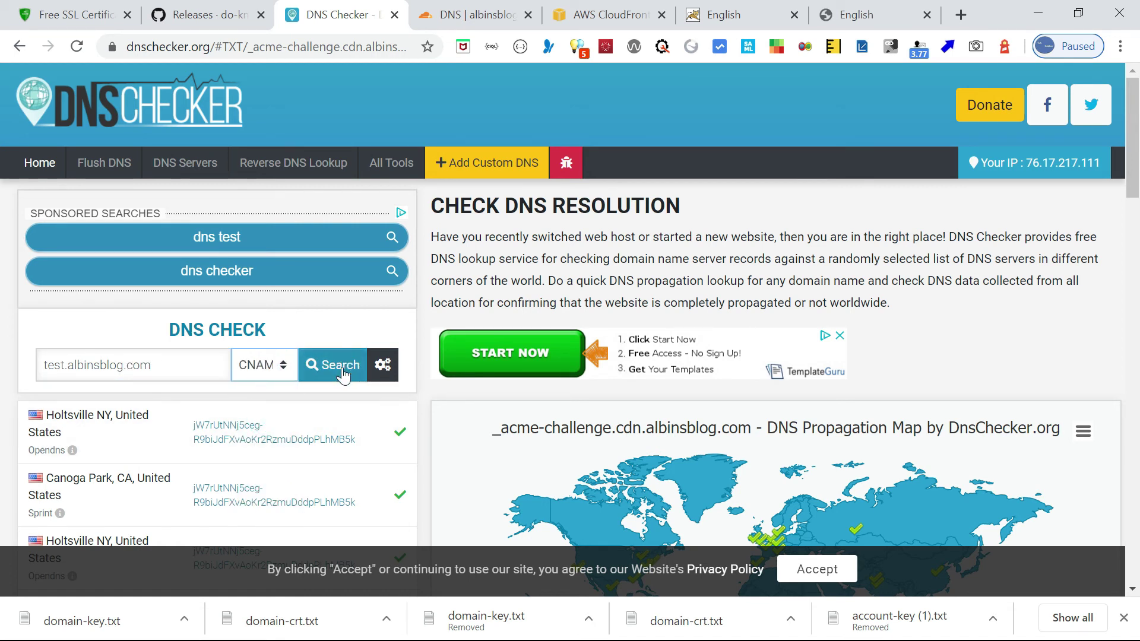
pyautogui.click(343, 373)
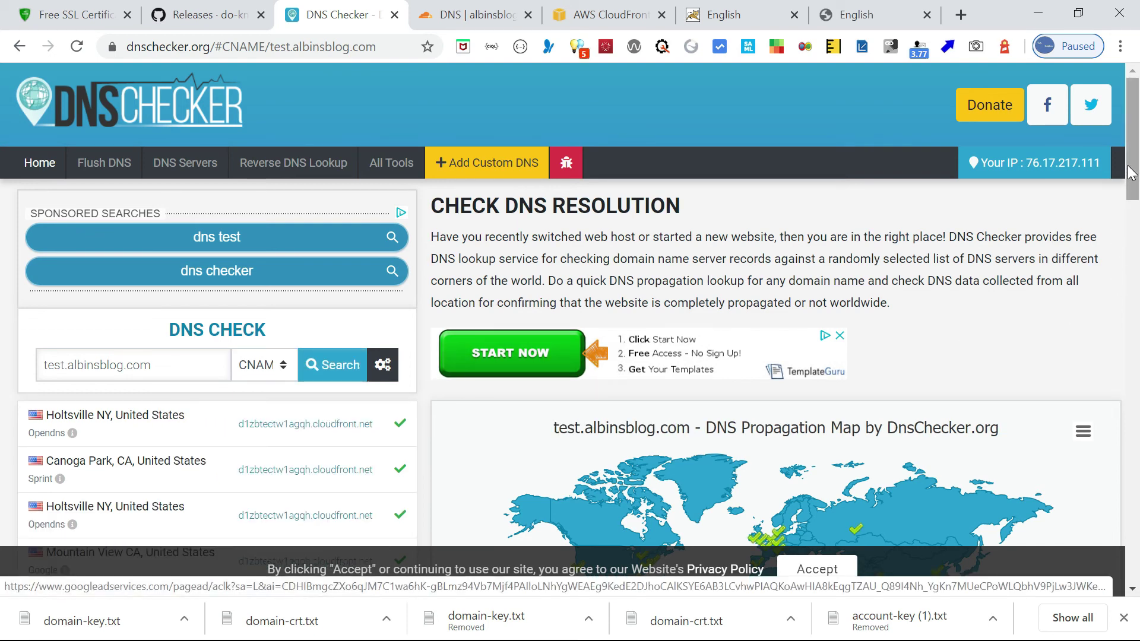
# Load test.albinsblog.com in a new incognito window
pyautogui.moveTo(166, 368); pyautogui.dragTo(44, 366)
pyautogui.hotkey('ctrl', 'c')
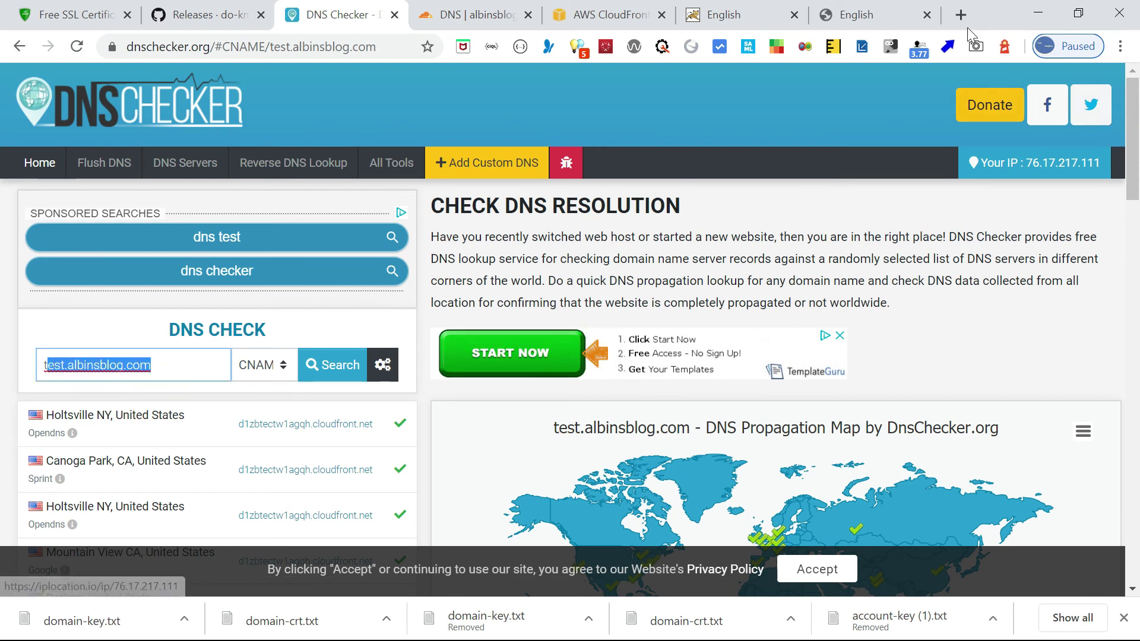
pyautogui.click(1121, 46)
pyautogui.click(1003, 113)
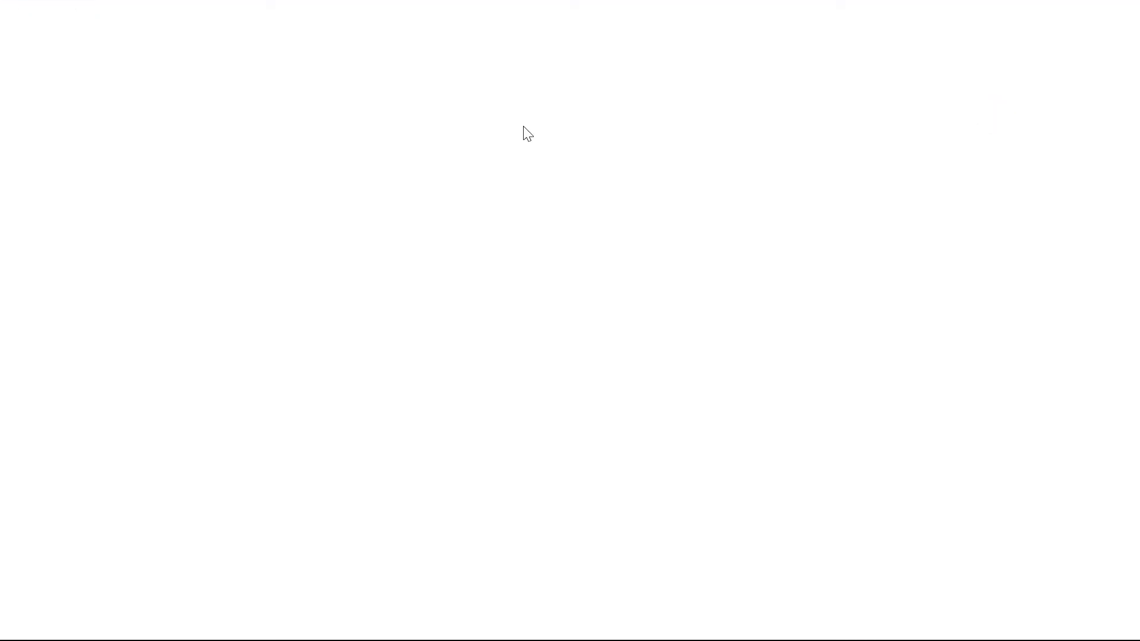
pyautogui.hotkey('ctrl', 'v')
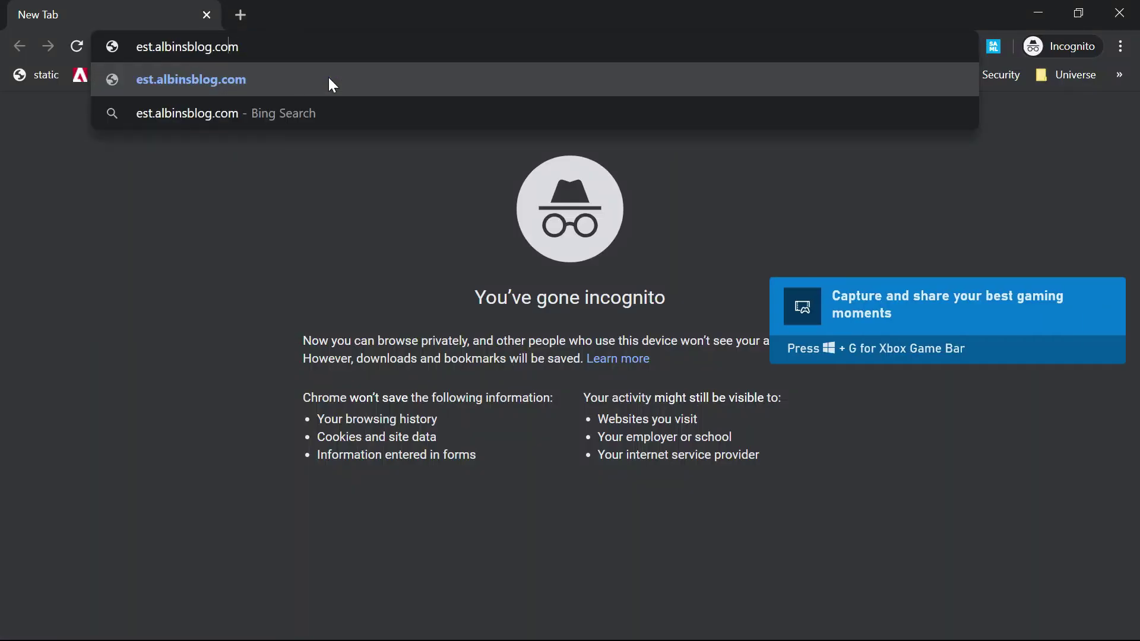
pyautogui.write('te')
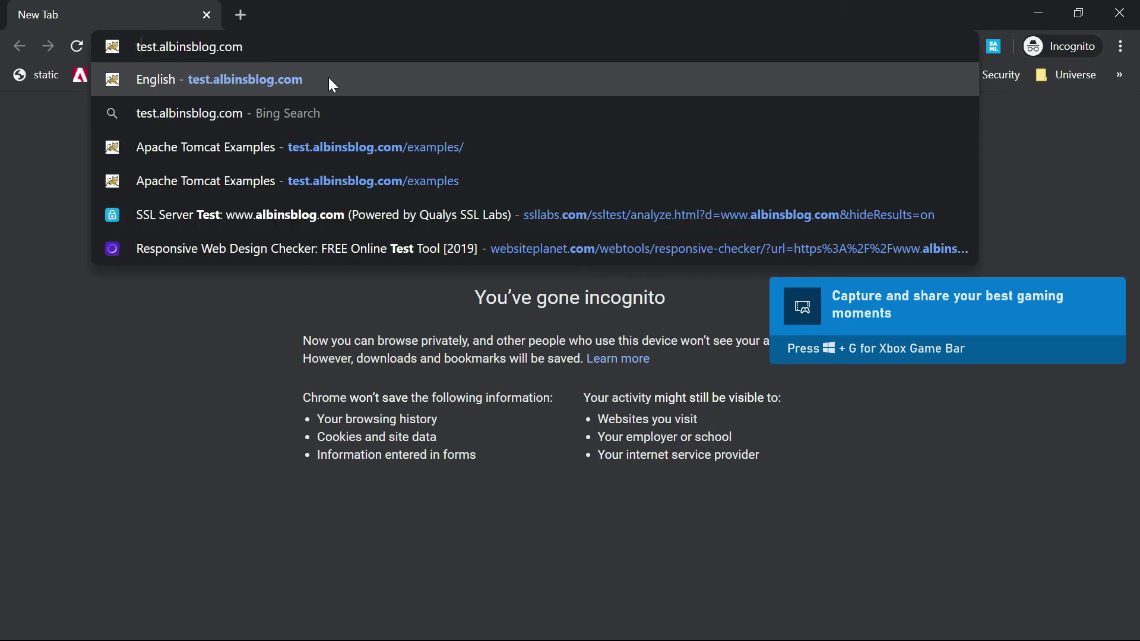
pyautogui.press('BackSpace')
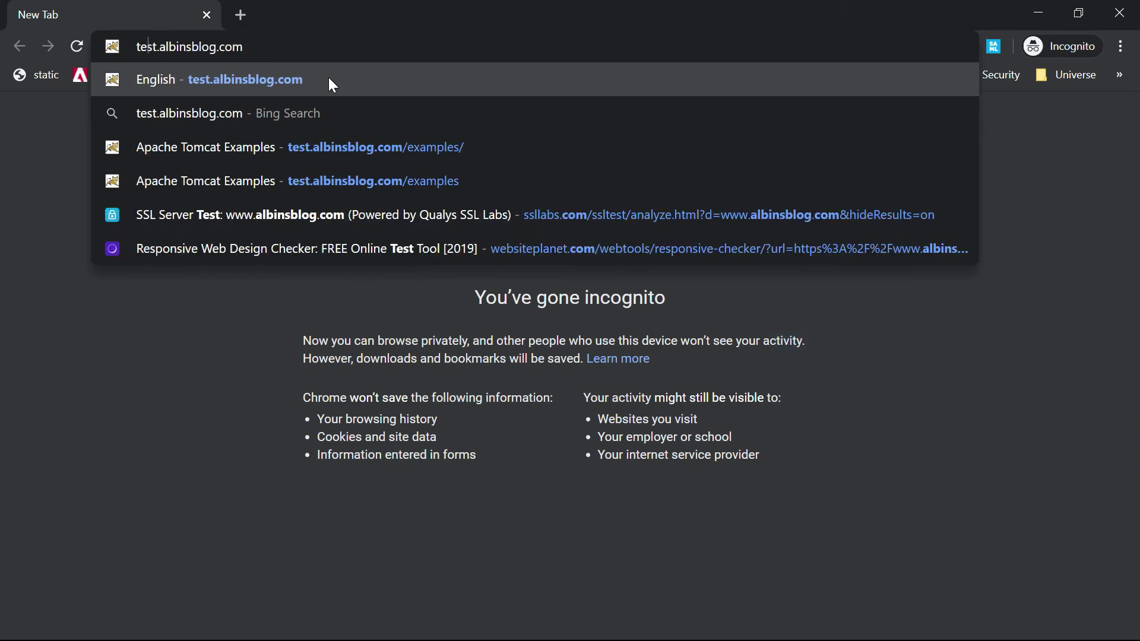
pyautogui.press('Return')
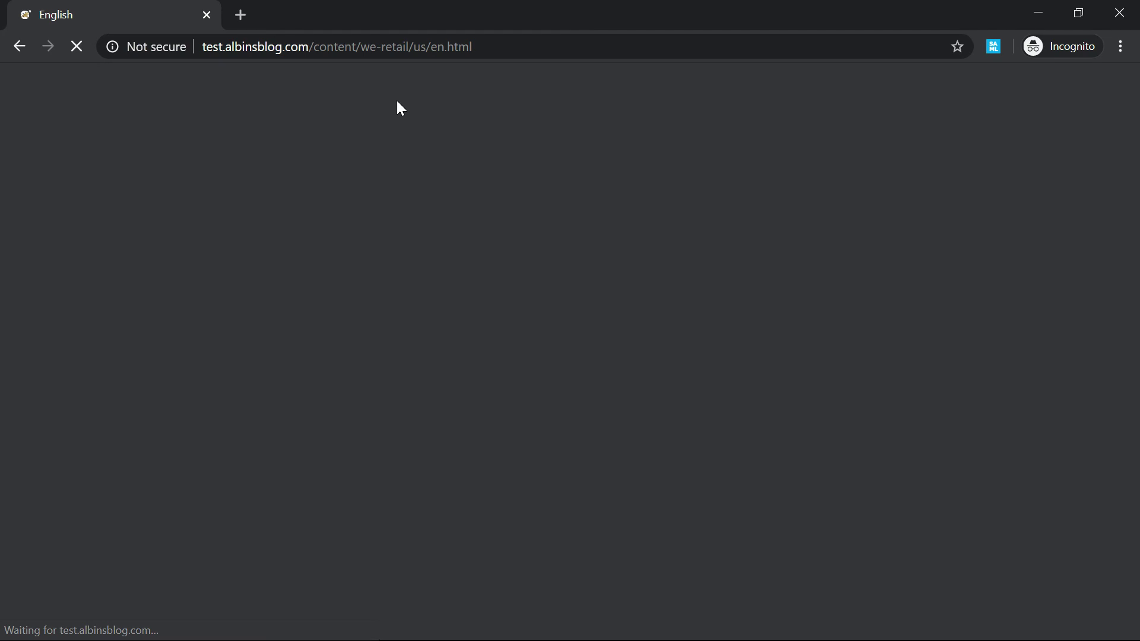
# Open the developer tools for the page and examine the headers of the first test.albinsblog.com network request
pyautogui.rightClick(378, 174)
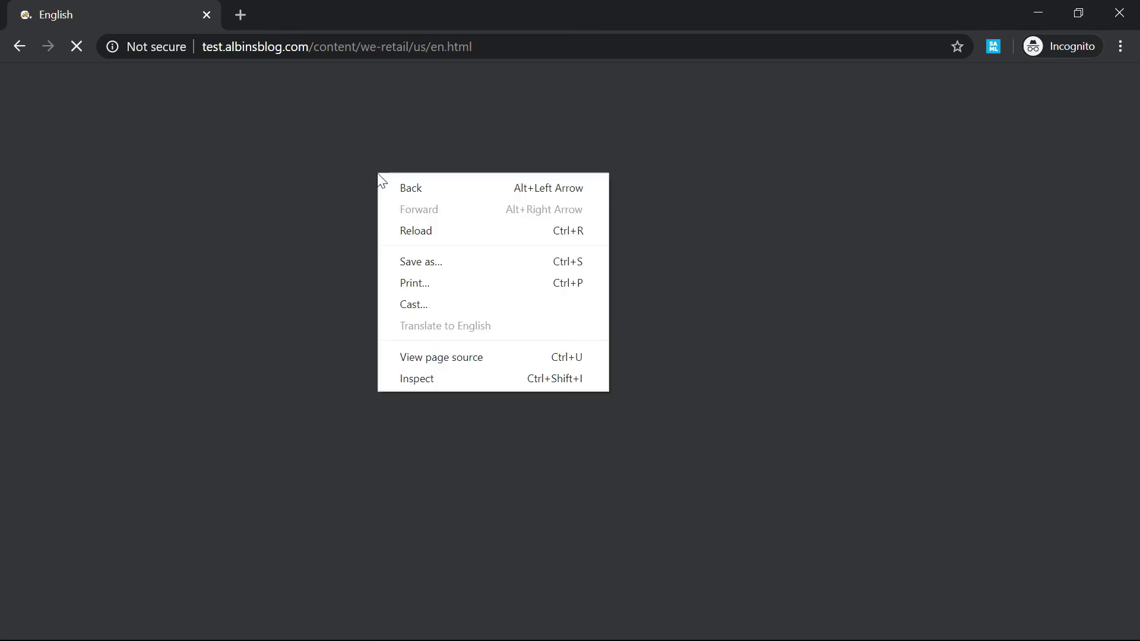
pyautogui.click(418, 381)
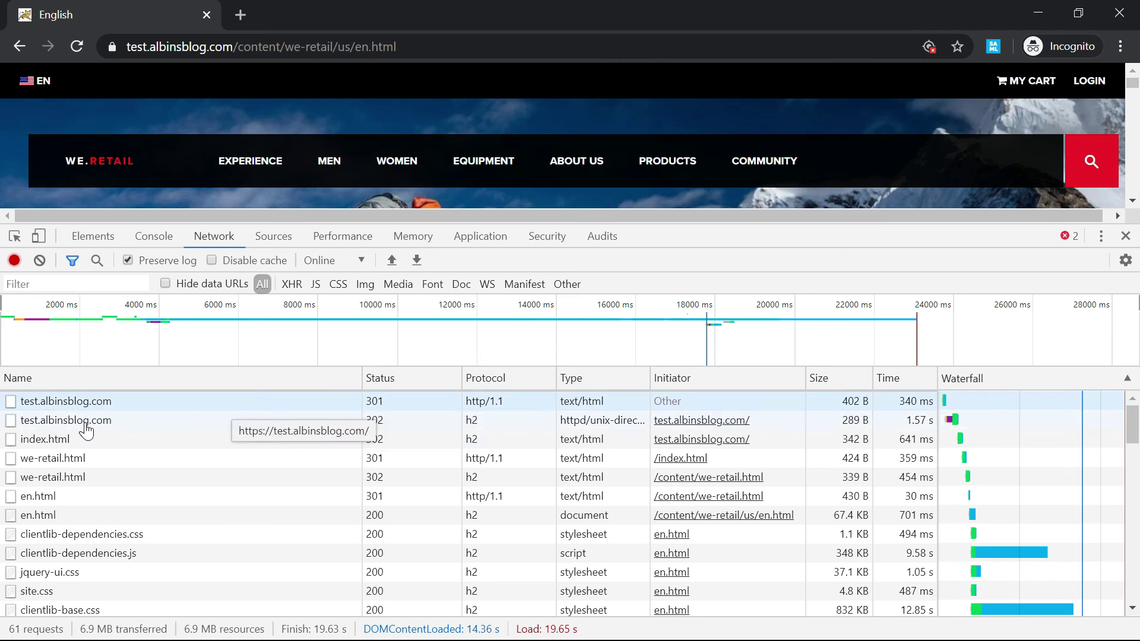
pyautogui.click(65, 401)
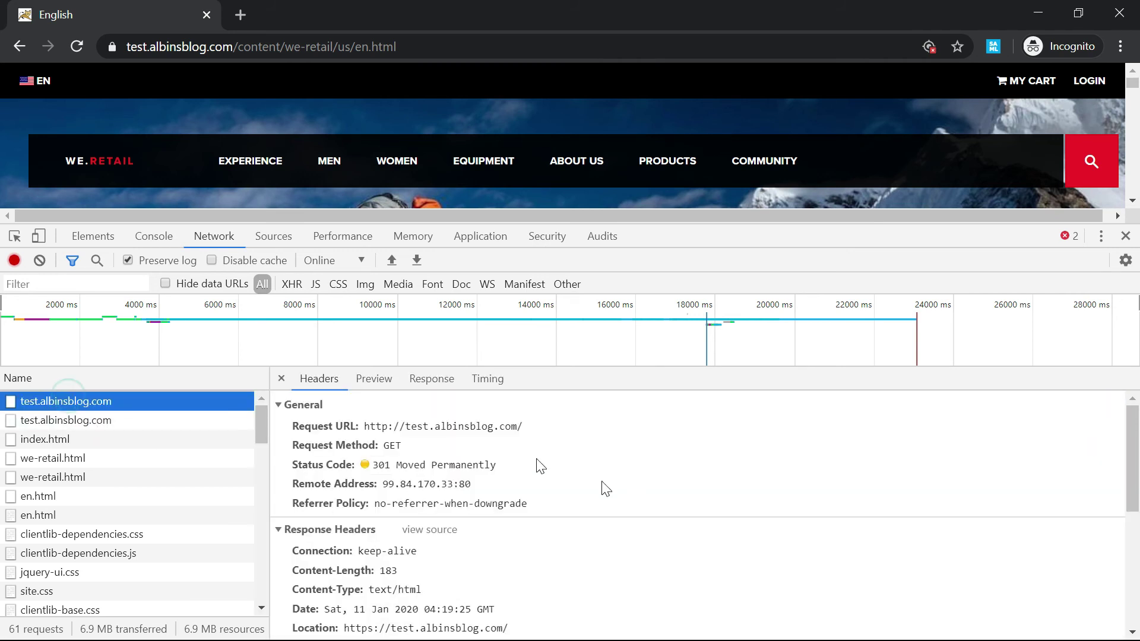
pyautogui.moveTo(1133, 430); pyautogui.dragTo(1127, 502)
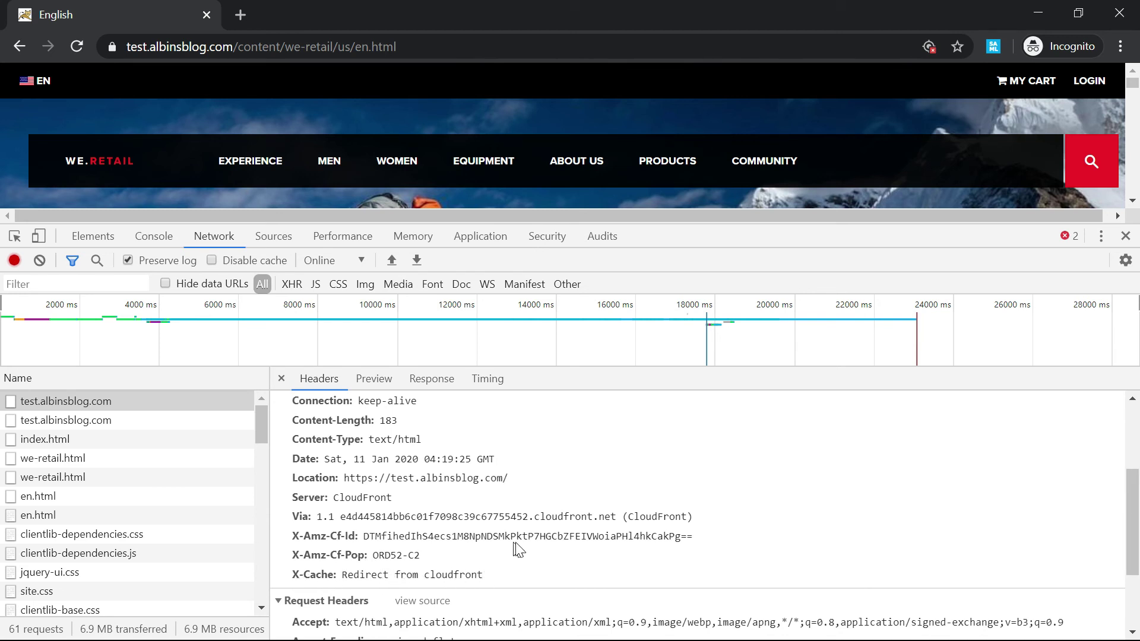
pyautogui.click(281, 378)
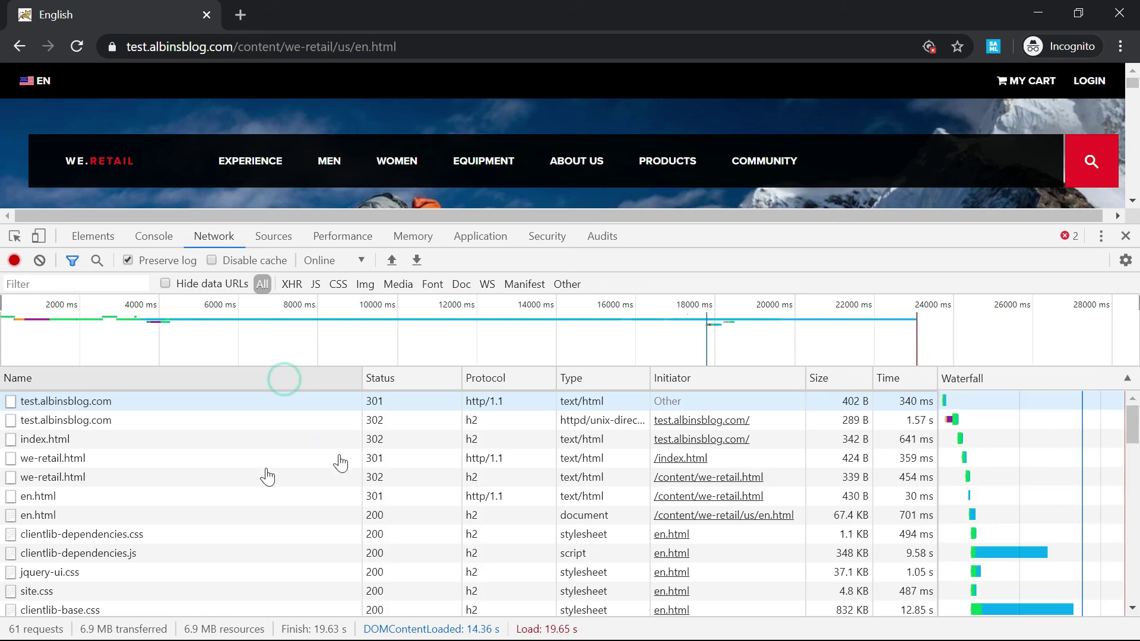
# Examine the headers of the second test.albinsblog.com request and of both we-retail.html requests
pyautogui.click(90, 423)
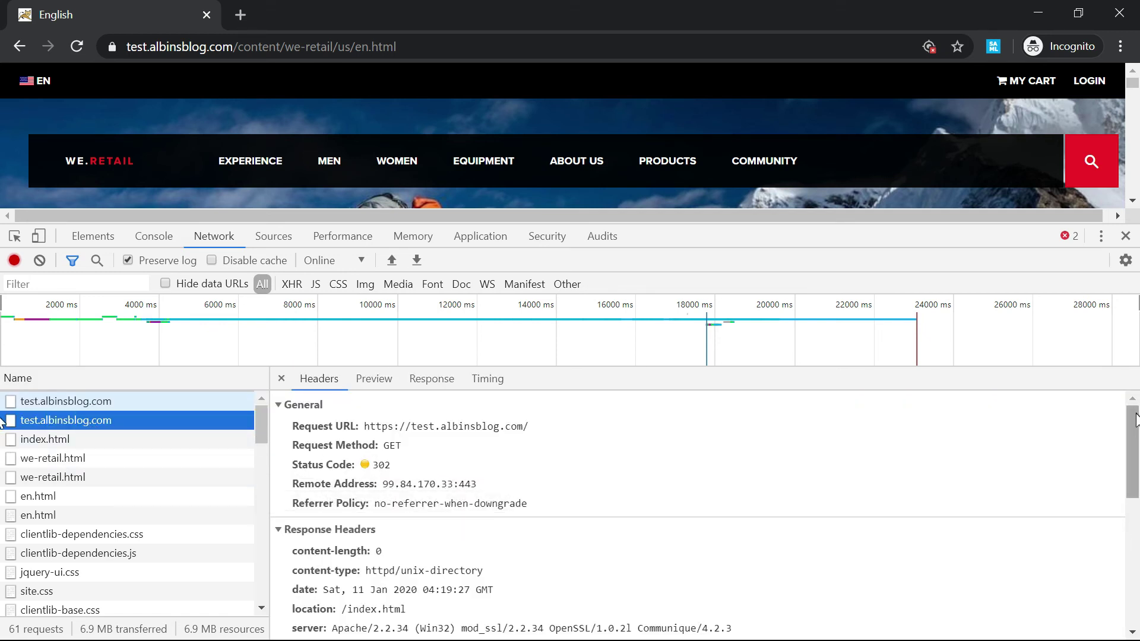
pyautogui.moveTo(1134, 437); pyautogui.dragTo(1135, 478)
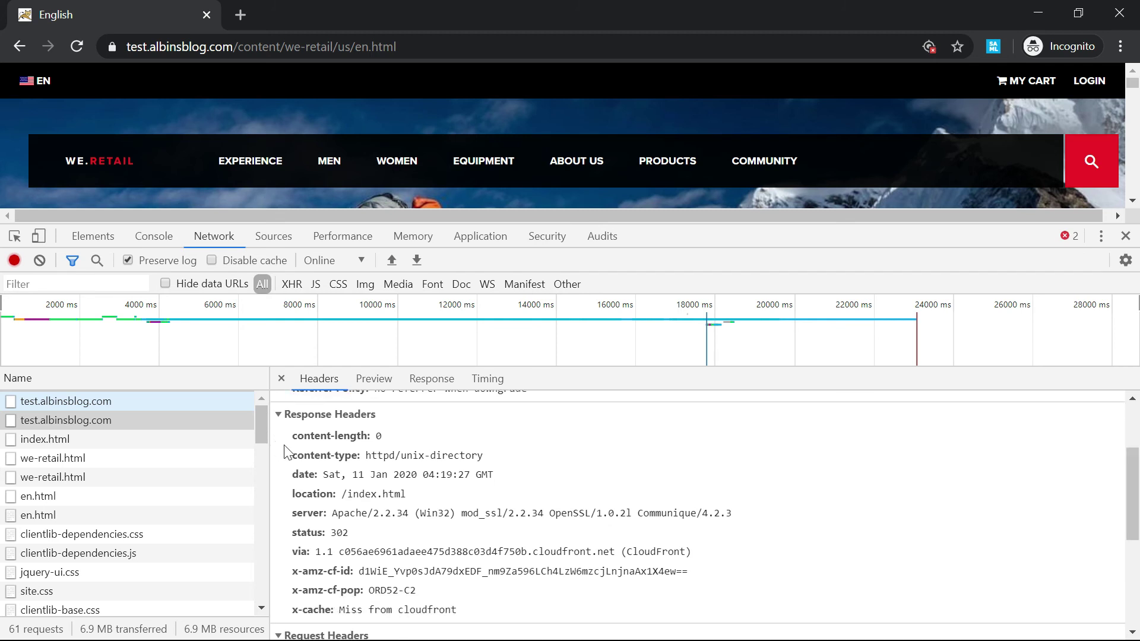
pyautogui.click(54, 462)
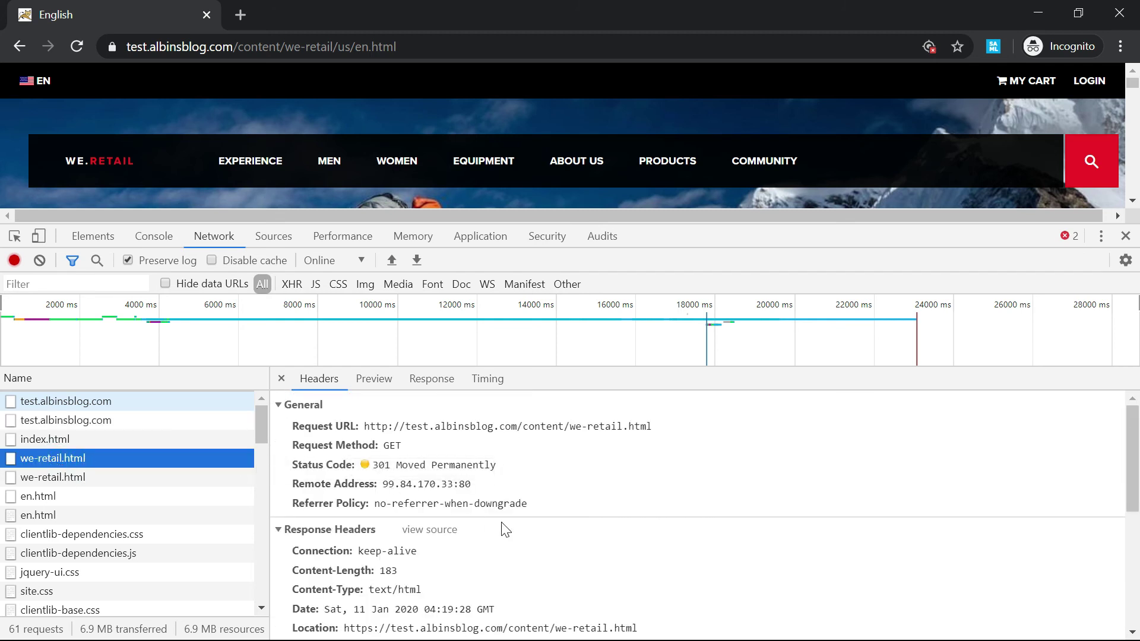
pyautogui.click(47, 481)
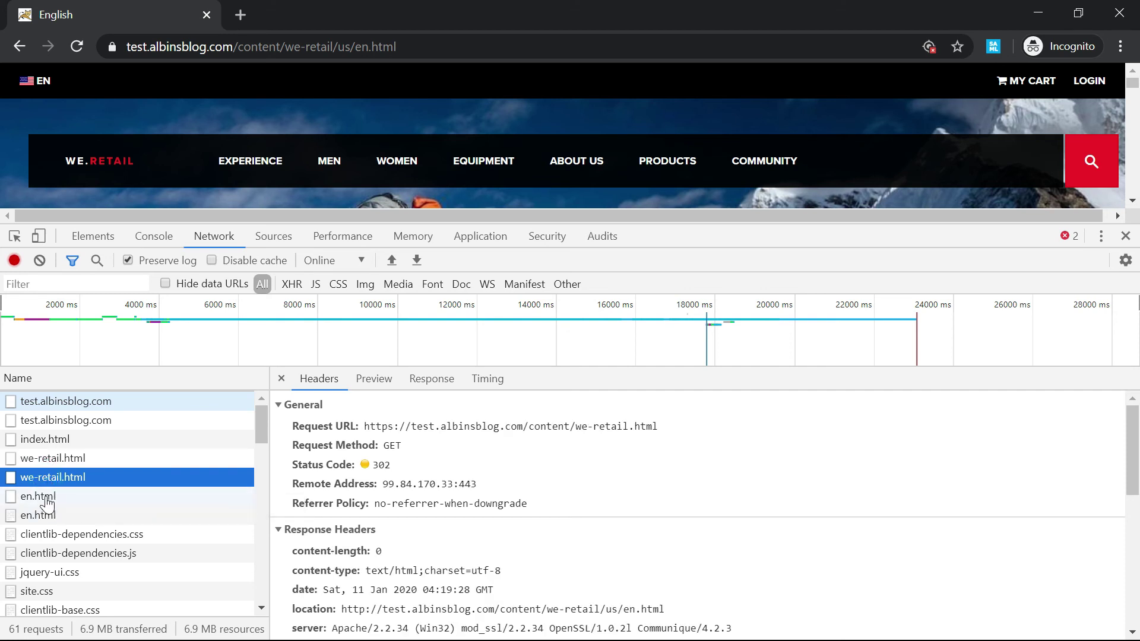
# Examine the headers of the two en.html requests, including the CloudFront cache header of the second one
pyautogui.click(46, 499)
pyautogui.moveTo(1133, 472); pyautogui.dragTo(1133, 490)
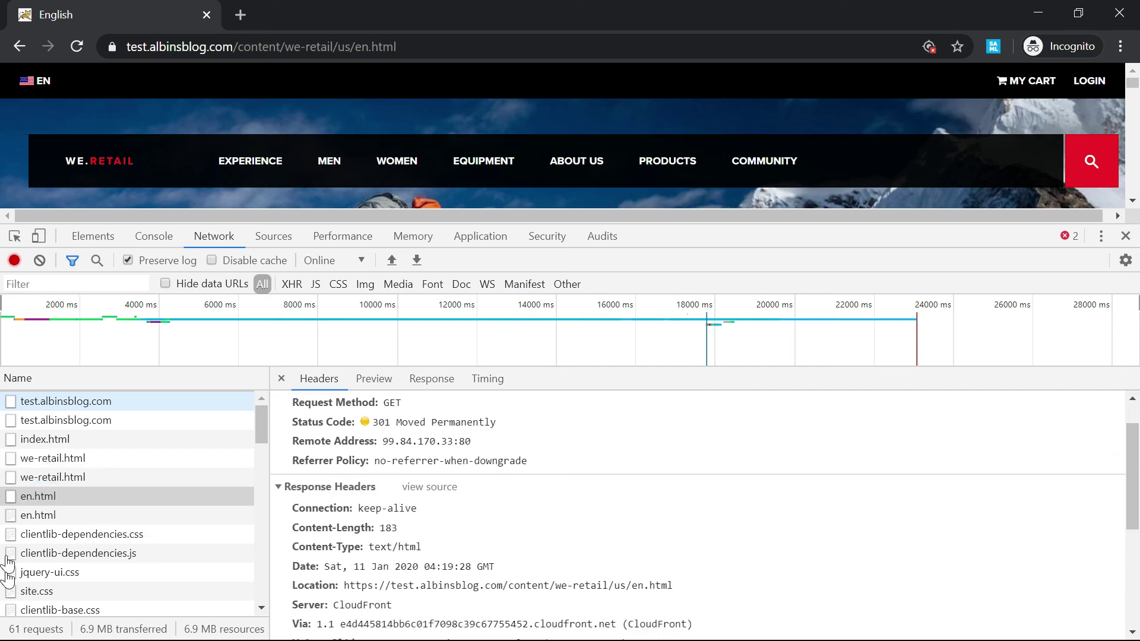
pyautogui.doubleClick(52, 521)
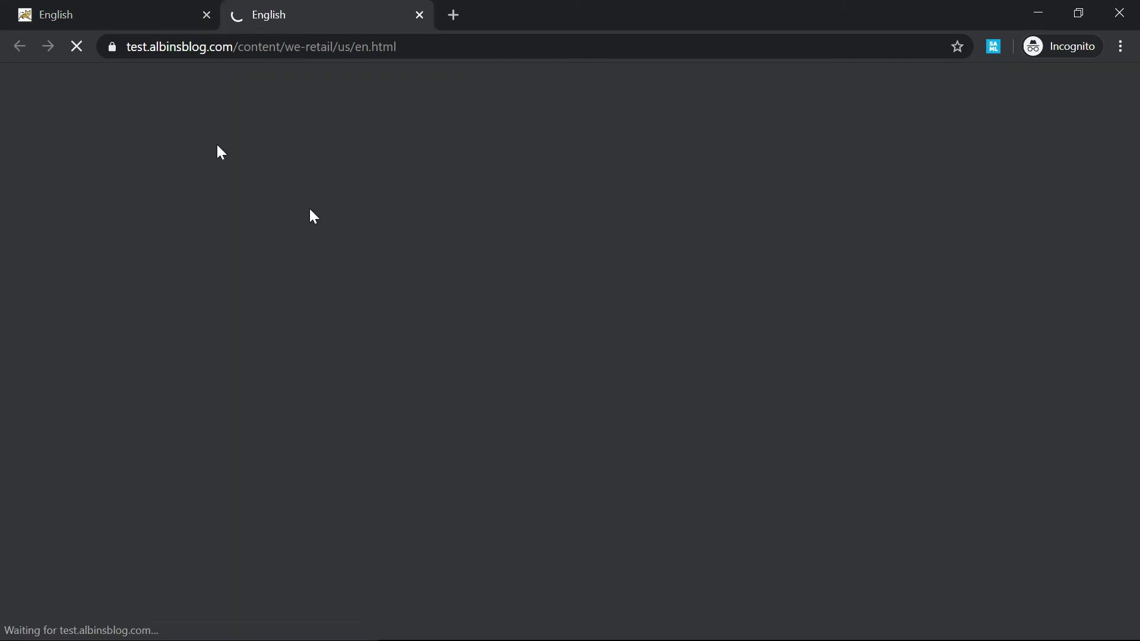
pyautogui.click(114, 14)
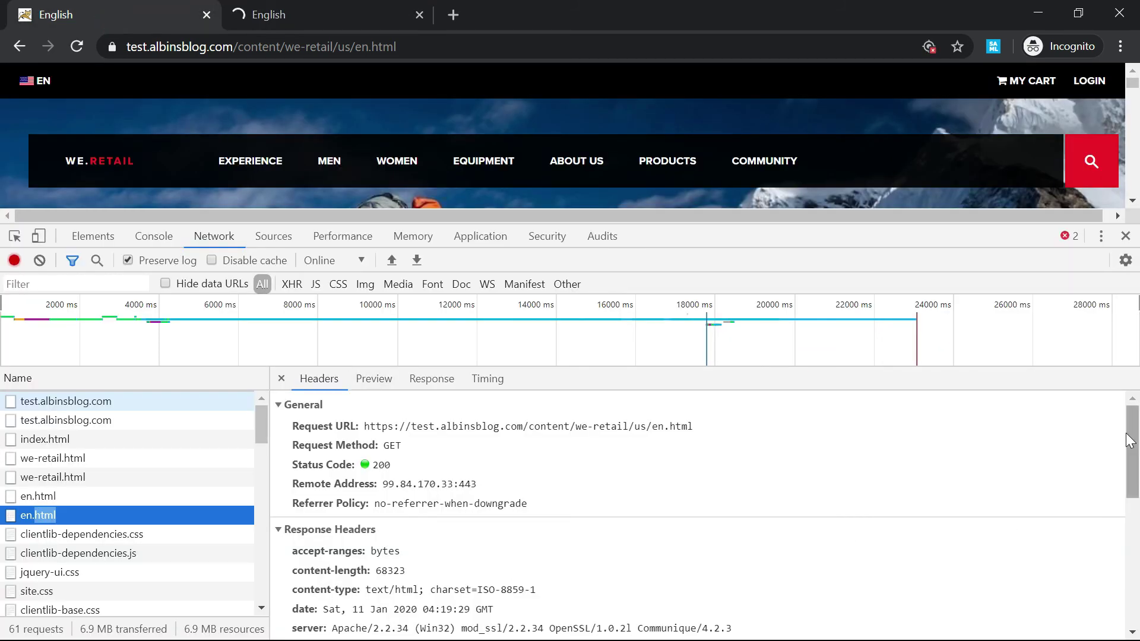
pyautogui.moveTo(1132, 443); pyautogui.dragTo(1130, 498)
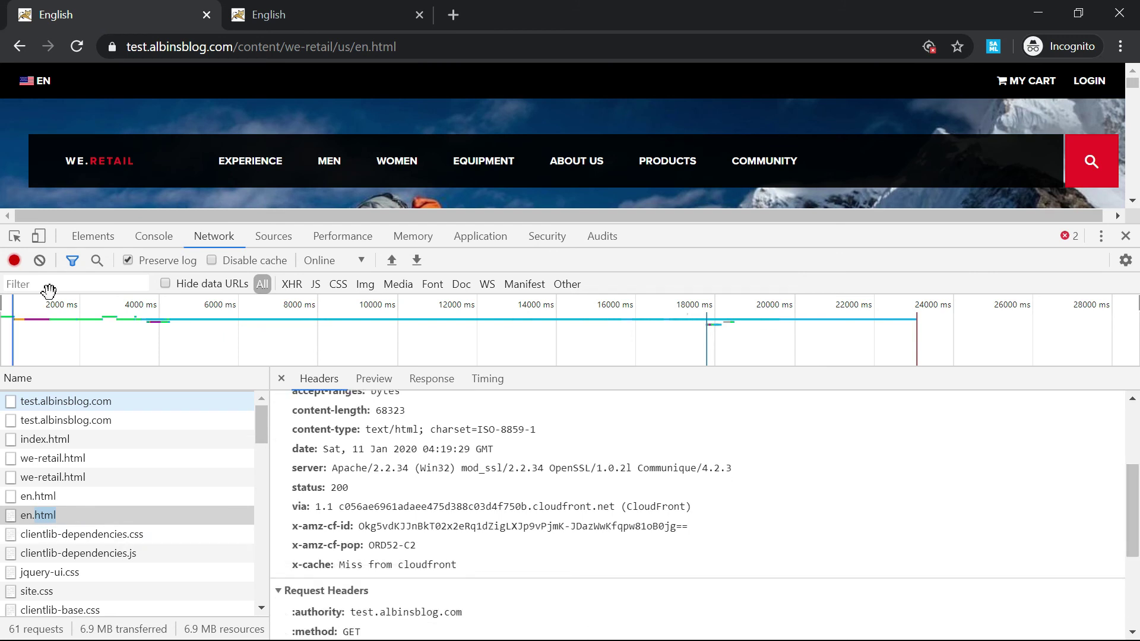
# Clear the network log, reload the page and examine the new en.html request's CloudFront response headers
pyautogui.click(40, 260)
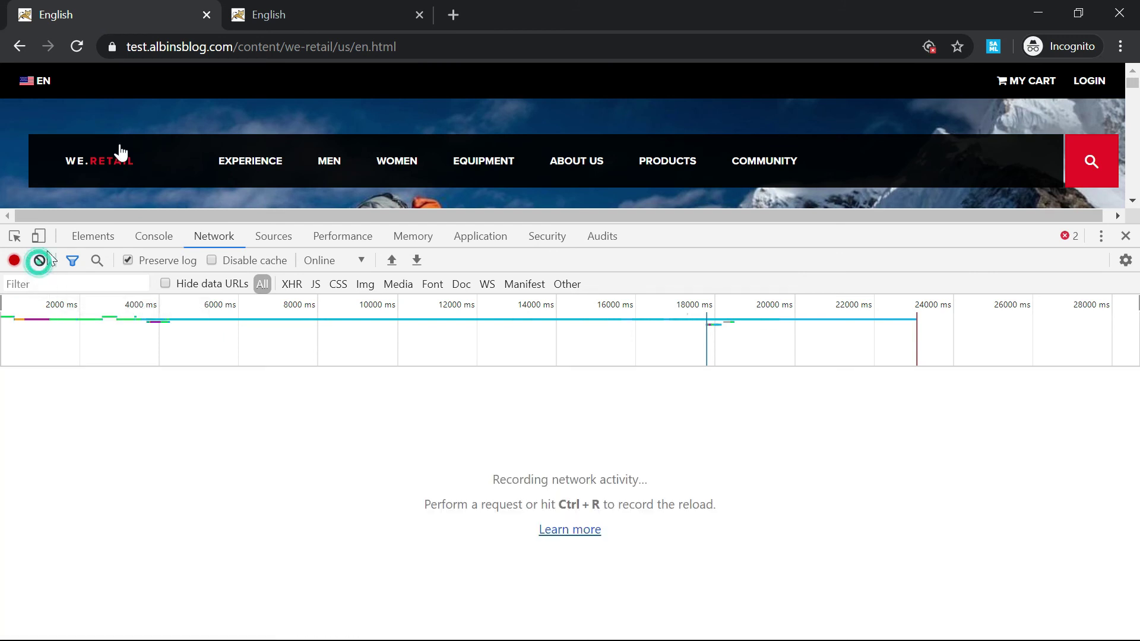
pyautogui.click(77, 46)
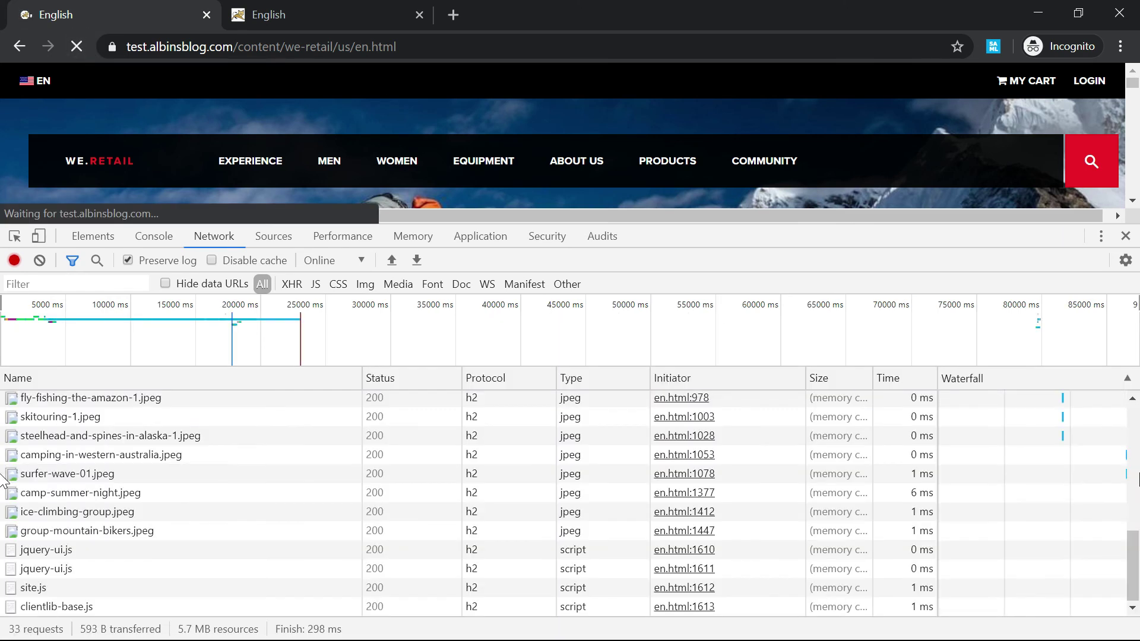
pyautogui.scroll(10, 3, 451)
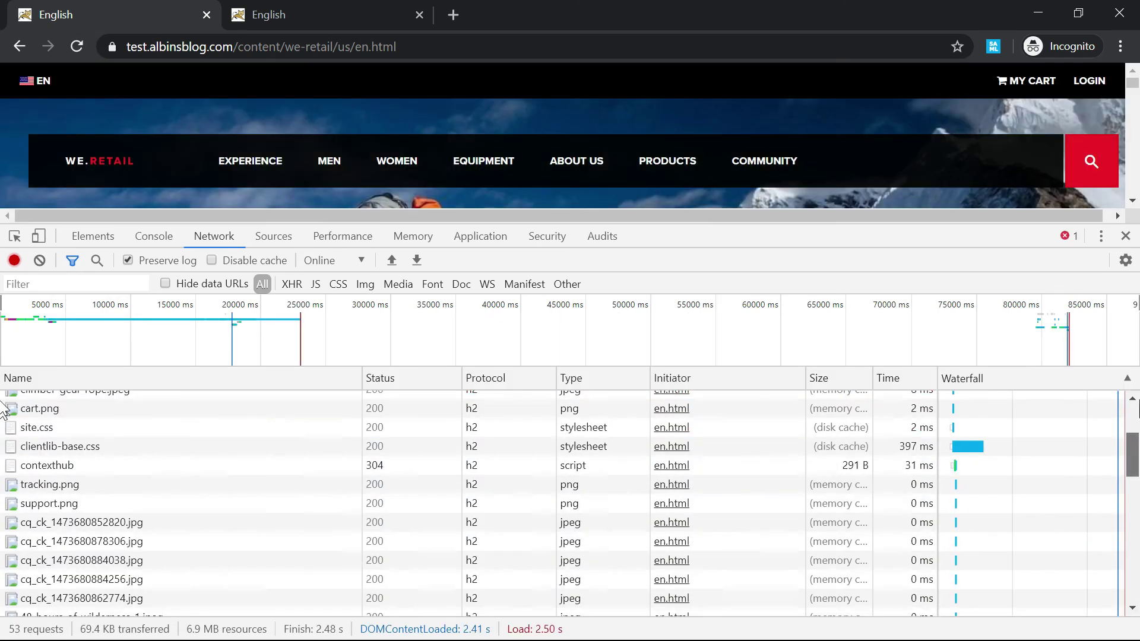
pyautogui.click(38, 402)
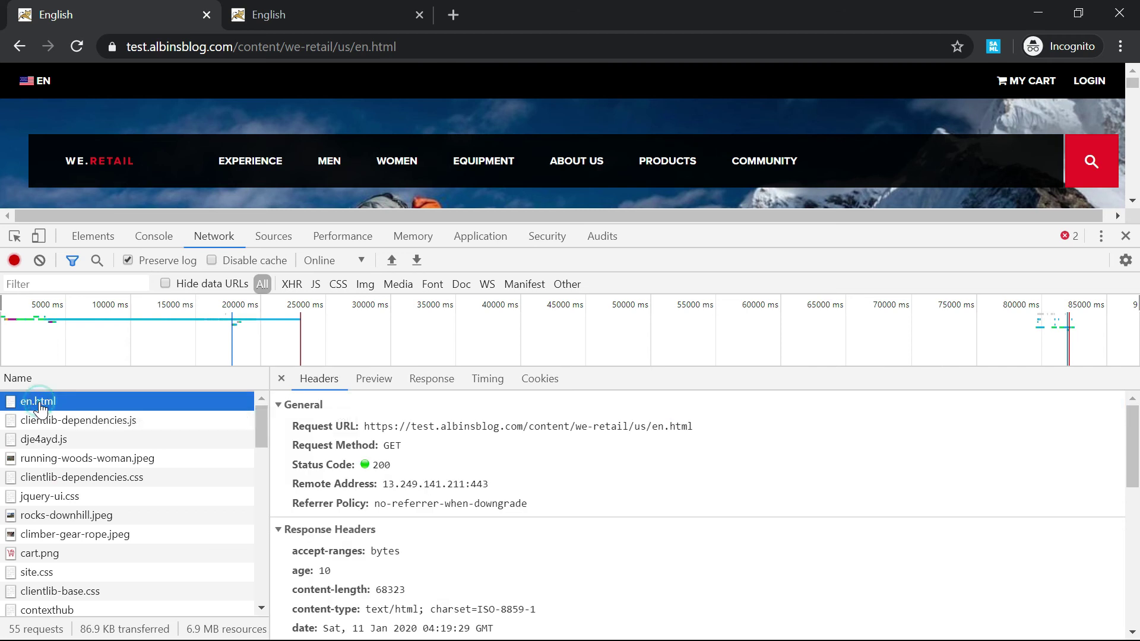
pyautogui.click(1127, 440)
pyautogui.scroll(-3, 1128, 472)
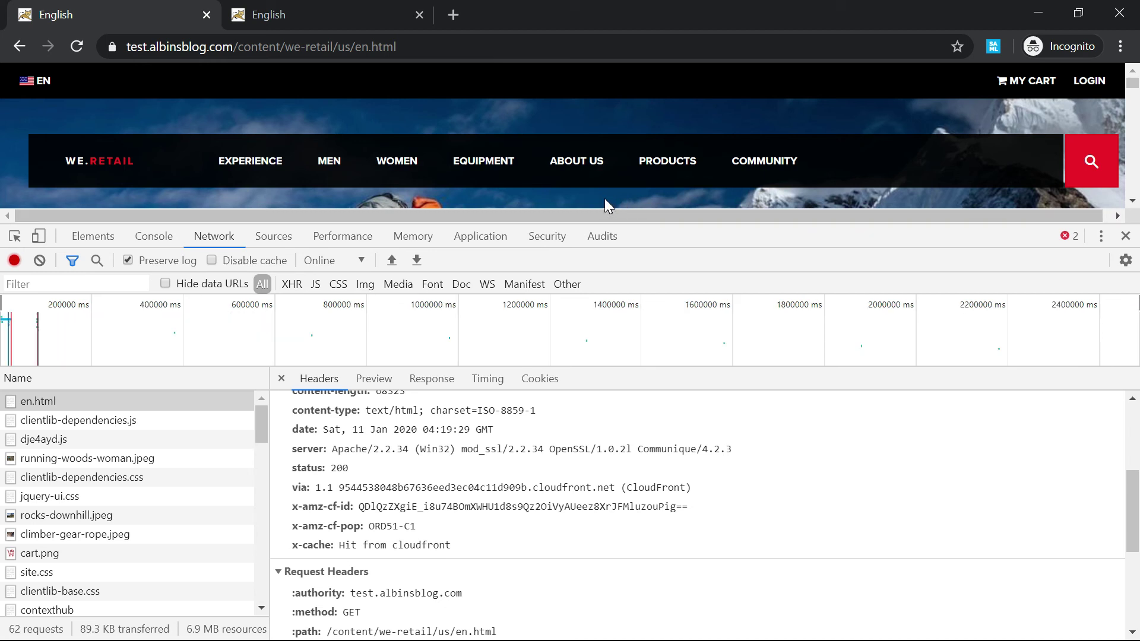
# Inspect the SSL certificate of test.albinsblog.com for its issuer and validity, and close the certificate details
pyautogui.click(117, 48)
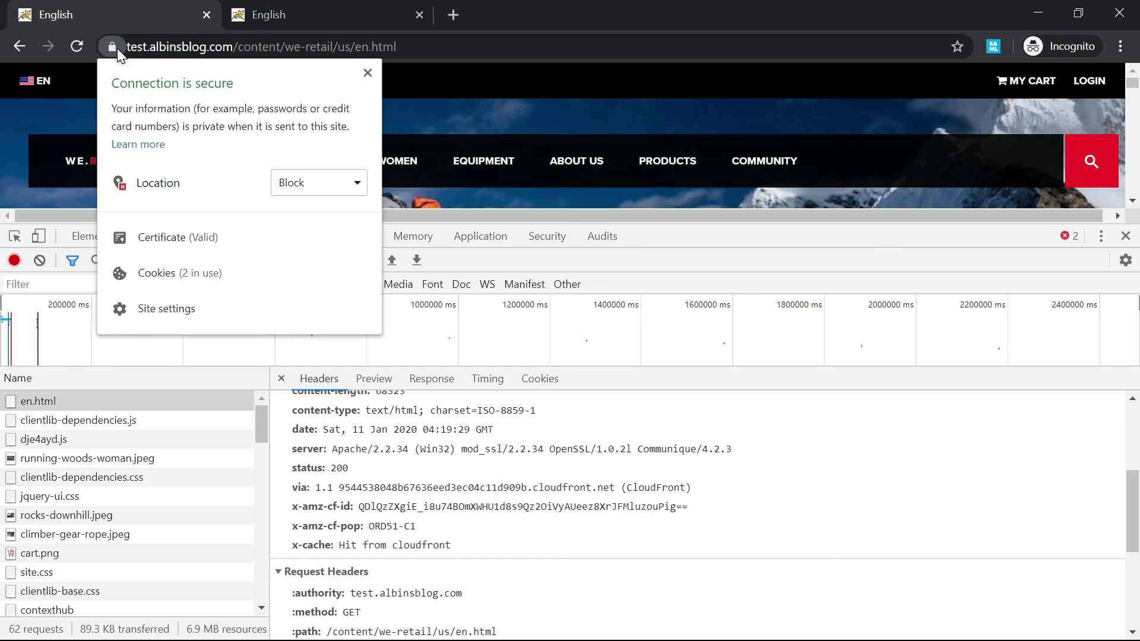
pyautogui.click(212, 238)
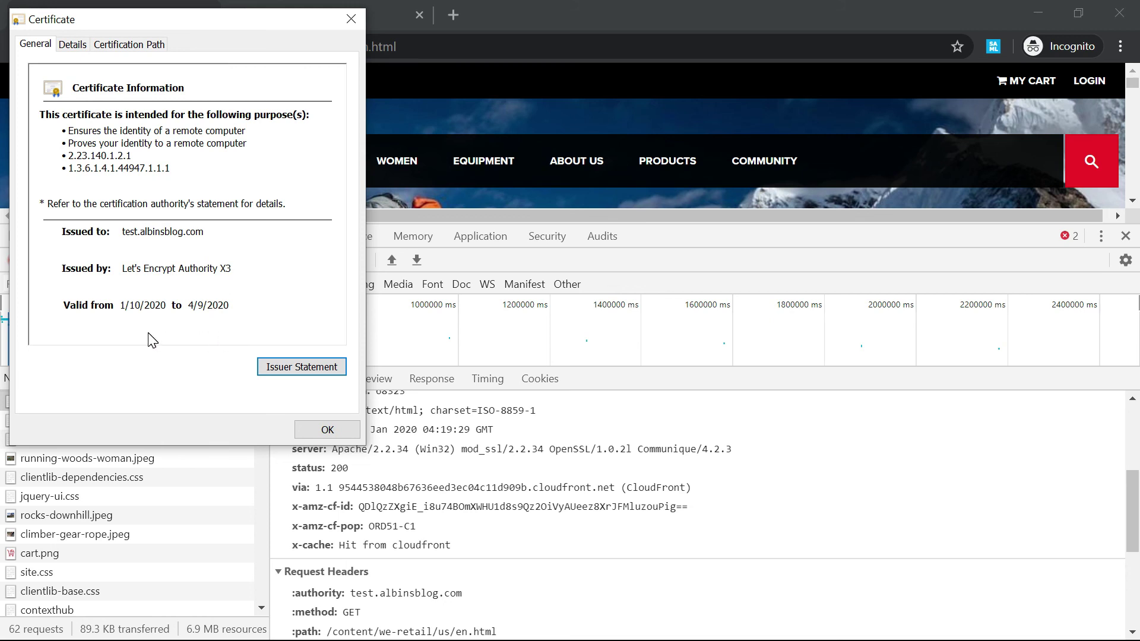
pyautogui.click(352, 19)
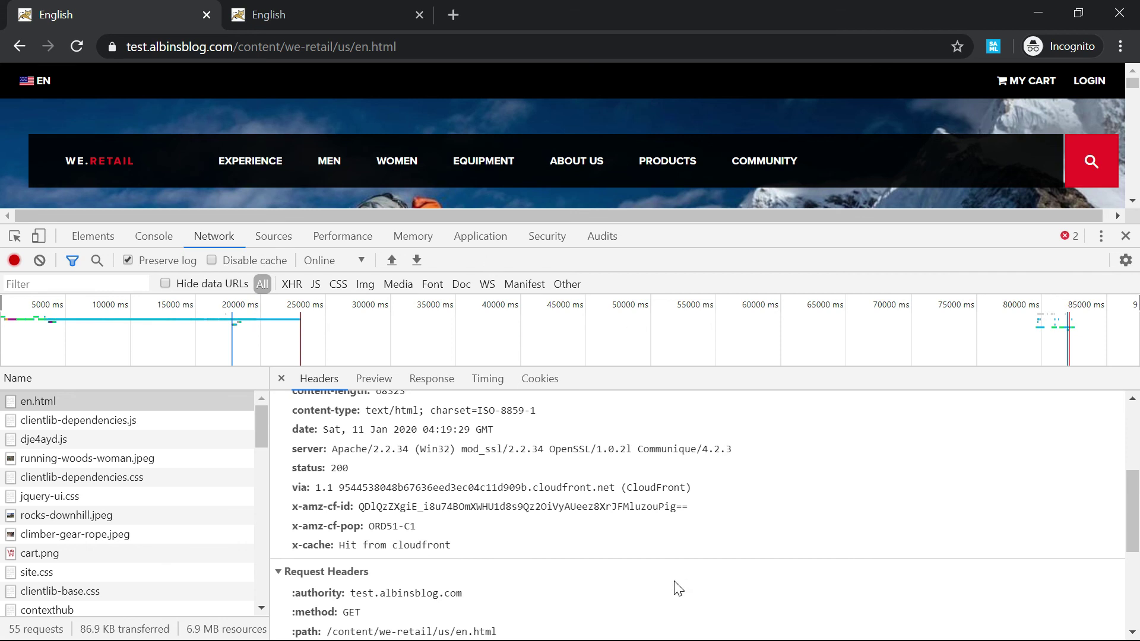
# Switch to Notepad++ and check the ServerName test.albinsblog.com in httpd-vhosts.conf
pyautogui.hotkey('alt', 'Tab')
pyautogui.hotkey('alt', 'Tab')
pyautogui.hotkey('alt', 'Tab')
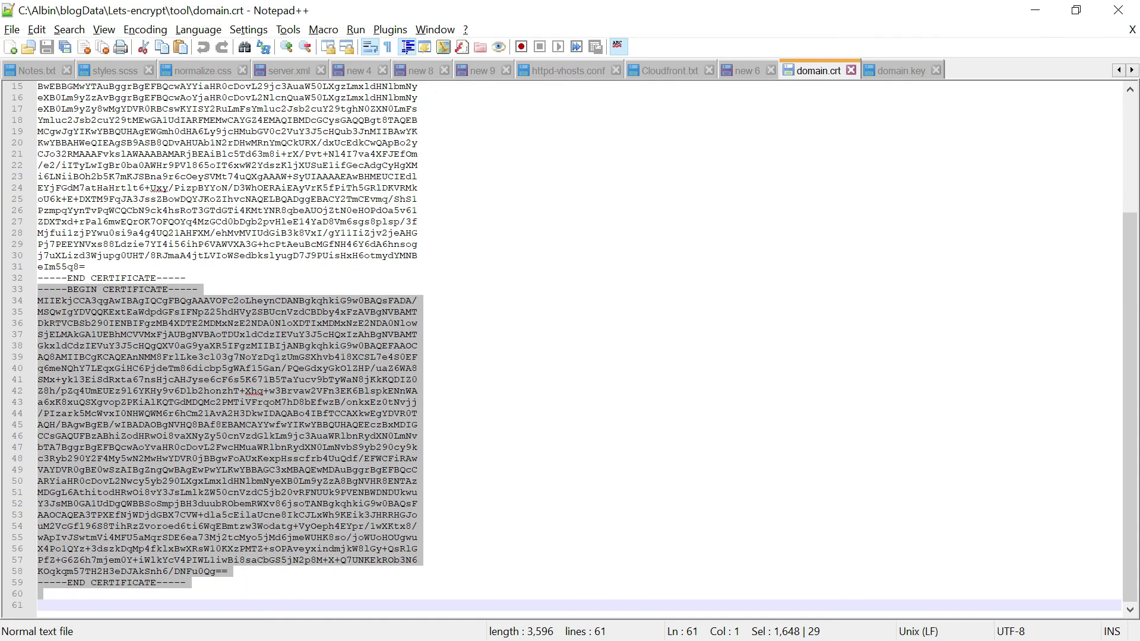
pyautogui.click(547, 70)
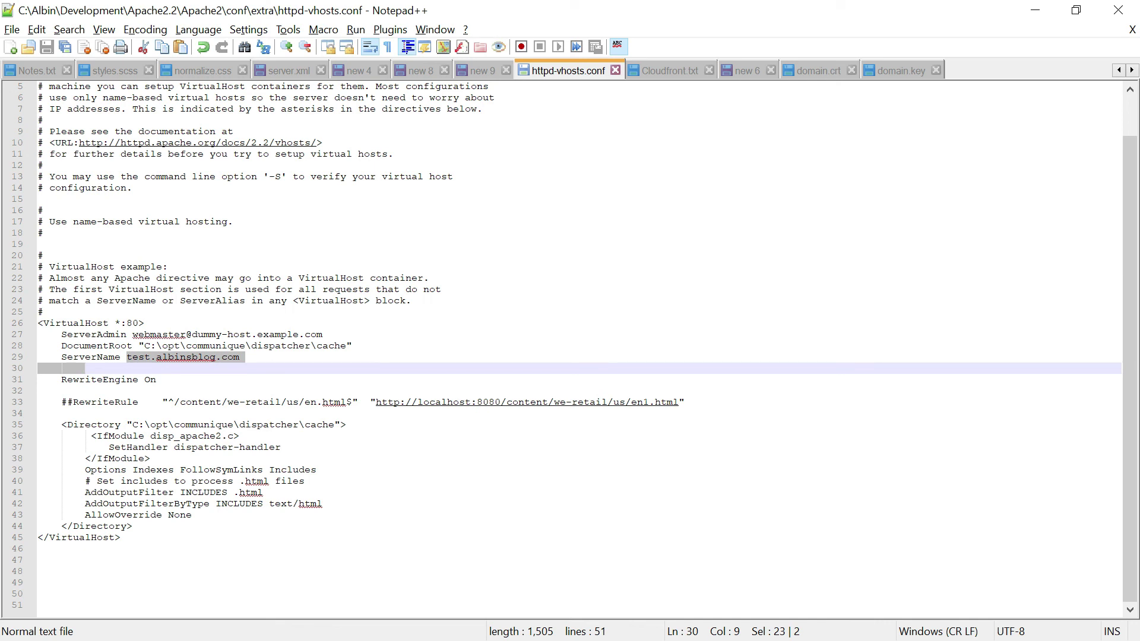
pyautogui.click(248, 360)
pyautogui.moveTo(251, 359); pyautogui.dragTo(122, 359)
# Switch back to the AWS CloudFront console in Chrome and review the distribution's origins and cache behaviors
pyautogui.hotkey('alt', 'Tab')
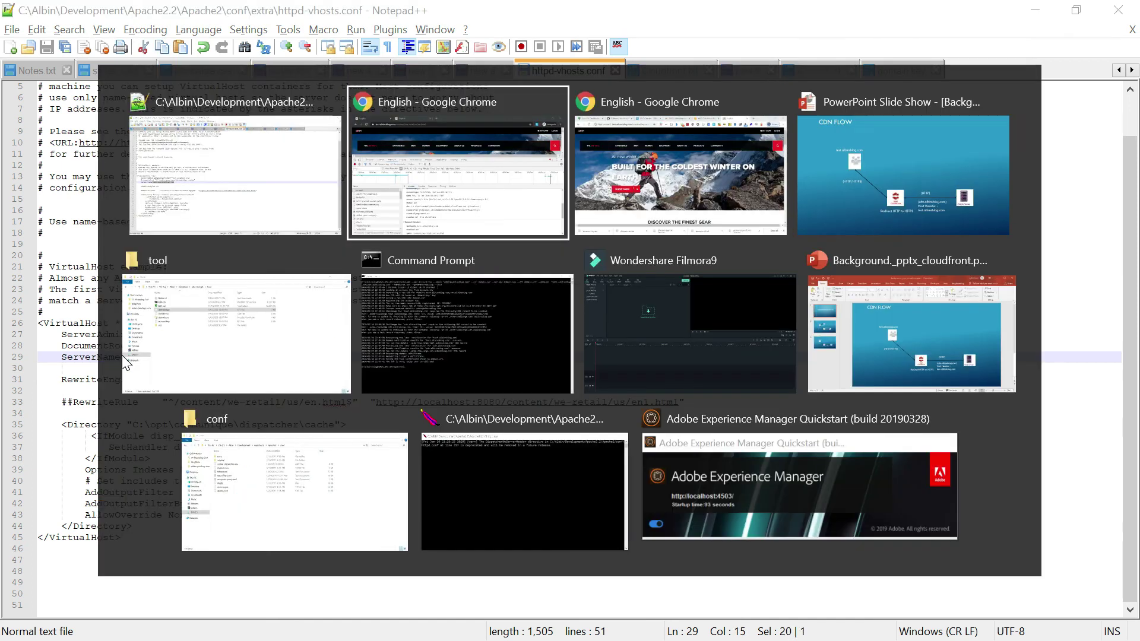
pyautogui.hotkey('alt', 'Tab')
pyautogui.hotkey('alt', 'Tab')
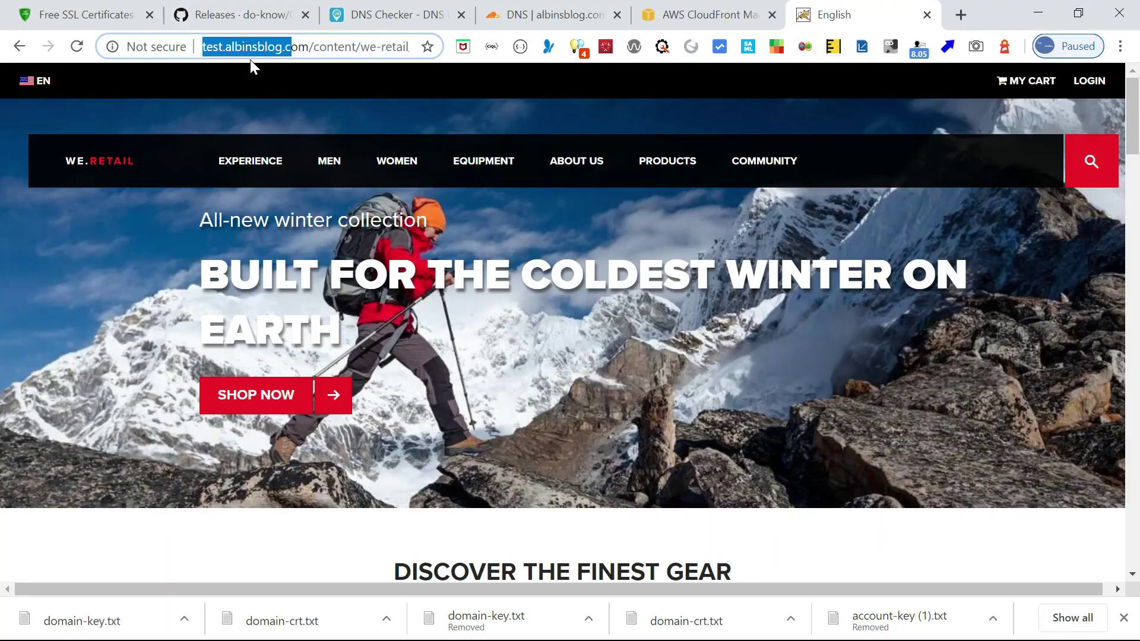
pyautogui.click(534, 25)
pyautogui.click(687, 25)
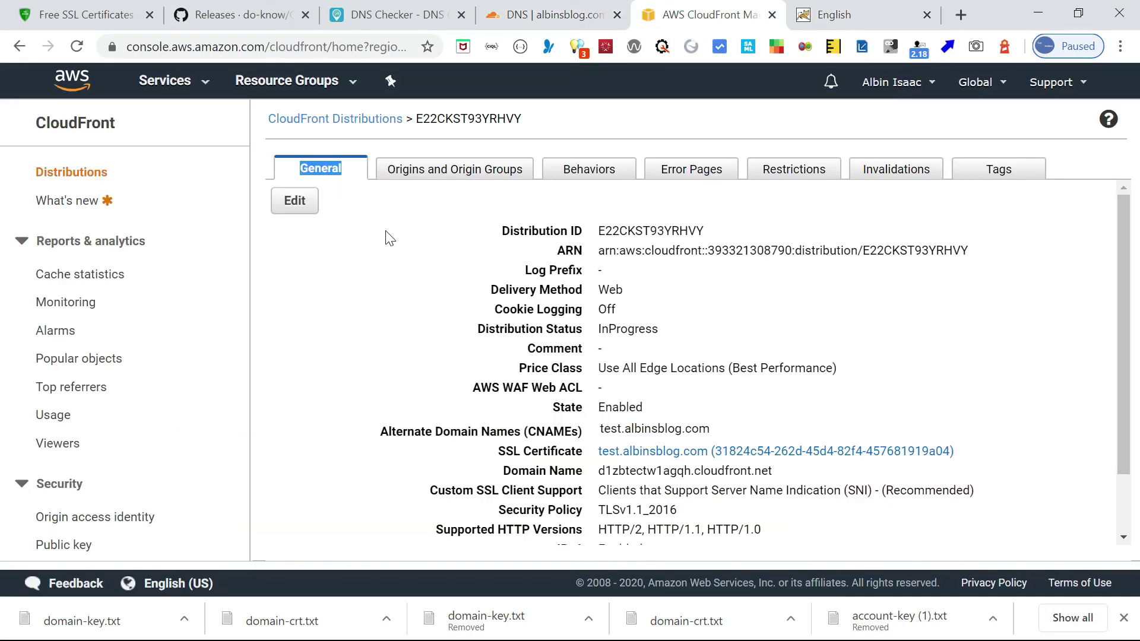
pyautogui.click(399, 168)
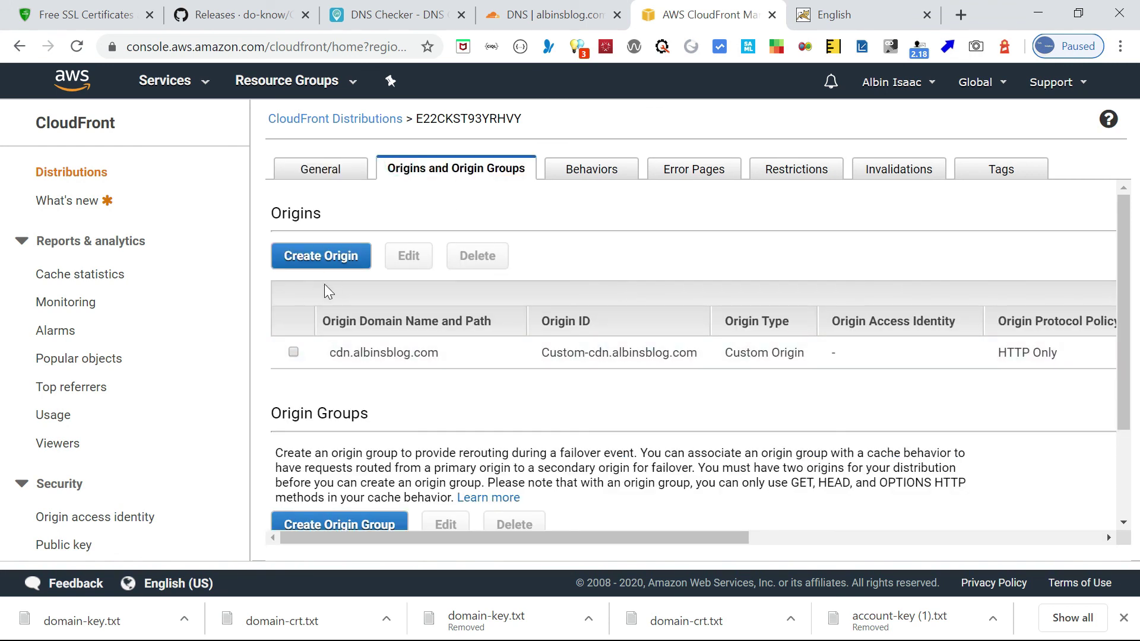
pyautogui.click(582, 169)
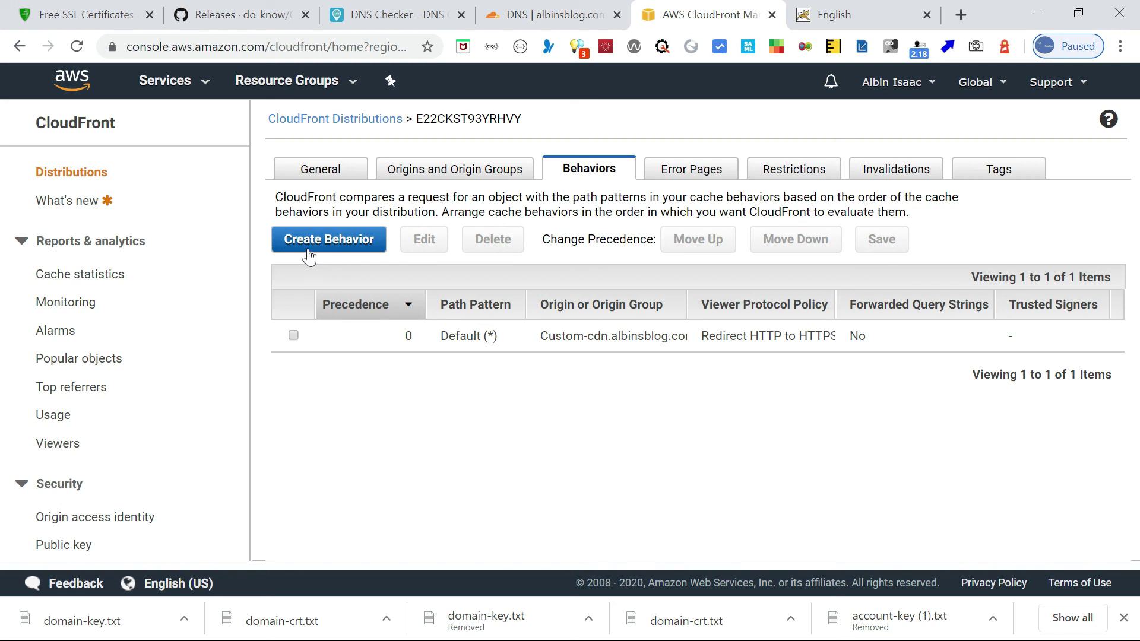
# Review the settings available for a new cache behavior and leave the form without creating one
pyautogui.click(341, 250)
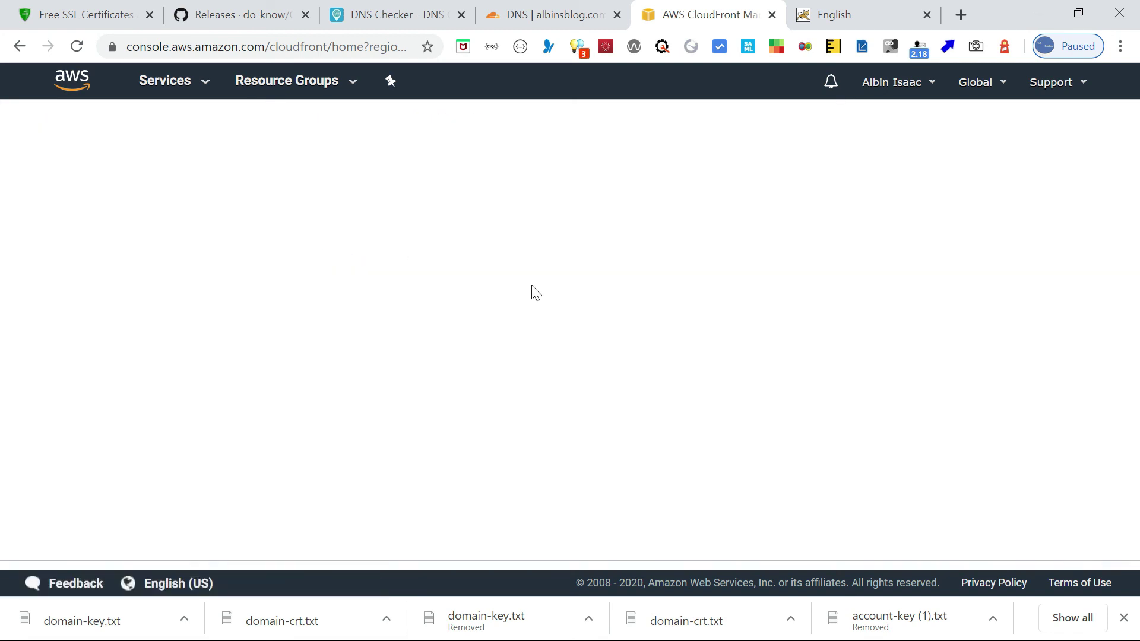
pyautogui.click(262, 204)
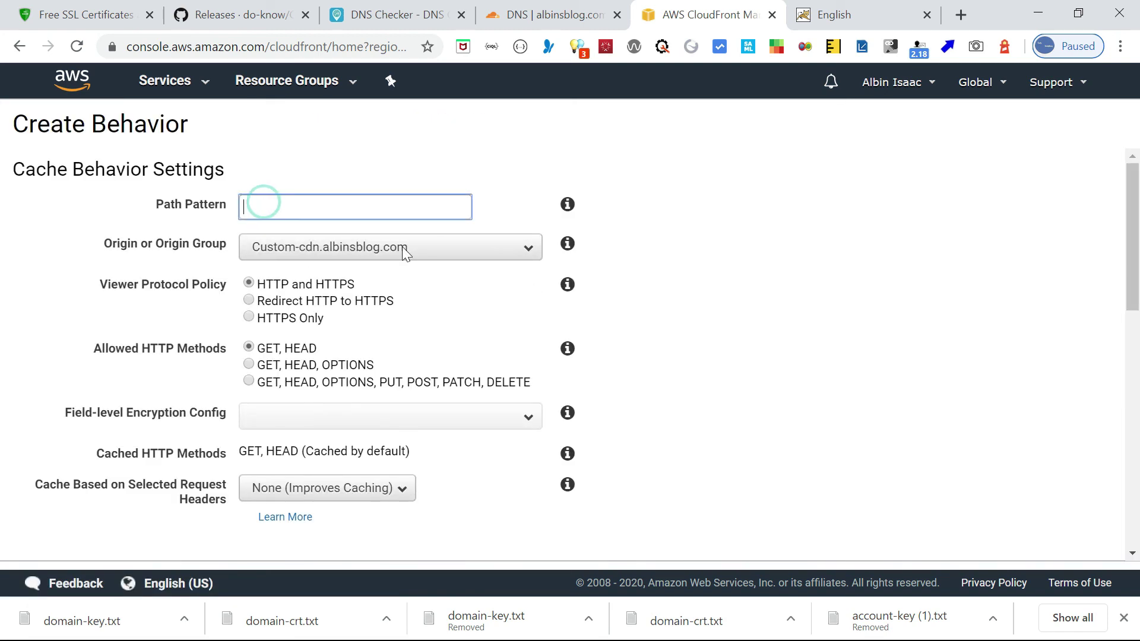
pyautogui.moveTo(1130, 250); pyautogui.dragTo(1129, 161)
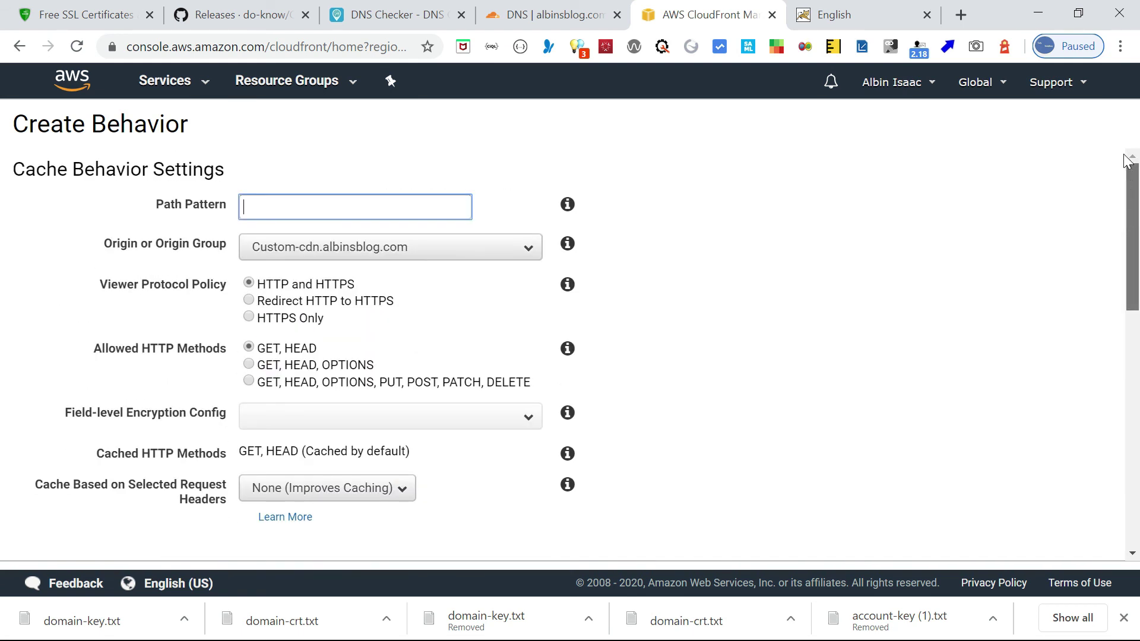
pyautogui.click(20, 45)
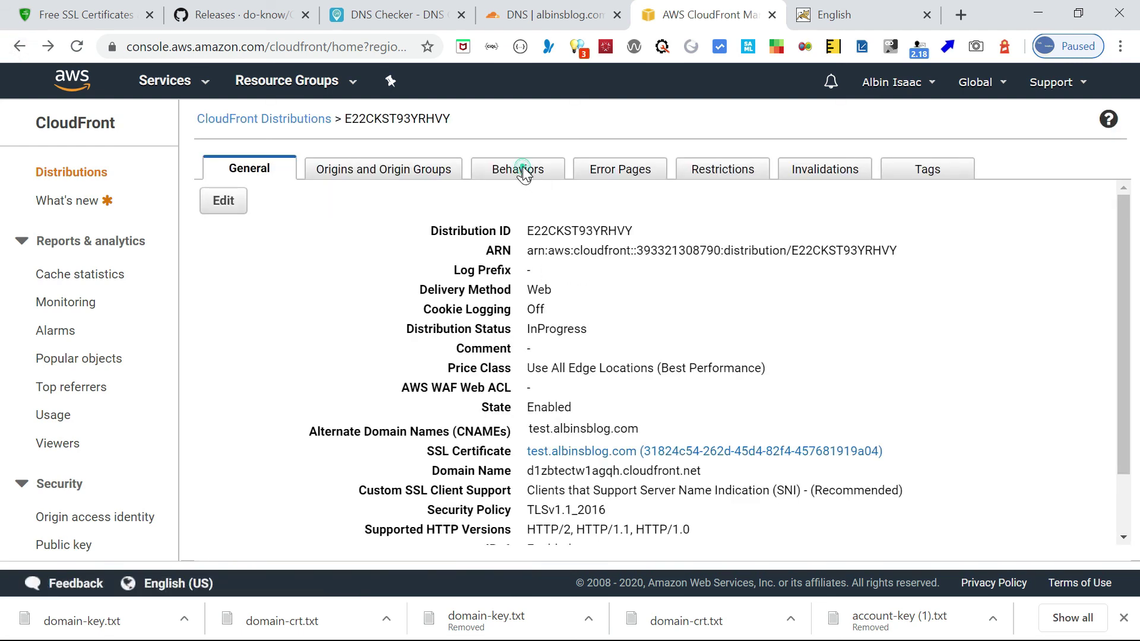
# Review the distribution's behaviors, geo restrictions and invalidations
pyautogui.click(523, 168)
pyautogui.click(725, 170)
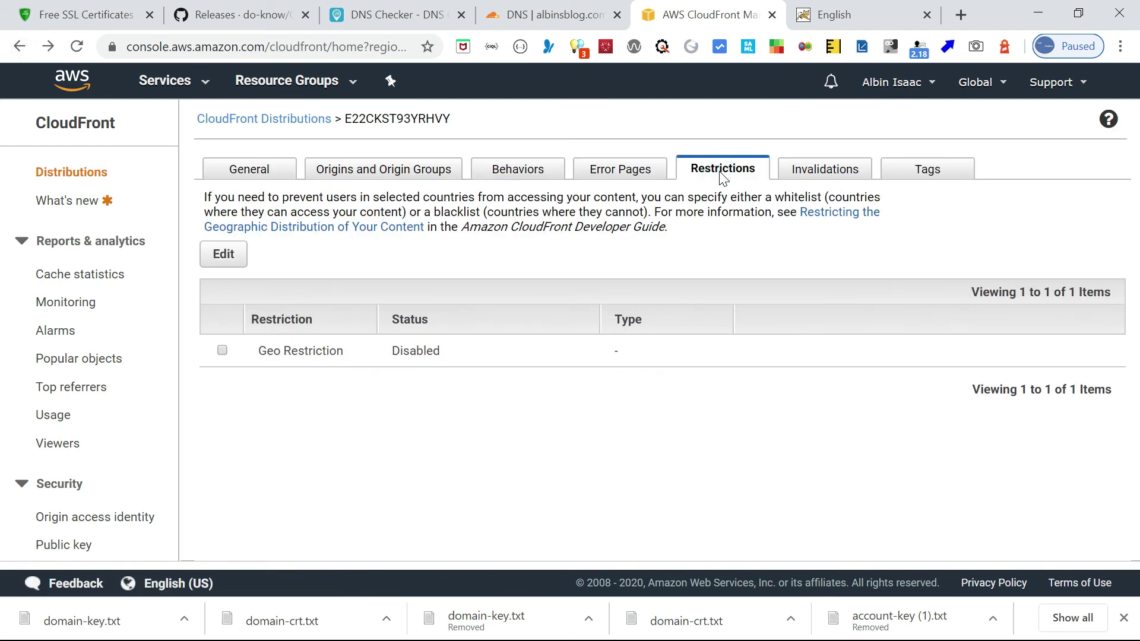
pyautogui.click(826, 171)
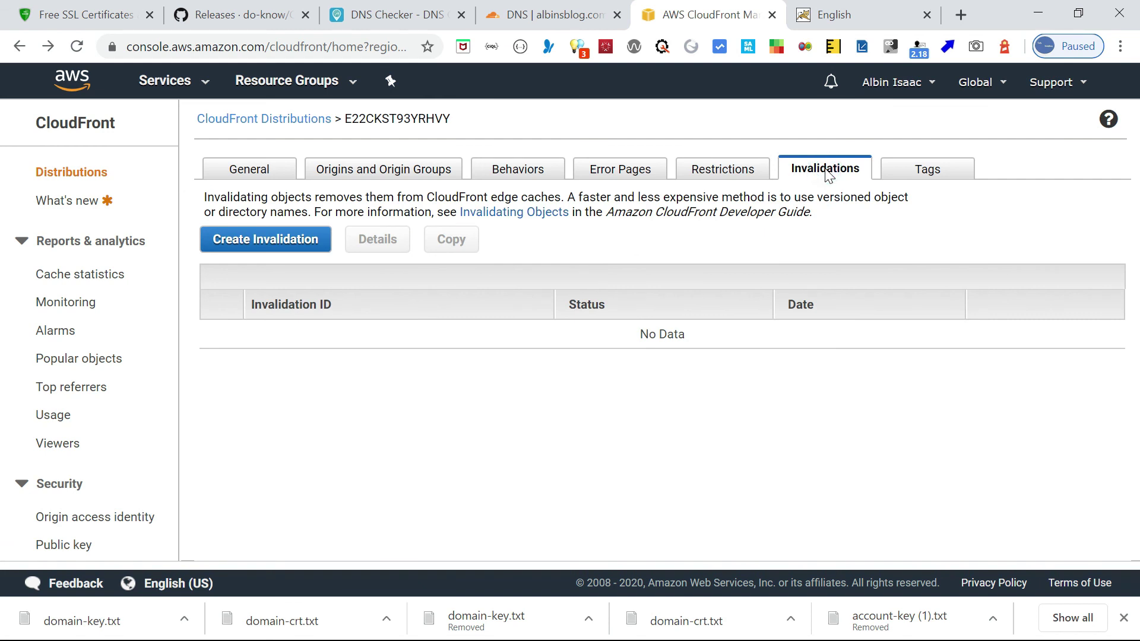